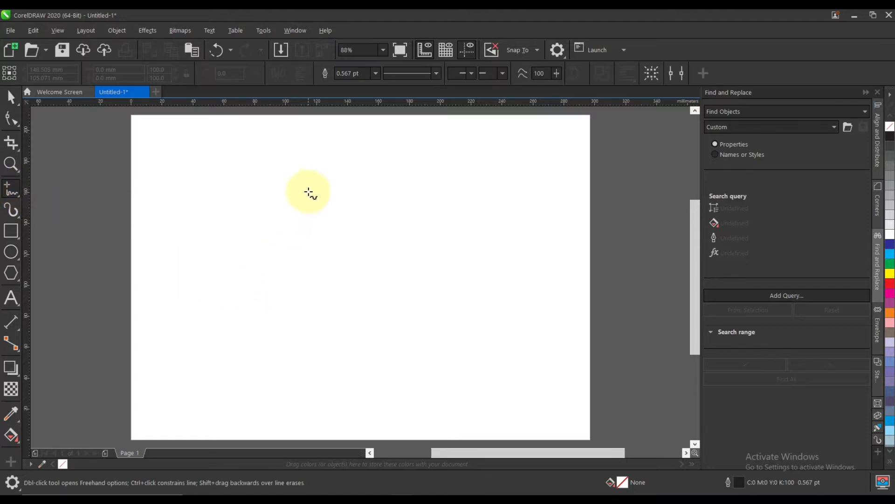
Draw a vertical line about 102 mm long, centre it on the page and set its outline width to 0.1 pt.
left_click(309, 181)
left_click(309, 345)
left_click(10, 97)
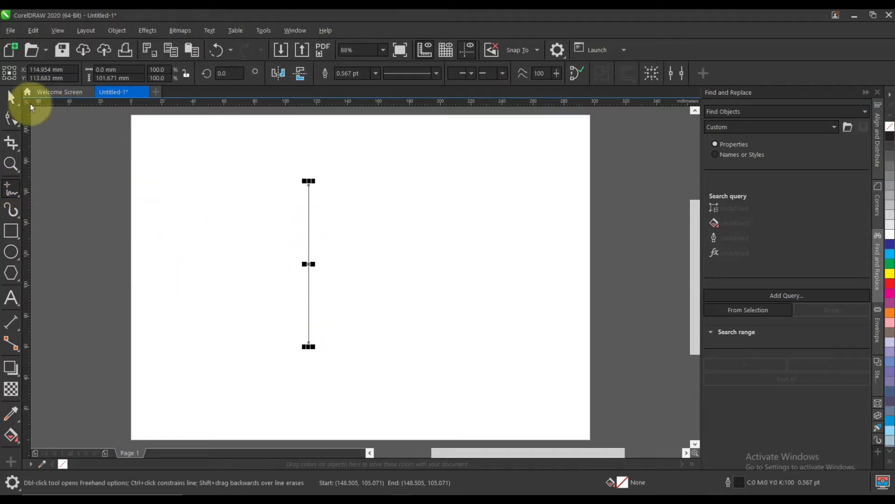
key("p")
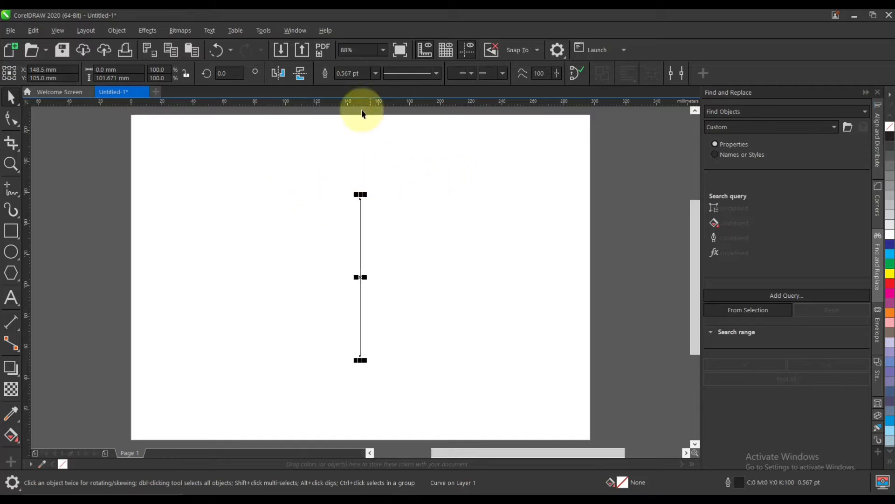
type("0")
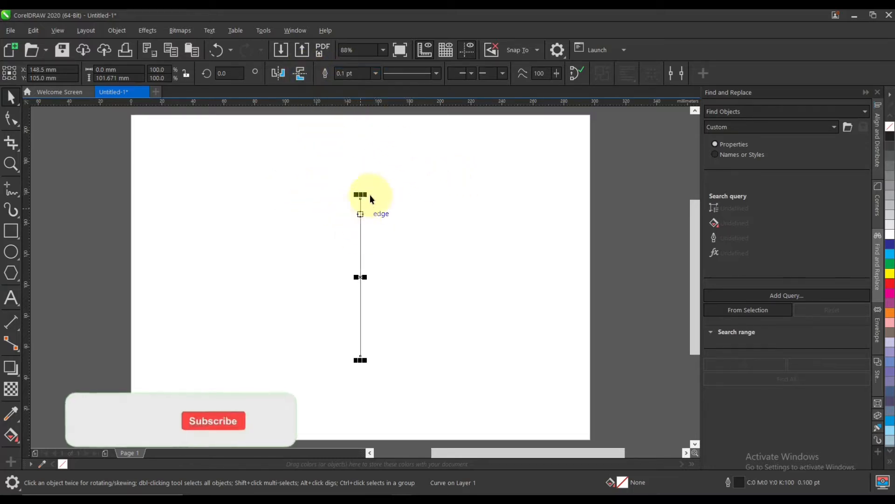
Set the nudge distance to 10 mm and place a copy of the vertical line 10 mm to its right.
left_click(402, 184)
left_click_drag(397, 74, 340, 76)
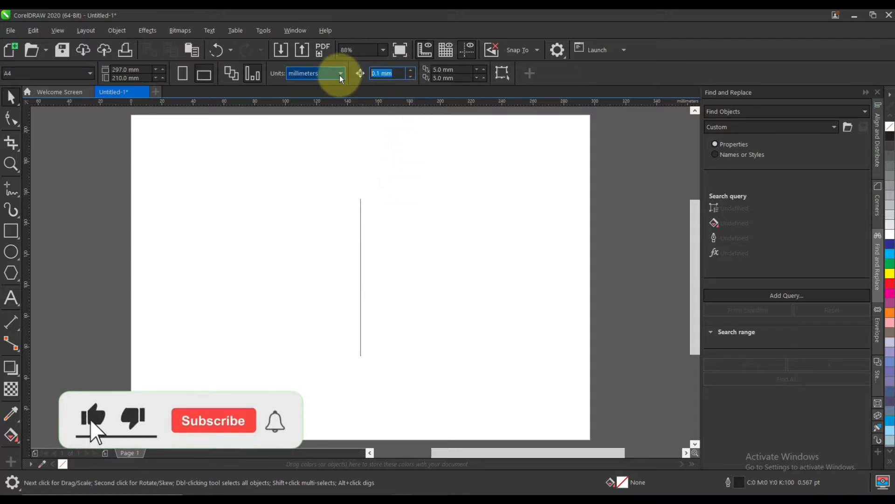
type("10")
key("Return")
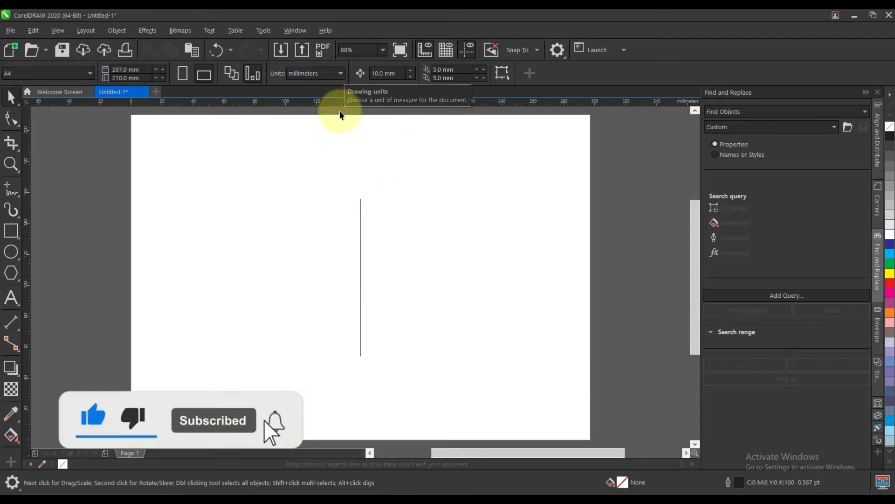
left_click(361, 204)
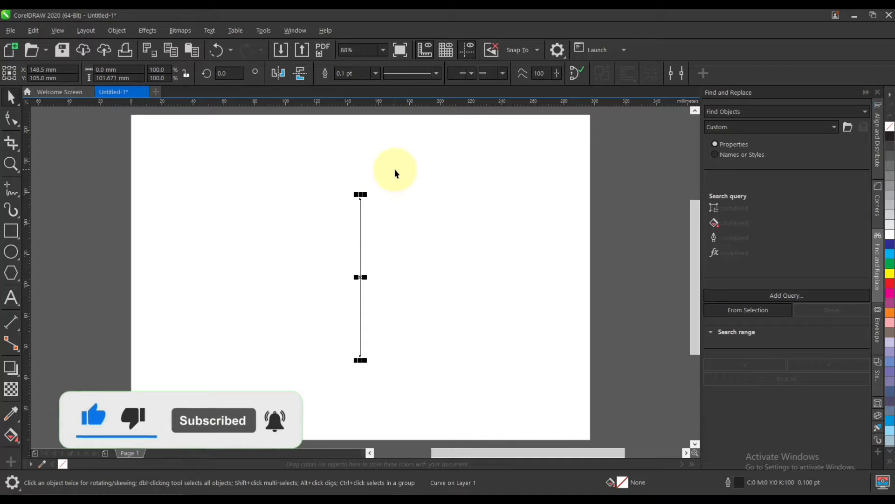
key("ctrl+c")
key("ctrl+v")
key("Right")
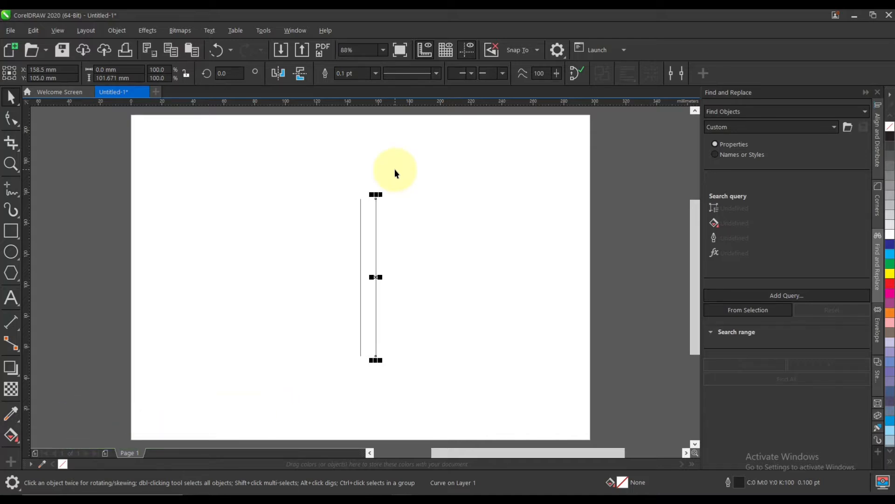
Group the two vertical lines and set the nudge distance to 17 mm.
left_click_drag(395, 169, 377, 267)
left_click_drag(304, 380, 304, 378)
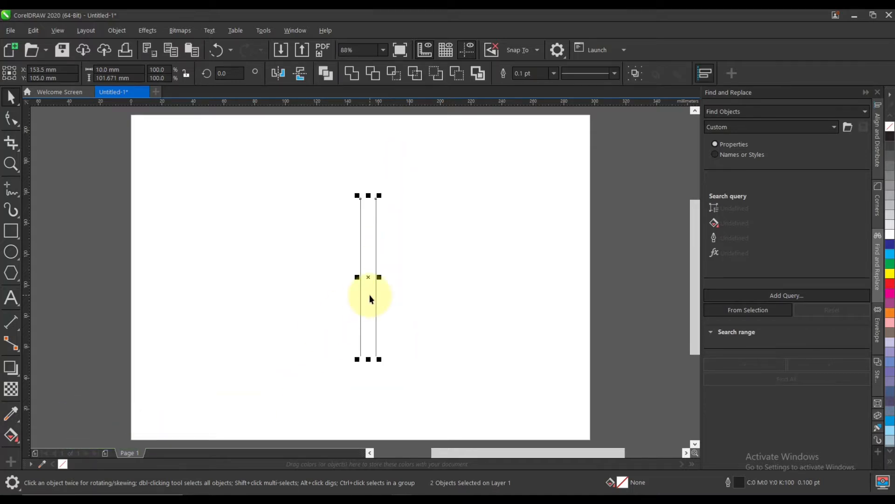
left_click(320, 233)
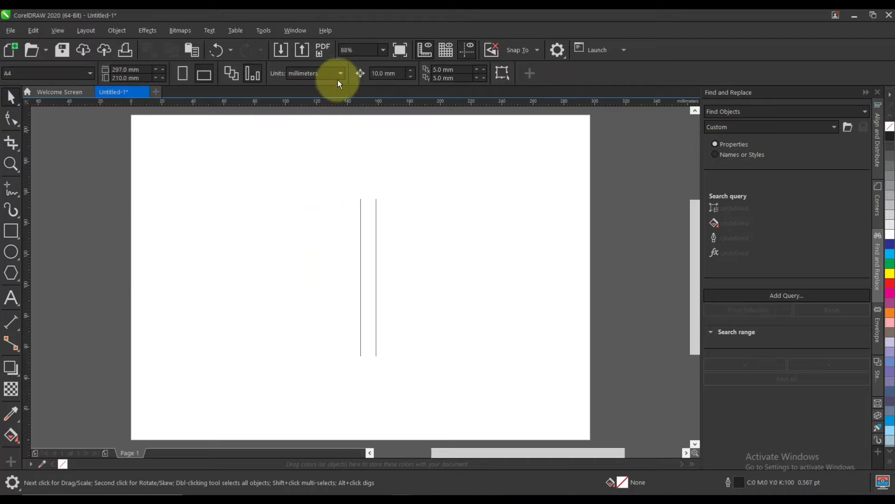
left_click(394, 73)
type("17")
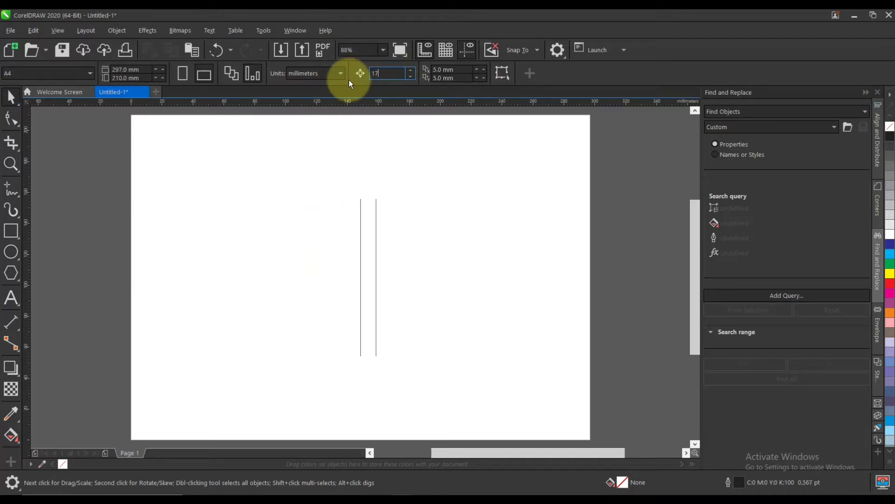
key("Return")
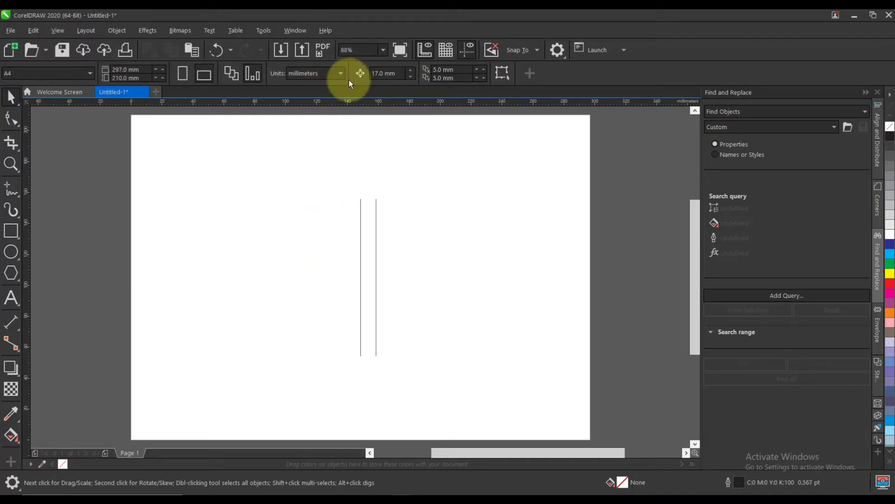
Duplicate the line pair three times to the right at 17 mm intervals.
left_click(360, 207)
key("ctrl+d")
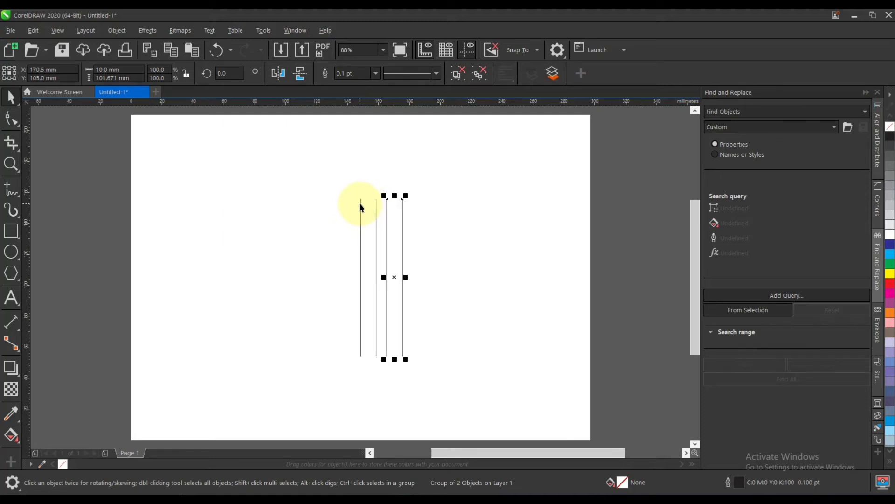
key("ctrl+d")
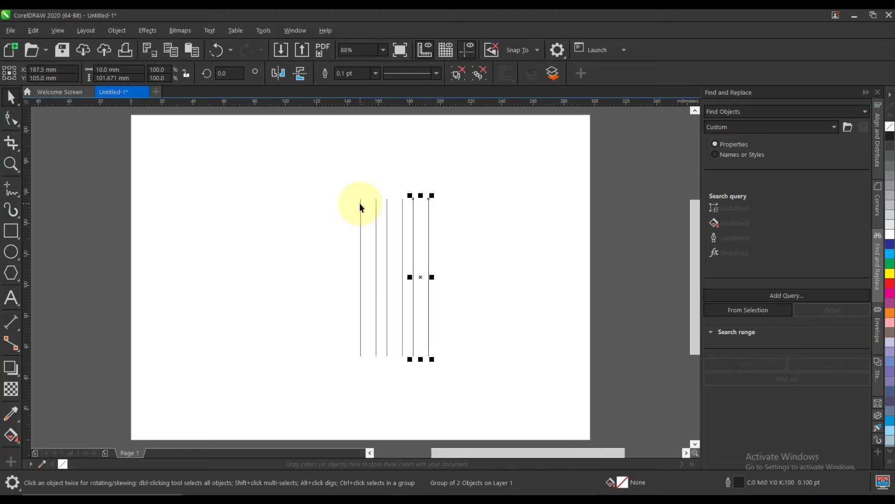
key("ctrl+d")
Group all four line pairs and centre the group on the page.
key("ctrl+a")
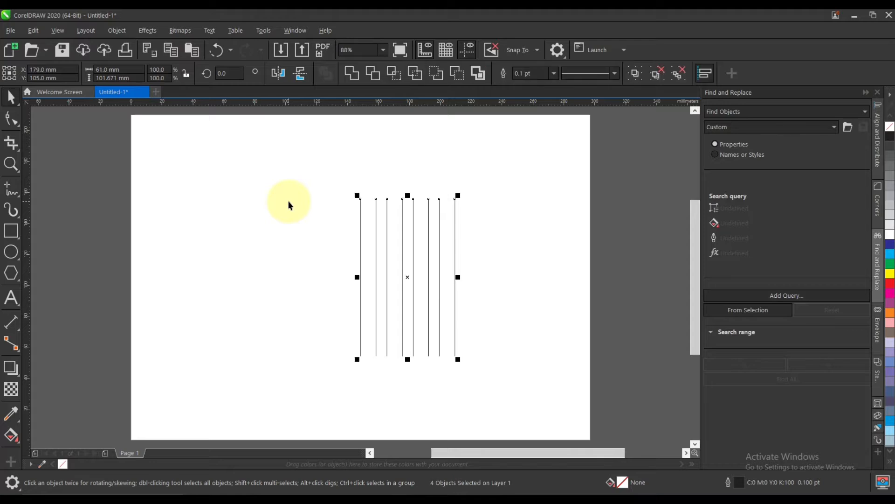
left_click_drag(276, 181, 562, 401)
key("ctrl+g")
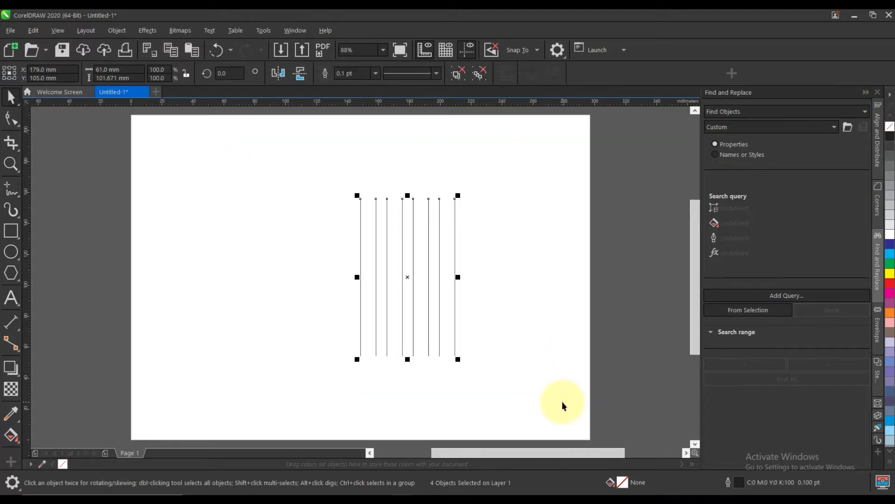
key("p")
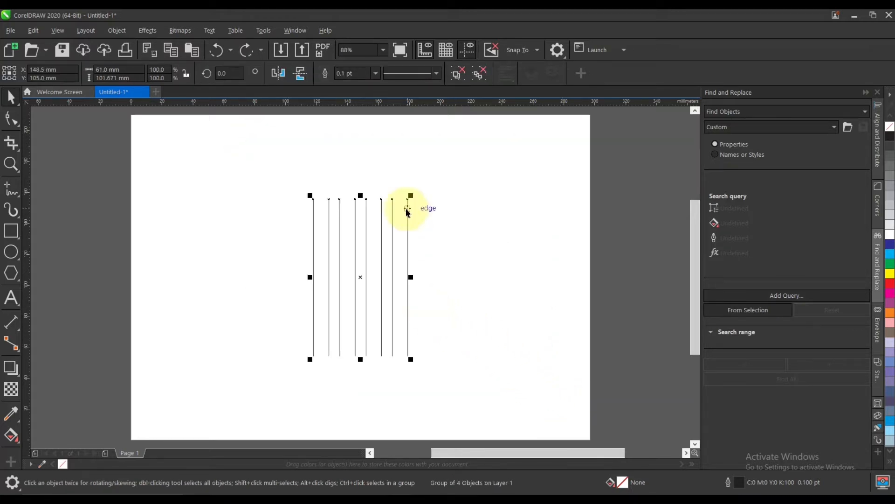
Add a copy of the line group rotated 90 degrees about its centre to form a crossing grid.
left_click(410, 199)
left_click_drag(410, 195, 439, 325)
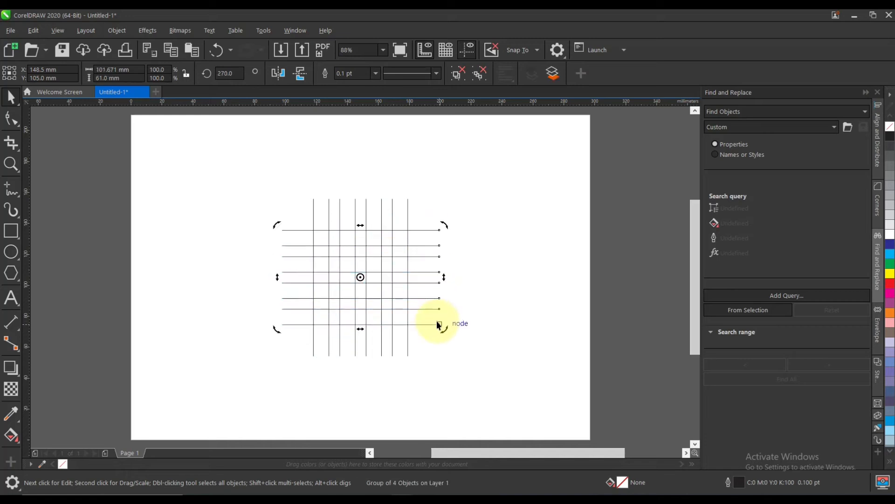
left_click(467, 333)
key("F4")
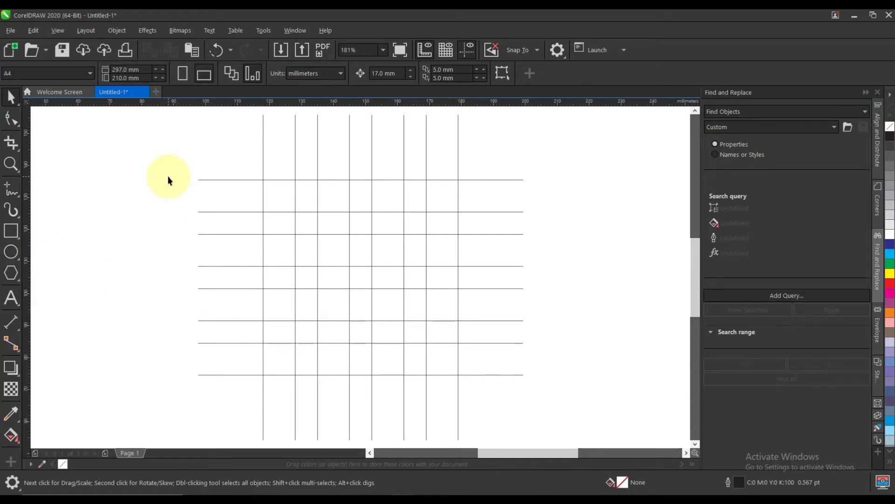
left_click(61, 31)
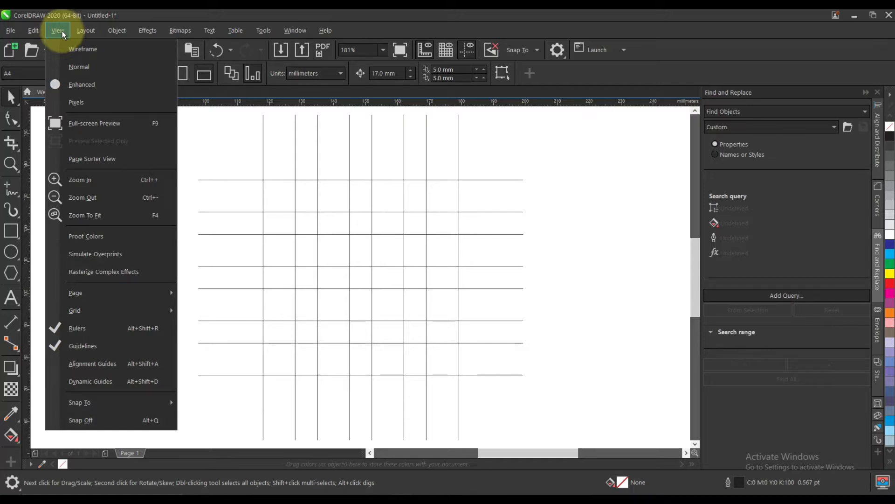
left_click(58, 30)
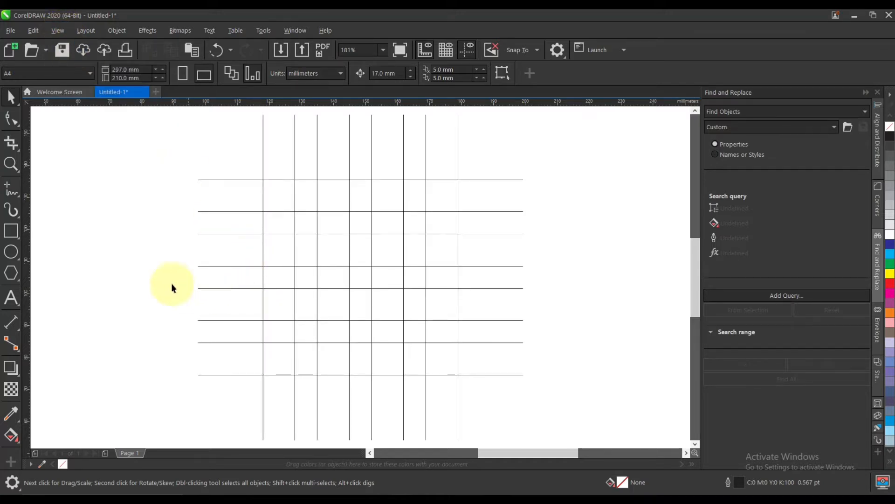
Draw a 61 mm circle between the grid's outer corner intersections and add three smaller concentric copies fitted to the inner lines, the smallest 7 mm.
left_click(12, 253)
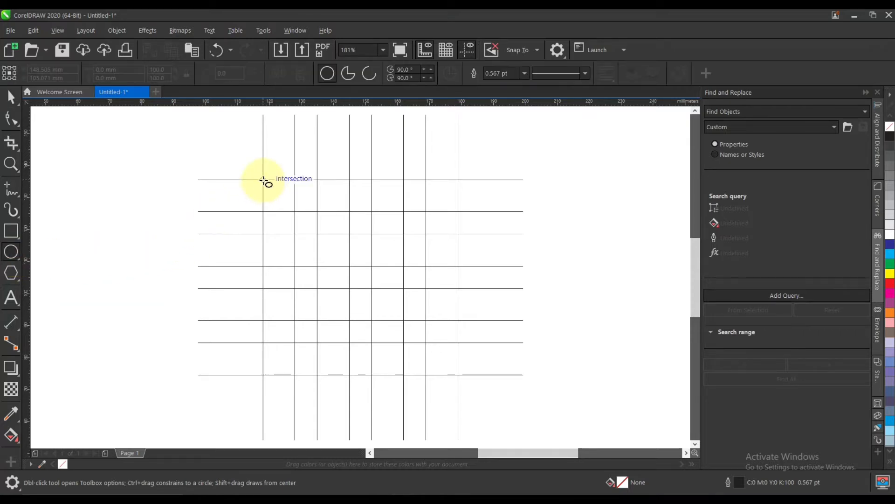
mouse_move(263, 180)
left_mouse_down()
mouse_move(350, 284)
mouse_move(459, 376)
left_mouse_up()
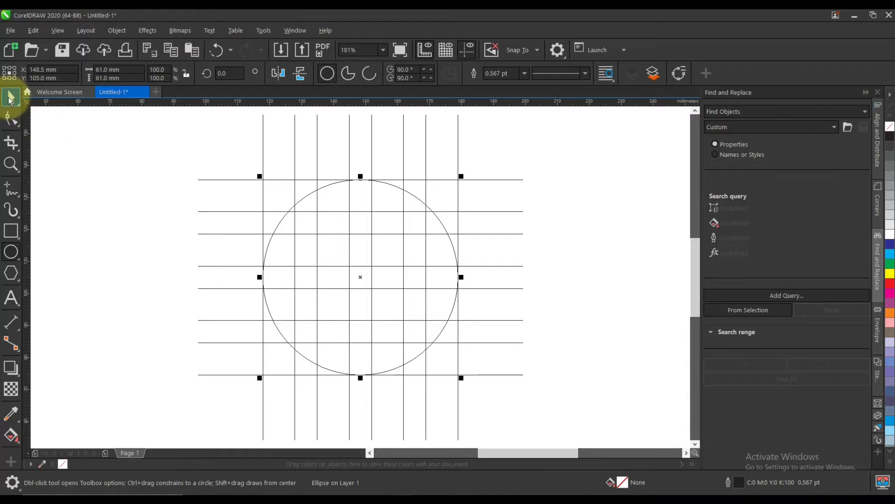
left_click(10, 98)
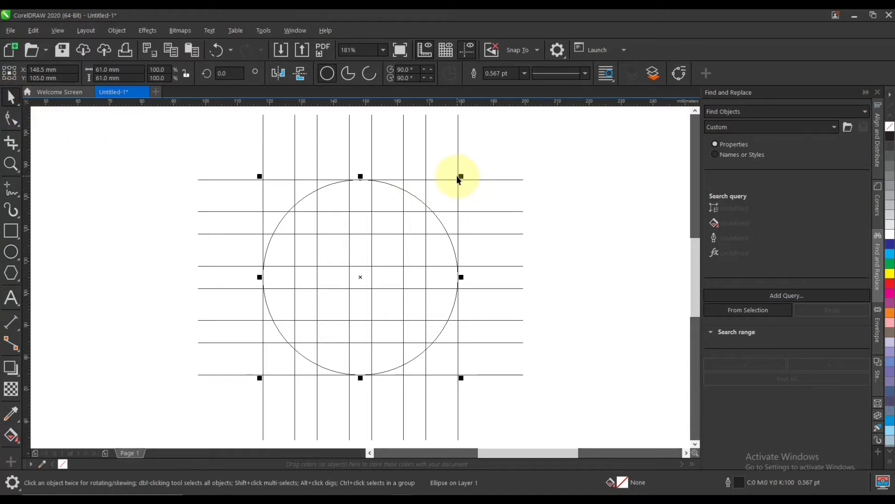
left_click_drag(458, 179, 380, 243)
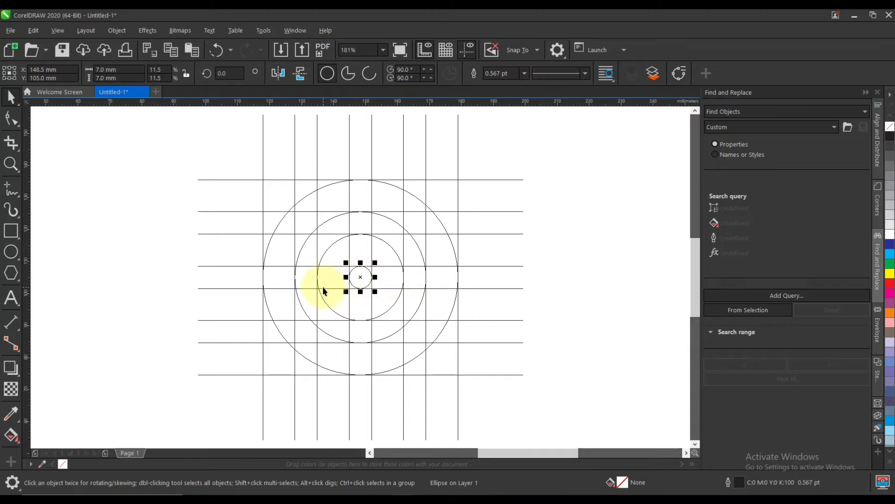
Create a 51 mm circle from a copy of the outer circle, touching its right edge and the second vertical grid line.
left_click(271, 244)
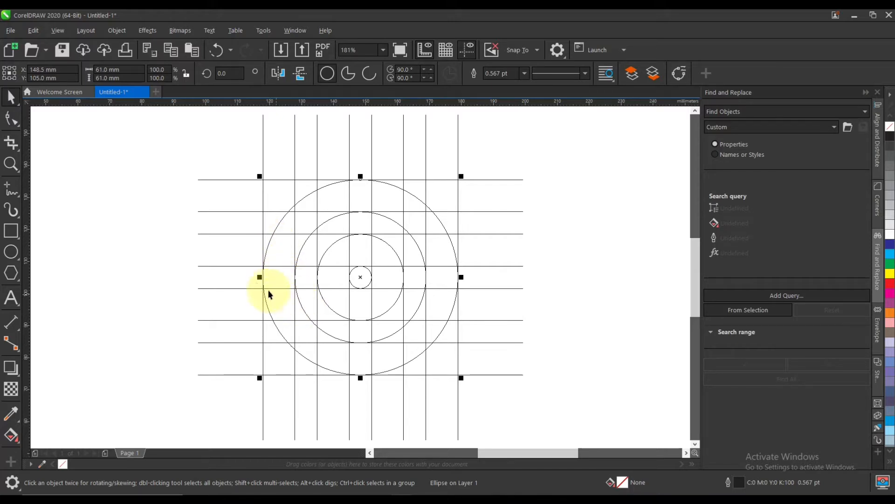
left_click_drag(261, 277, 295, 277)
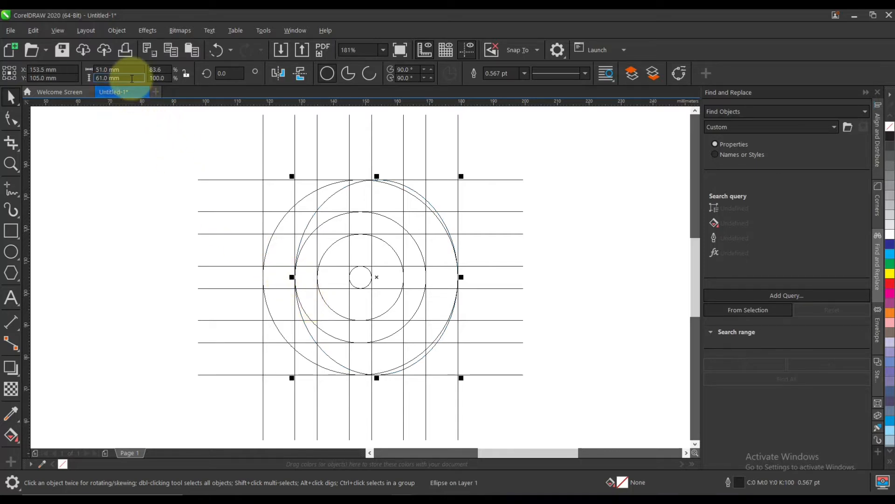
left_click_drag(132, 79, 75, 81)
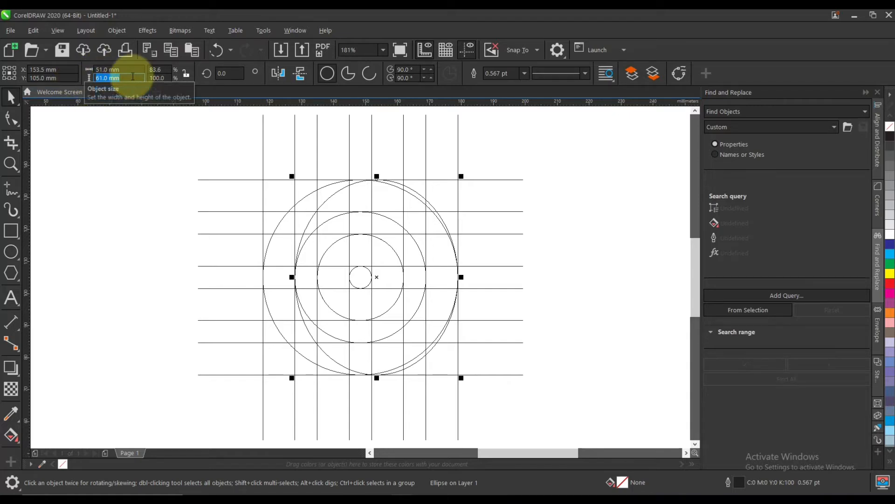
key("Return")
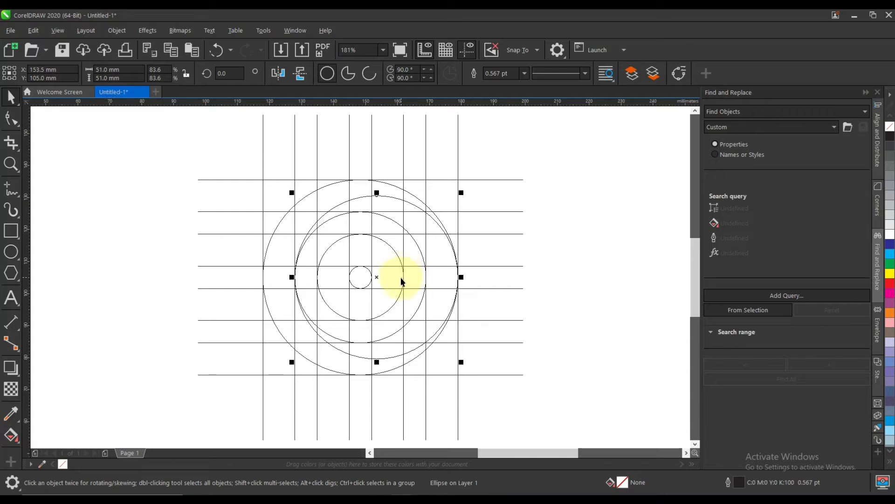
Create a 17 mm circle from a copy of the smallest circle, extended left to the third vertical grid line.
left_click(354, 288)
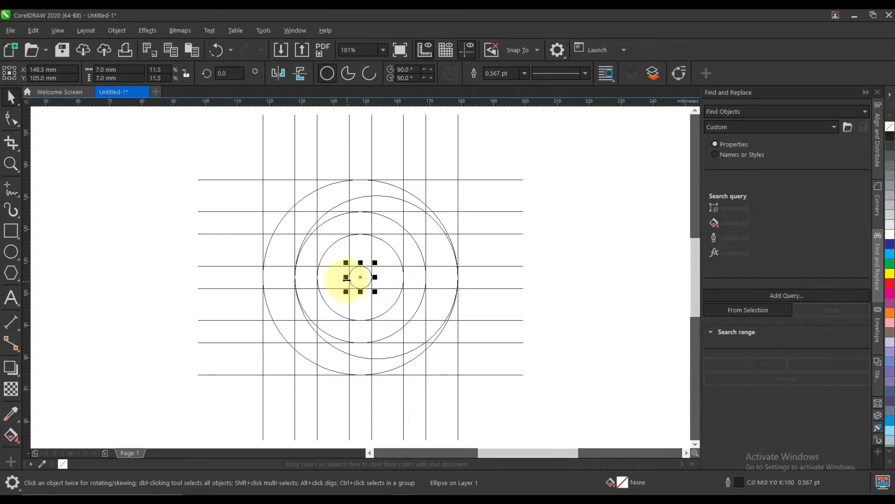
left_click_drag(346, 277, 316, 277)
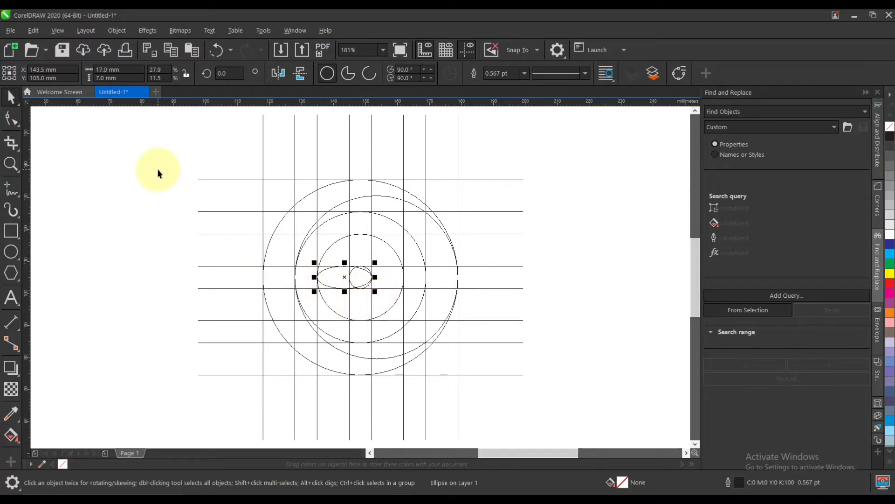
left_click(116, 77)
type("17")
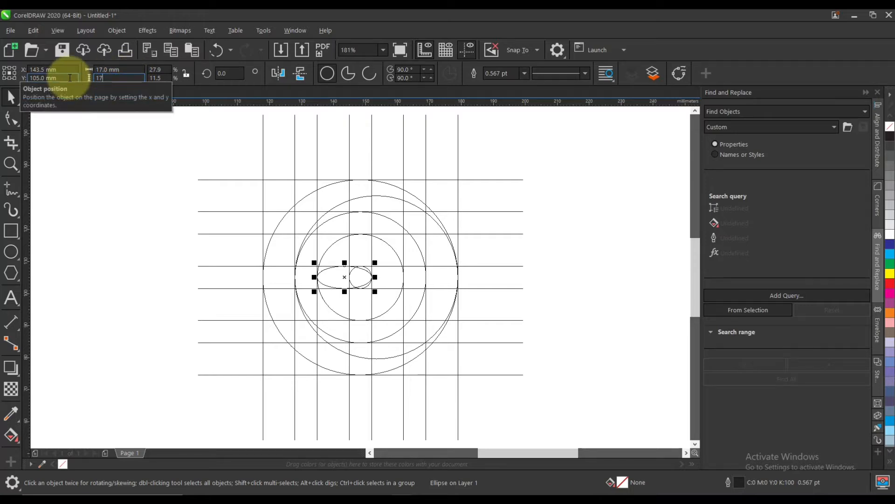
key("Return")
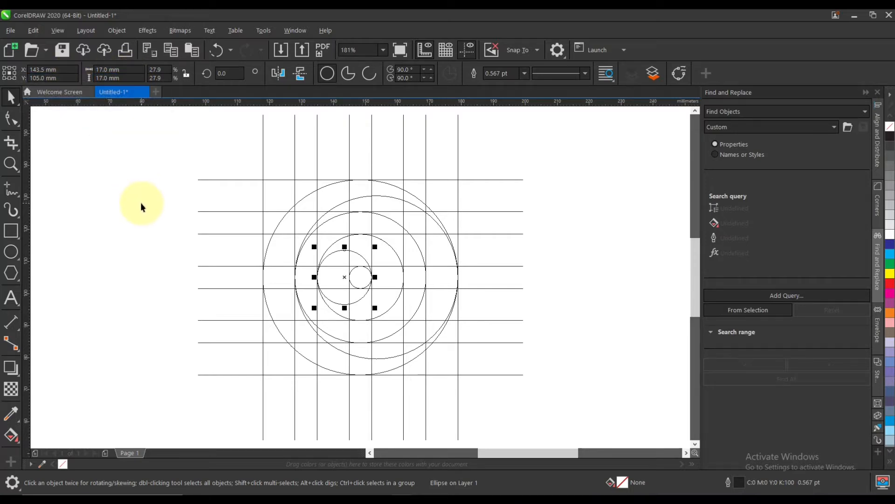
Draw a 27 mm circle from the grid's upper-left corner intersection to the intersection of the fourth vertical and fourth horizontal lines.
left_click(10, 253)
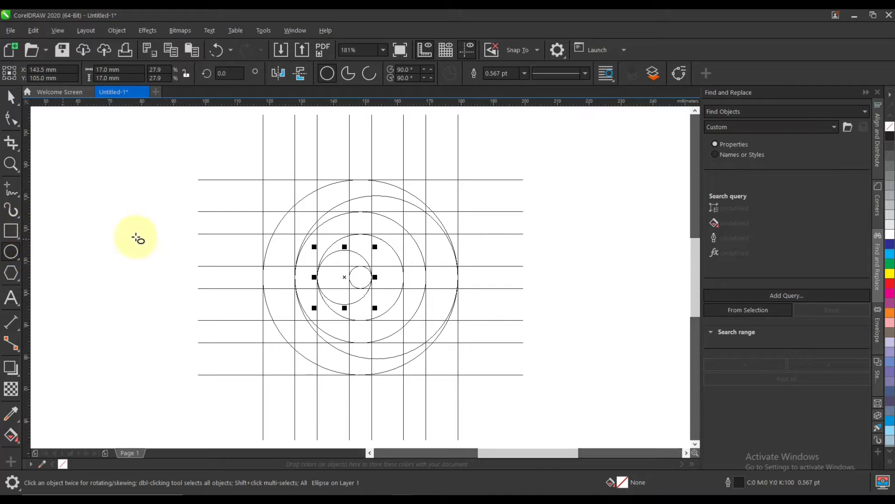
left_click_drag(263, 180, 350, 267)
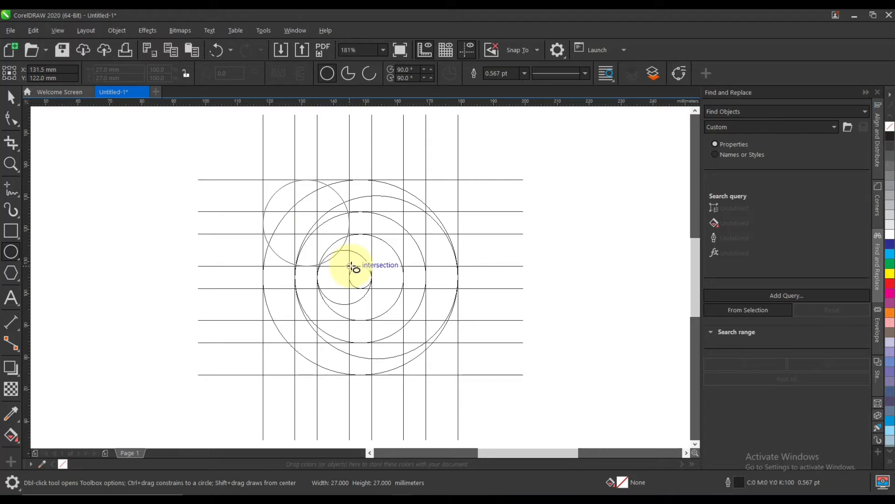
left_click_drag(351, 266, 351, 266)
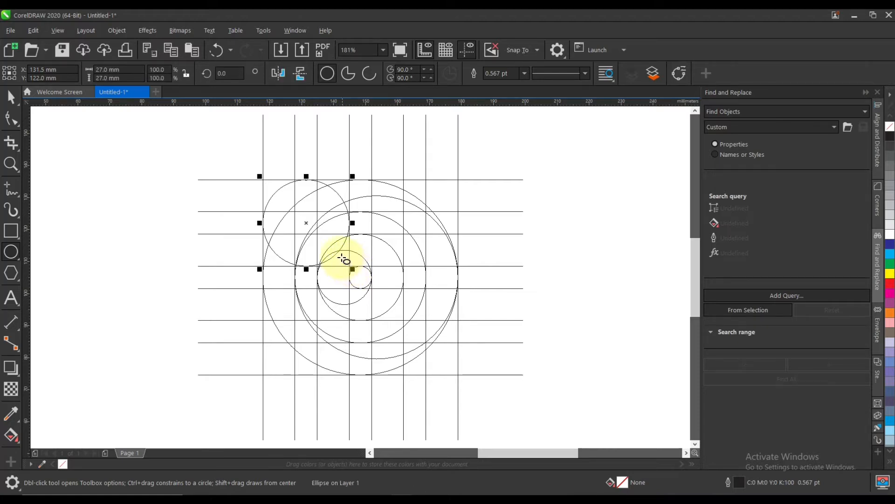
Add a concentric 7 mm copy inside the 27 mm circle, shrunk to fit between the second and third grid lines.
key("F2")
left_click_drag(217, 157, 379, 302)
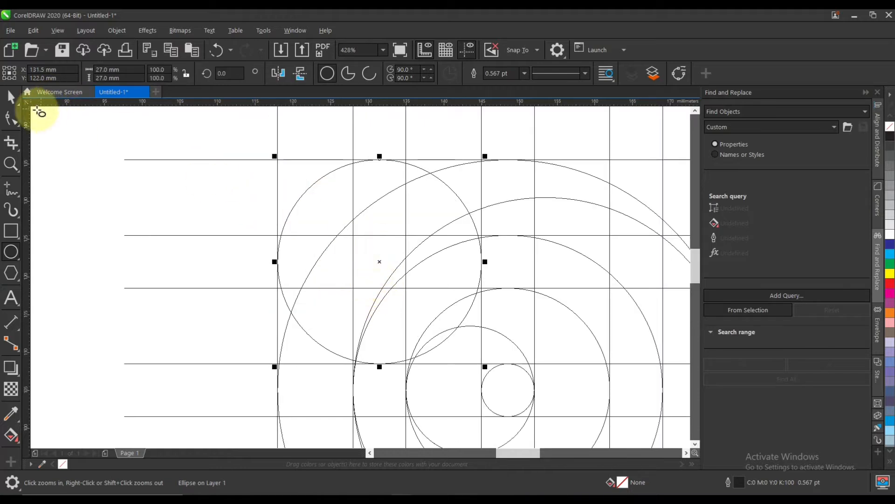
left_click(11, 96)
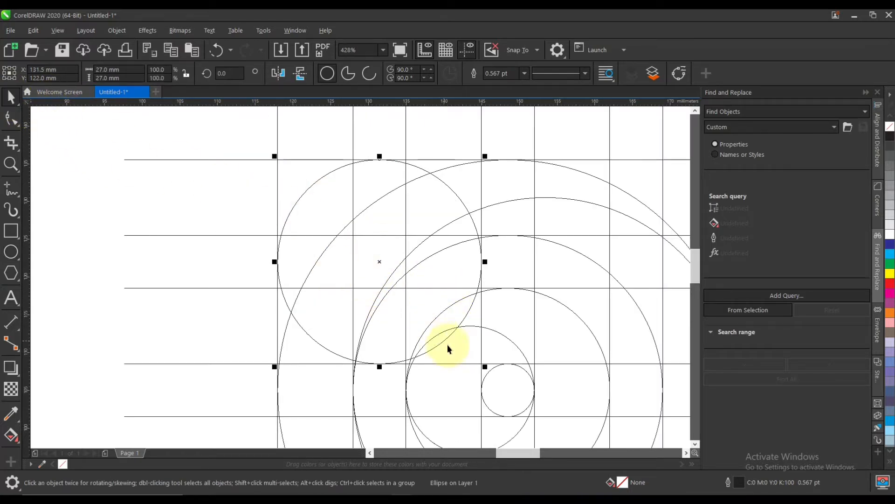
left_click_drag(485, 366, 411, 354)
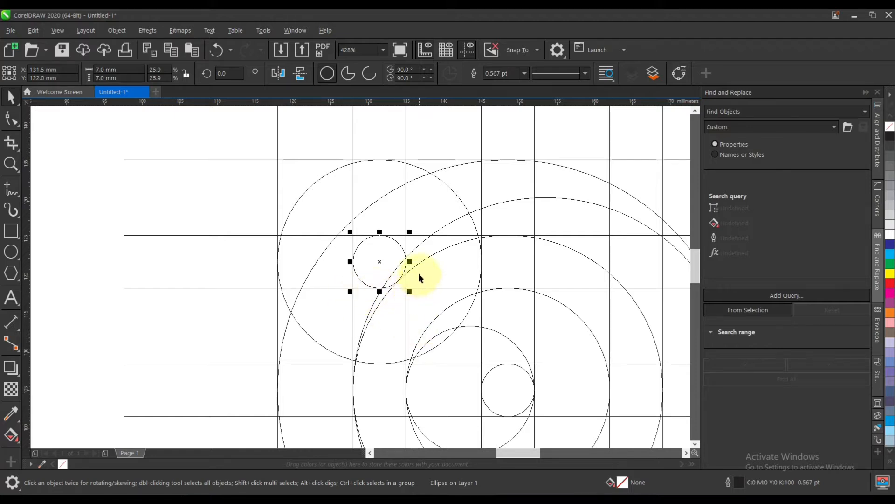
Create a 17 mm circle from a copy of that 7 mm circle, extended right to the fourth vertical grid line, setting its height to 17 mm.
left_click_drag(410, 262, 482, 264)
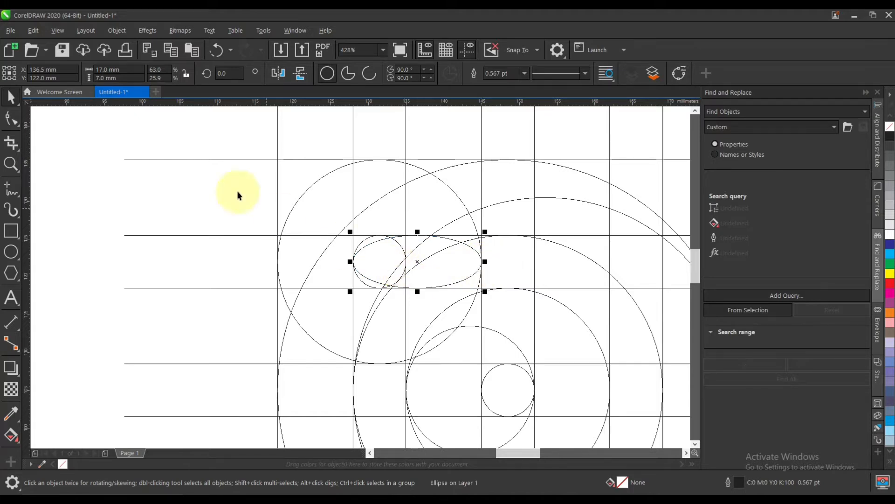
left_click(114, 77)
type("17")
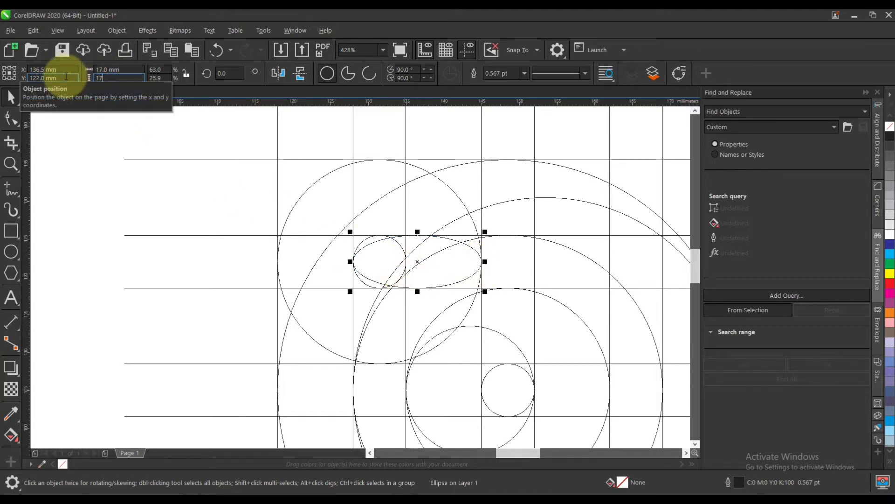
key("Return")
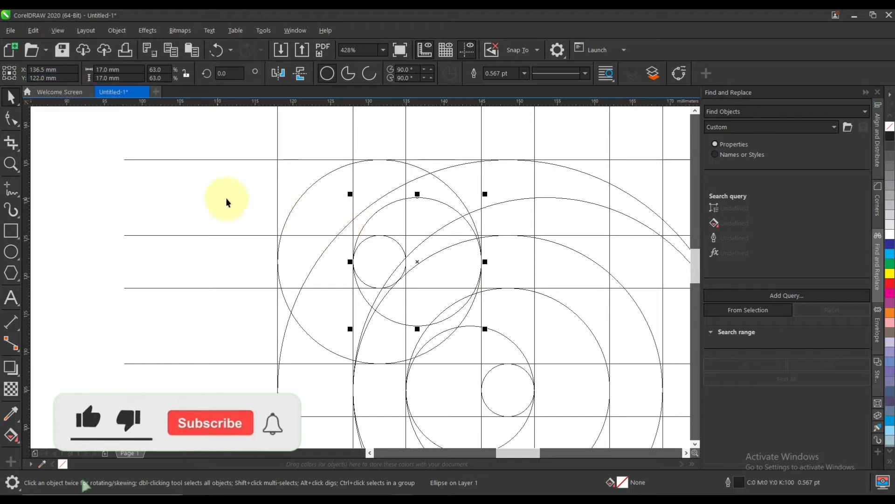
Group the three circles at the grid's upper-left corner: 27 mm, 17 mm and 7 mm.
left_click(395, 244, "shift")
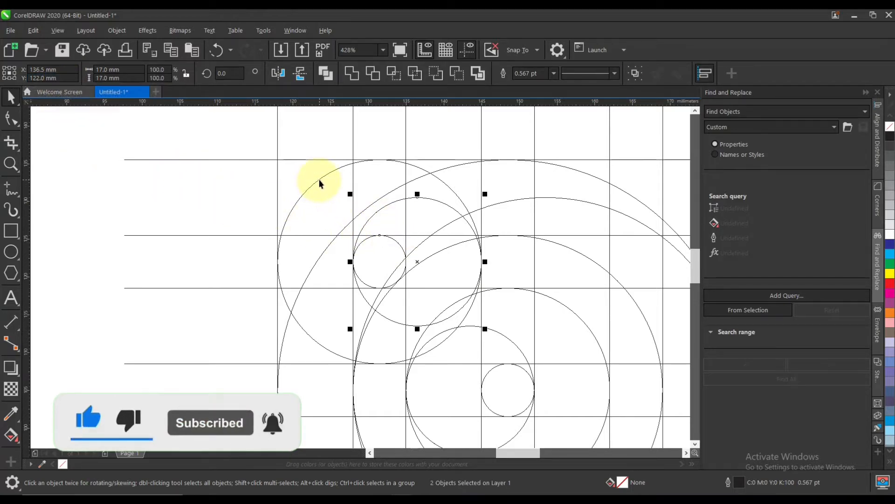
left_click(319, 182, "shift")
scroll(320, 180, "down", 2)
key("ctrl+g")
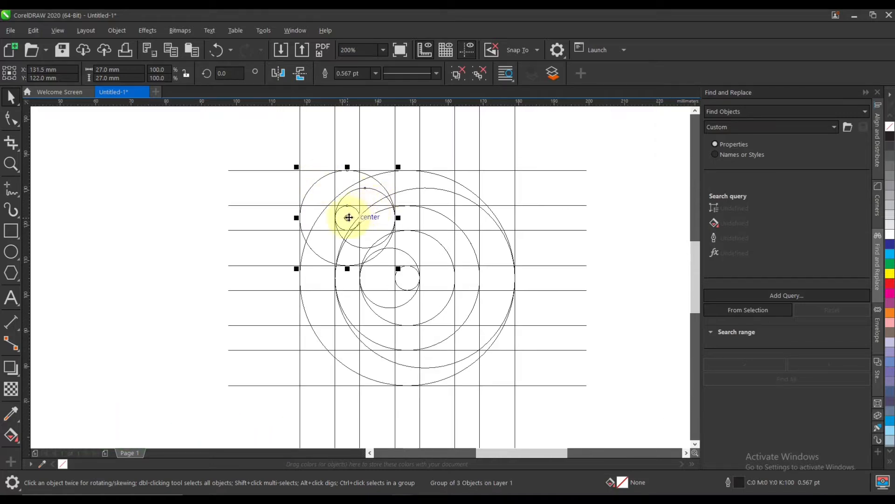
Place a copy of the circle group horizontally across at the grid's upper-right corner, its right edge touching the last vertical line.
left_click_drag(347, 217, 470, 223)
scroll(521, 209, "up", 4)
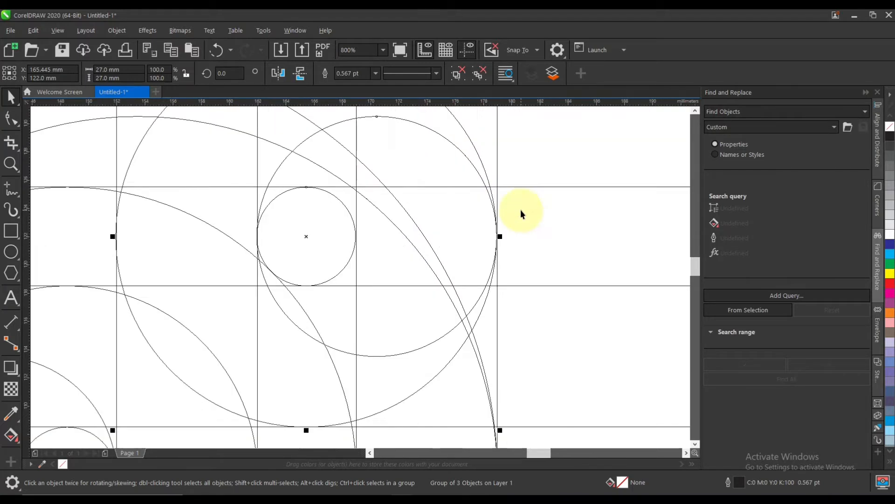
scroll(506, 203, "up", 2)
left_click_drag(483, 308, 486, 309)
scroll(456, 256, "down", 4)
left_click(498, 171)
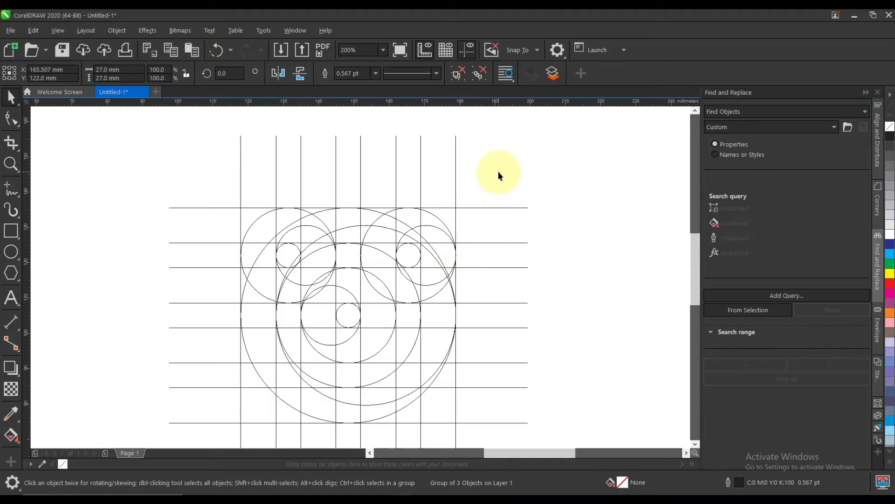
key("F4")
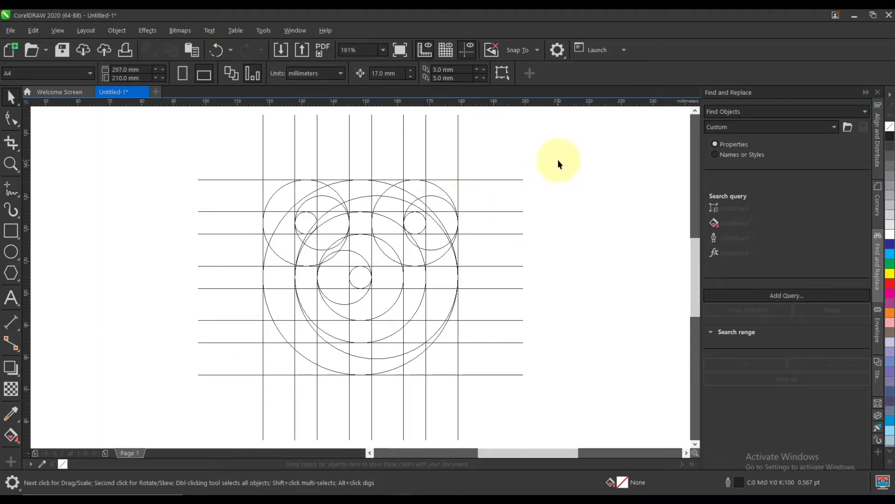
Group all grid lines and circles together and switch the display to Enhanced view.
key("ctrl+a")
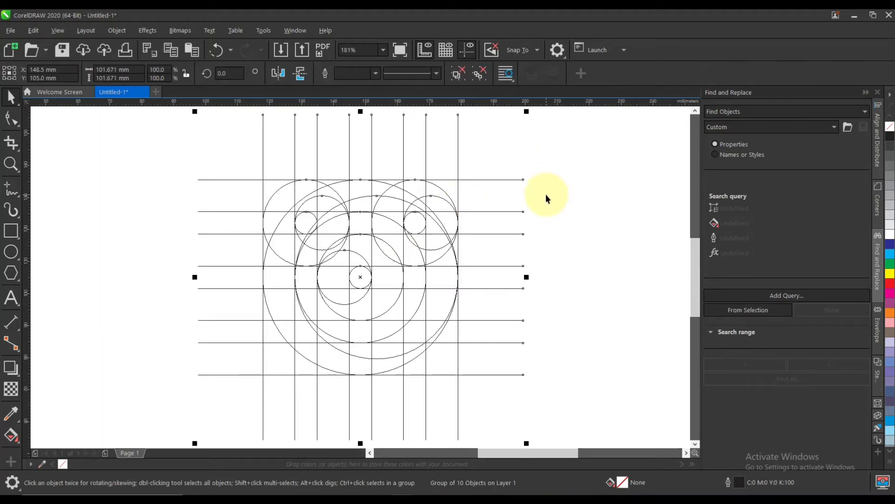
left_click(546, 194)
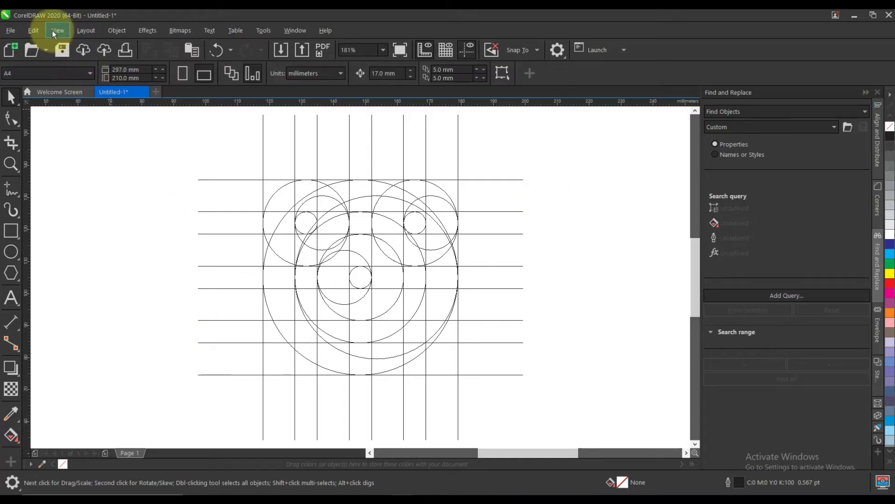
left_click(57, 30)
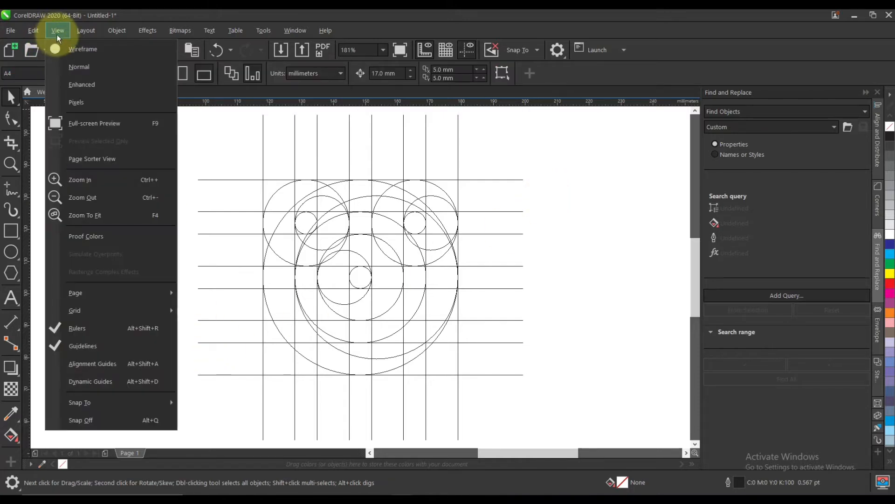
left_click(73, 86)
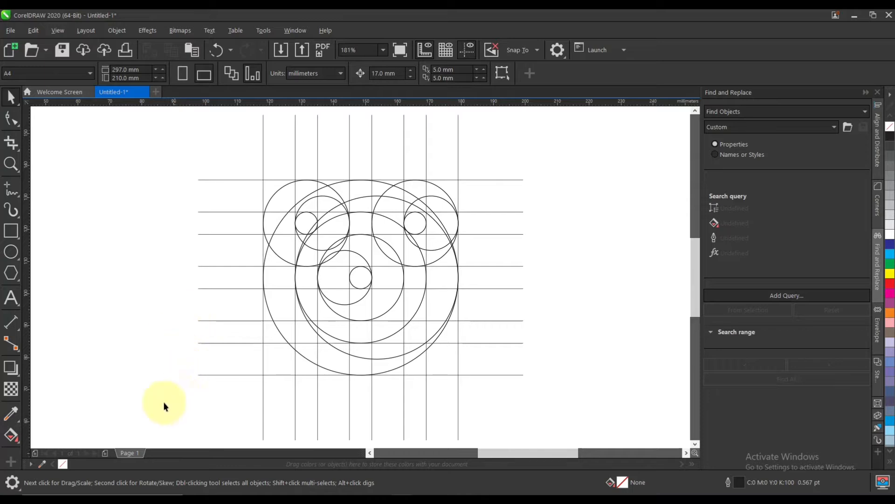
left_click(20, 442)
left_click(51, 452)
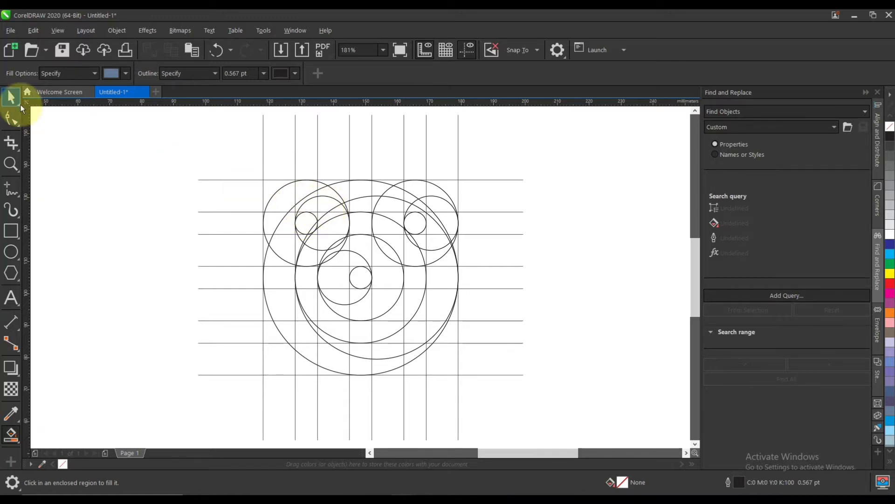
scroll(326, 200, "up", 4)
scroll(327, 199, "down", 4)
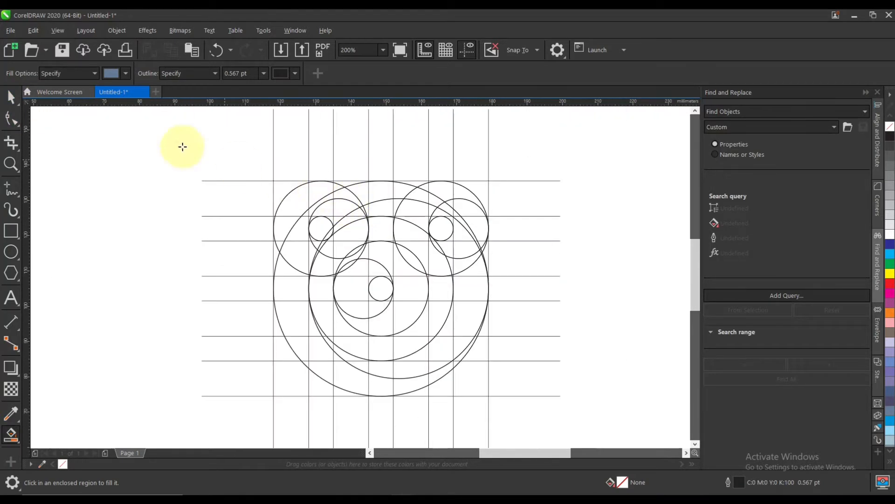
Set the outline width of the whole grouped construction to 0.1 pt.
left_click(10, 96)
left_click(469, 248)
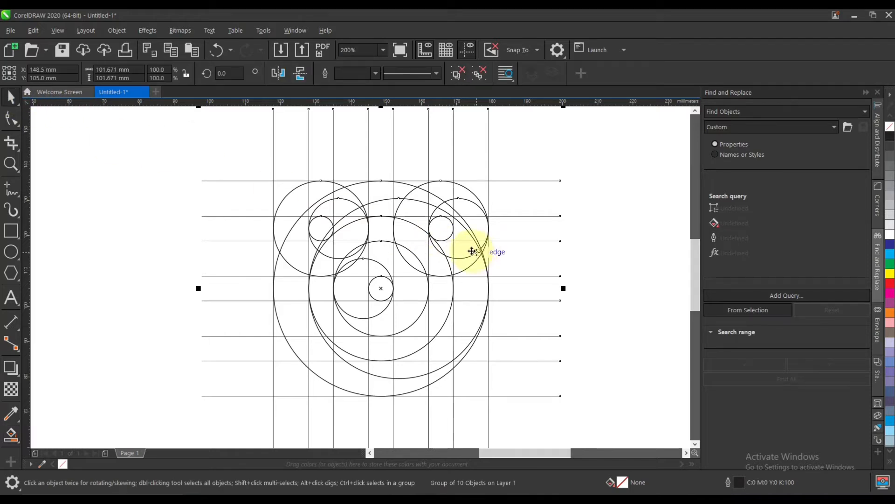
type("0")
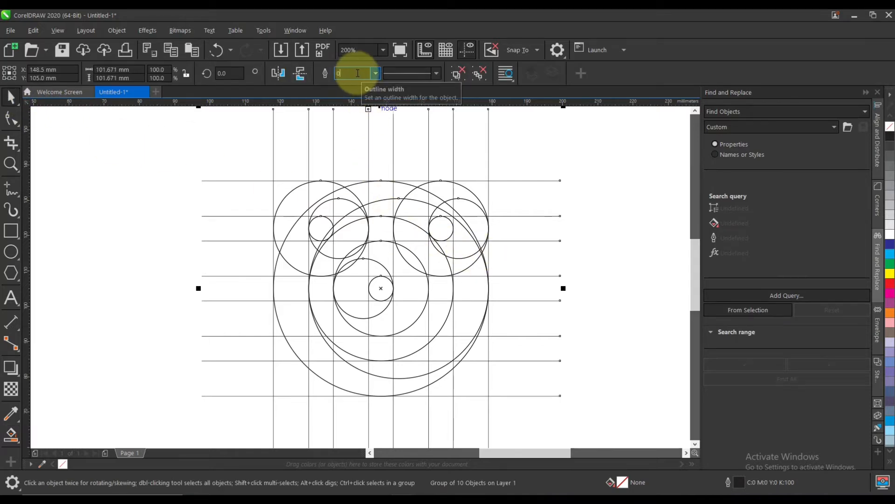
type(".1")
key("Return")
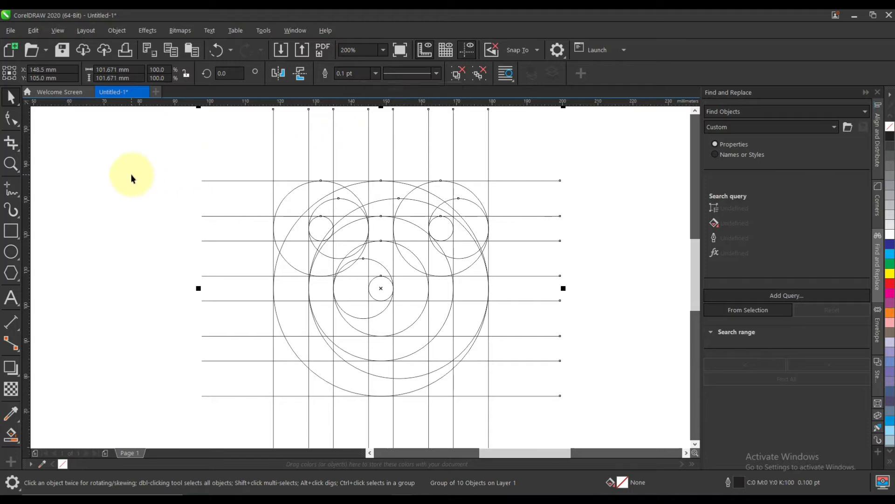
left_click(130, 176)
Smart-fill the upper-left crescent between the 27 mm and 17 mm circles blue-grey, from its right tip to the second vertical line.
scroll(320, 194, "up", 2)
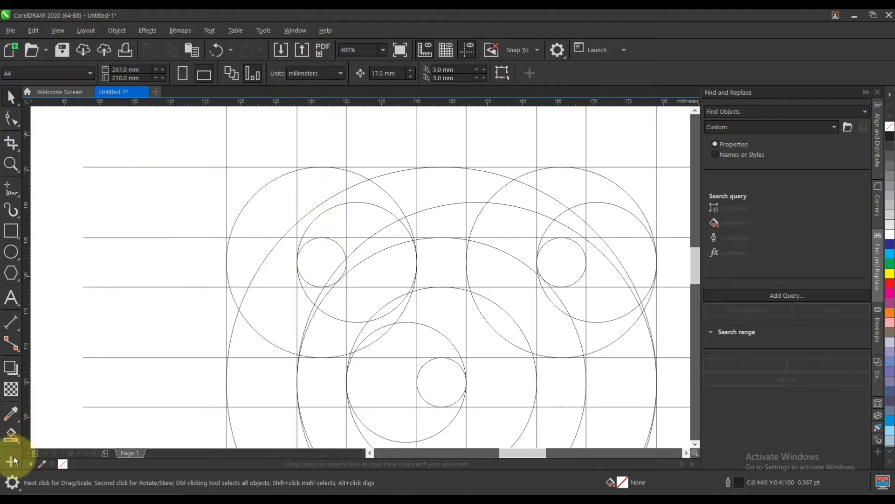
scroll(348, 182, "up", 2)
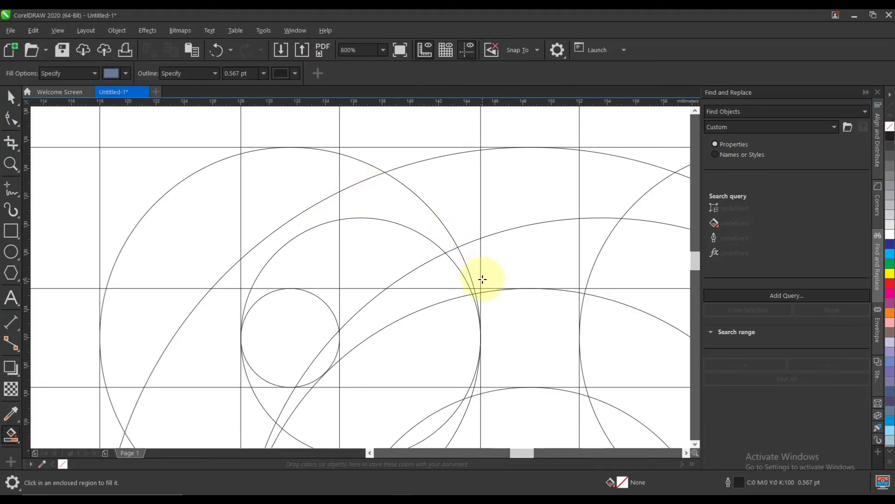
scroll(475, 300, "up", 3)
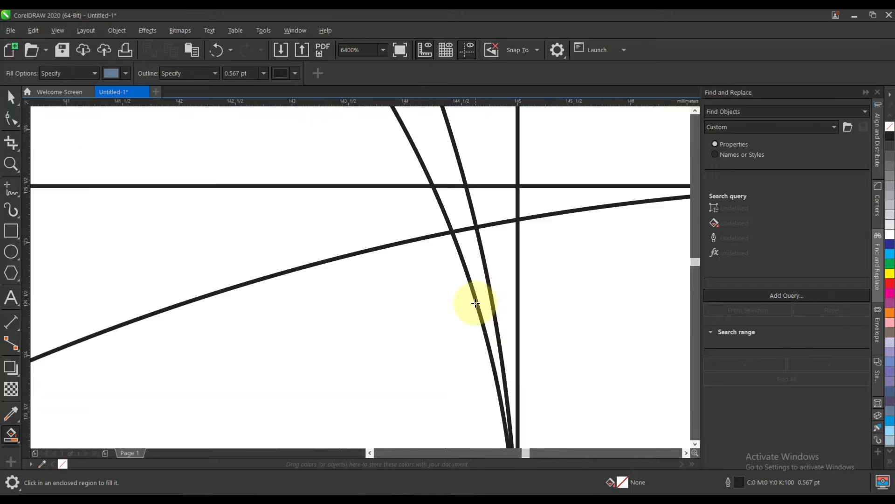
left_click(475, 271)
left_click(455, 203)
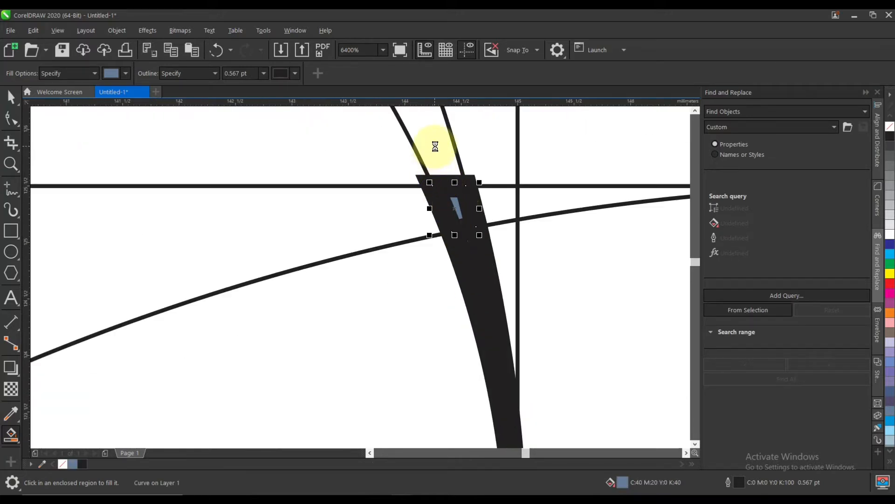
scroll(467, 250, "down", 8)
scroll(434, 196, "up", 3)
left_click(370, 162)
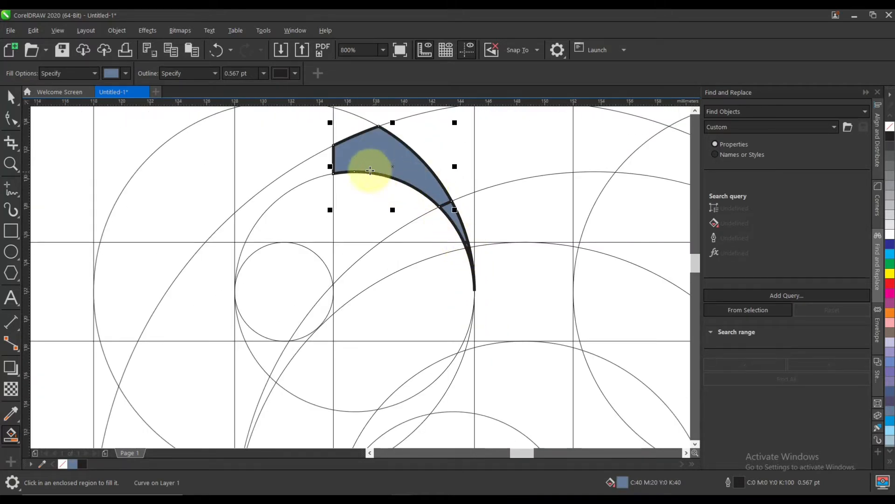
left_click(352, 128)
left_click(310, 126)
left_click(317, 158)
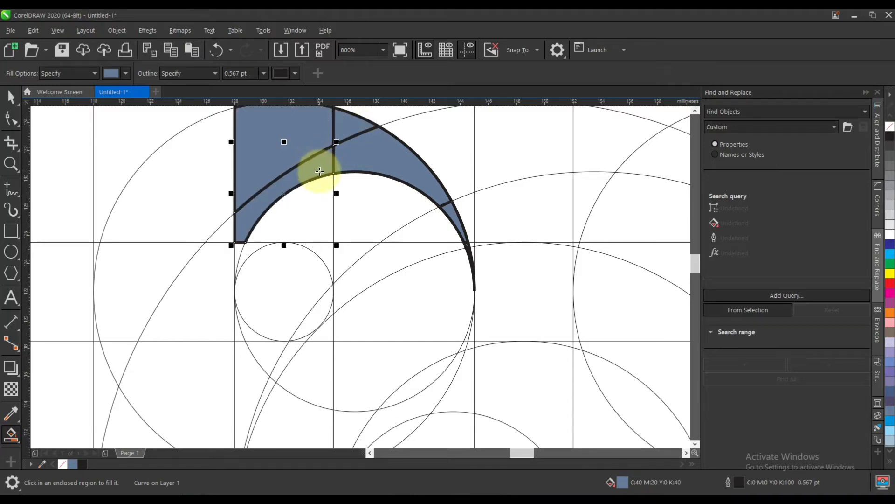
Smart-fill the crescent regions around and left of the second vertical line, continuing just below the second horizontal line.
scroll(319, 172, "down", 1)
scroll(307, 175, "up", 1)
left_click(267, 177)
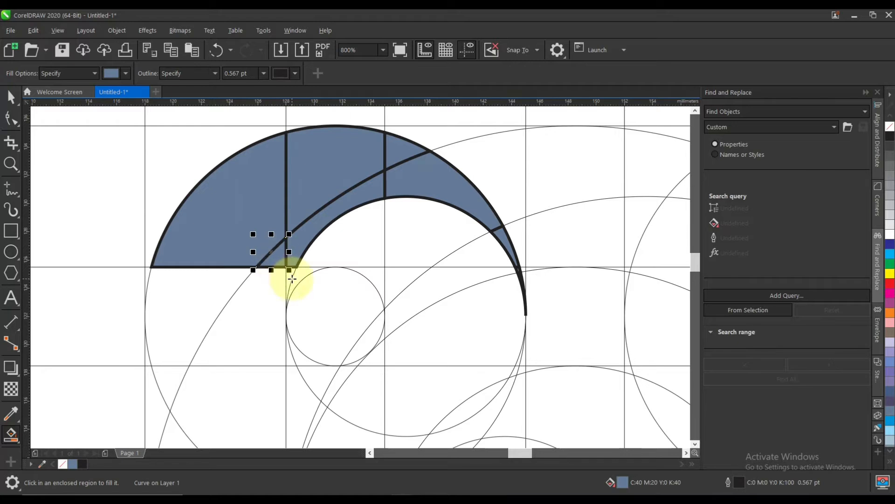
scroll(292, 279, "up", 1)
left_click(292, 272)
left_click(238, 274)
left_click(173, 279)
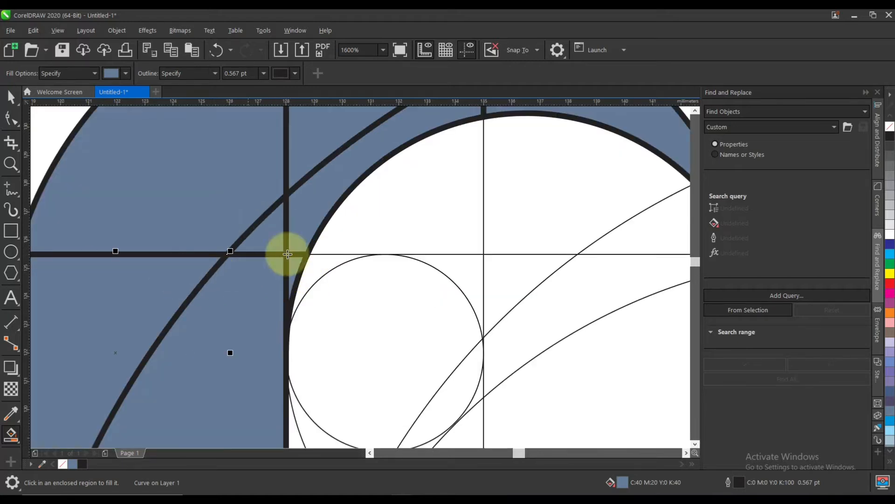
Smart-fill the sliver beside the first vertical line and regions between the third and fourth horizontal lines, left of the second vertical.
scroll(287, 254, "down", 2)
scroll(270, 295, "up", 1)
scroll(164, 220, "up", 1)
left_click(159, 216)
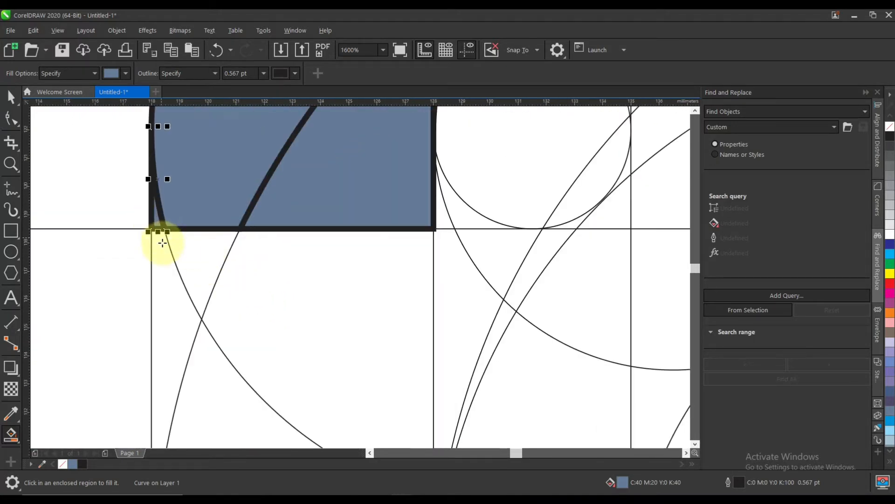
left_click(164, 246)
left_click(201, 260)
left_click(317, 262)
scroll(379, 236, "down", 2)
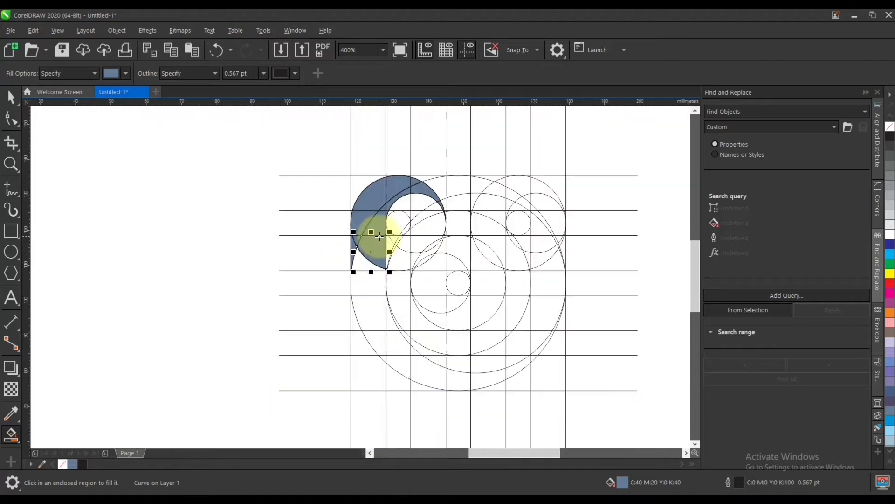
Smart-fill the remaining wedge above the fourth horizontal line and the outer band's left regions between the fourth and fifth lines.
scroll(361, 273, "up", 2)
left_click(354, 252)
left_click(320, 275)
scroll(320, 275, "up", 1)
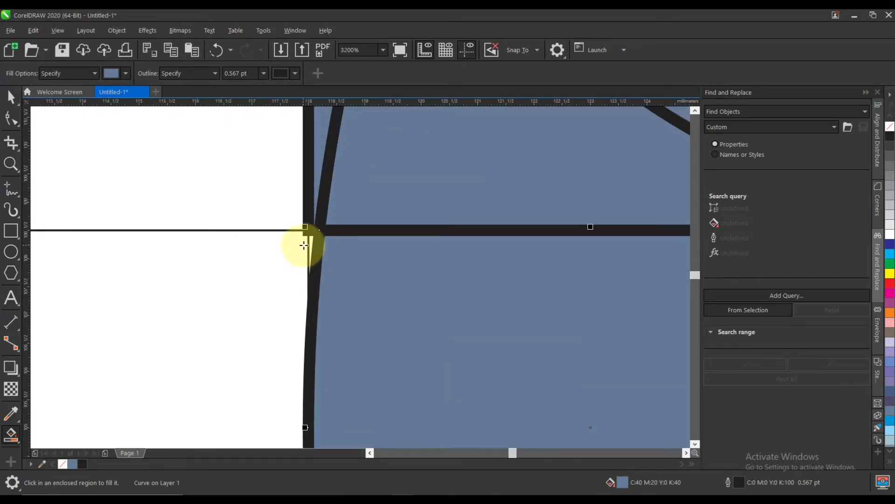
left_click(310, 239)
scroll(320, 260, "down", 1)
scroll(384, 261, "down", 1)
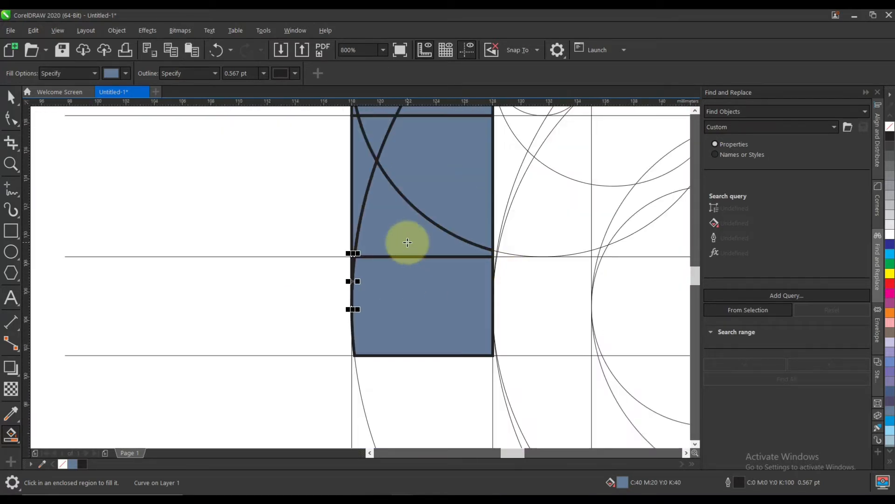
Smart-fill the outer band's left regions between the fifth and sixth horizontal lines, including those just right of the second vertical line.
left_click(448, 371)
scroll(495, 359, "up", 3)
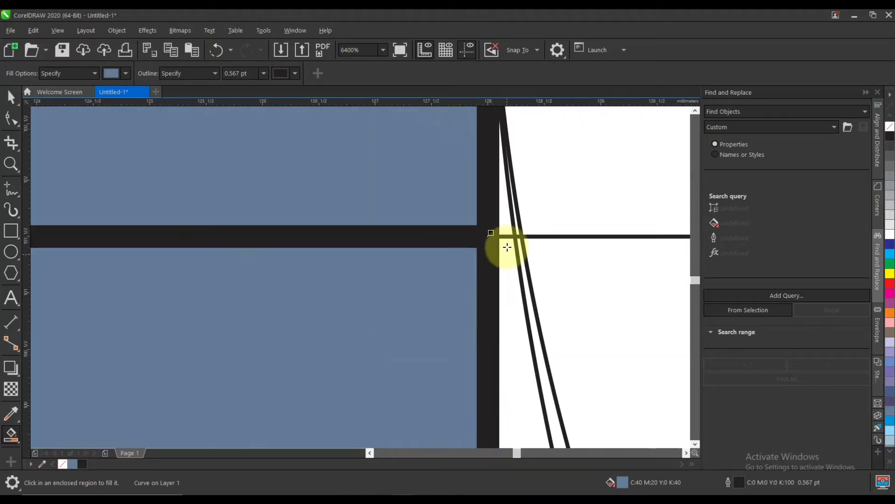
left_click(492, 241)
scroll(470, 266, "down", 2)
left_click(449, 290)
scroll(373, 294, "down", 2)
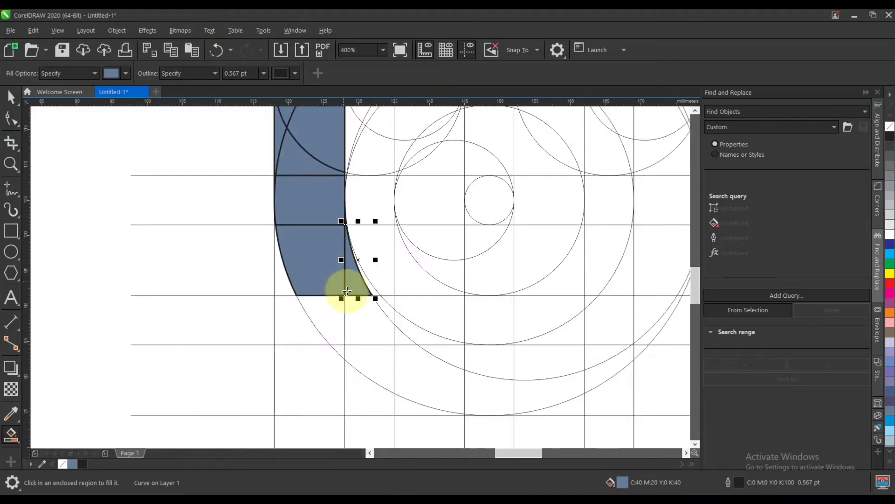
Smart-fill the outer band's lower-left regions from the sixth horizontal line to below the seventh, up to the third vertical line.
scroll(355, 303, "up", 1)
left_click(365, 312)
left_click(316, 306)
left_click(376, 402)
left_click(326, 394)
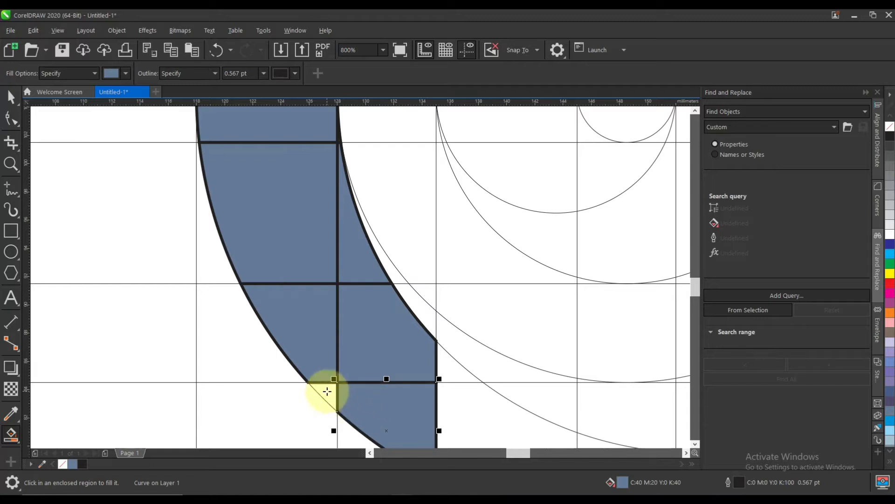
Smart-fill the outer band's bottom regions from the third vertical line to the sixth.
left_click(446, 371)
left_click(453, 415)
scroll(287, 239, "down", 1)
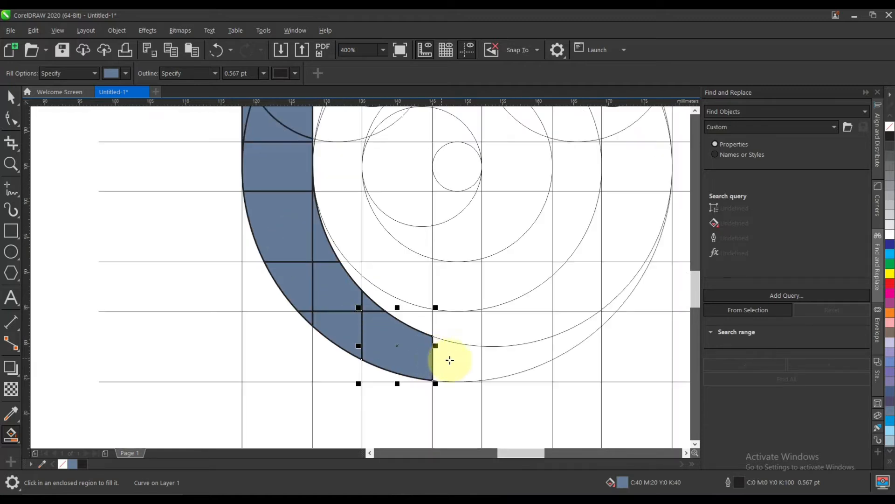
scroll(457, 360, "up", 2)
left_click(453, 361)
left_click(610, 373)
scroll(333, 350, "down", 1)
scroll(484, 348, "down", 1)
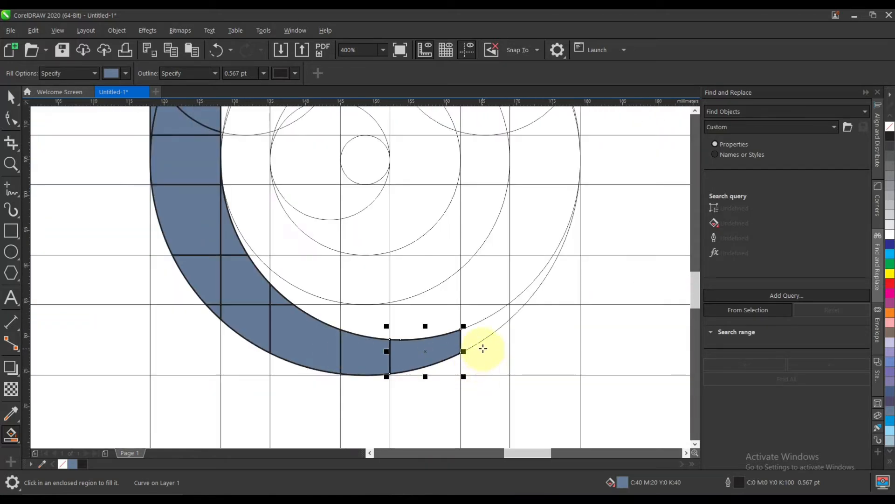
Smart-fill the outer band's lower-right regions from the sixth vertical line up to the sixth horizontal line, including the tiny gap at the seventh vertical.
scroll(483, 347, "up", 1)
left_click(461, 325)
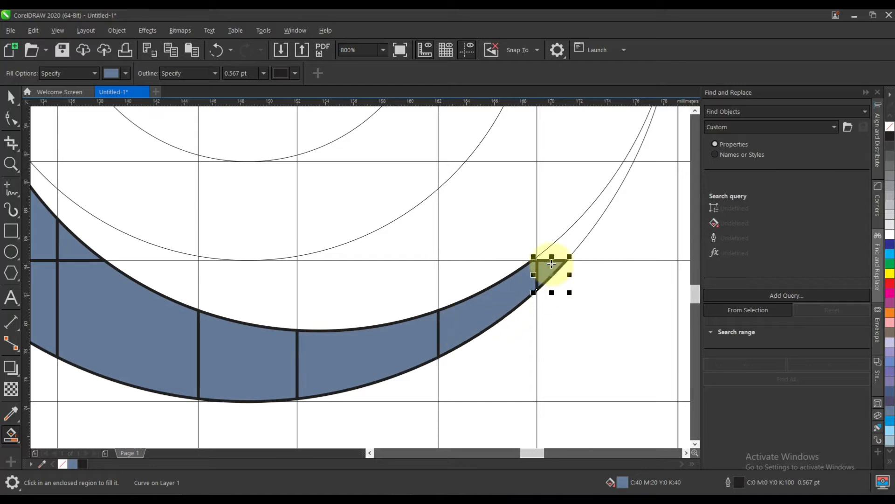
left_click(561, 247)
scroll(544, 259, "up", 4)
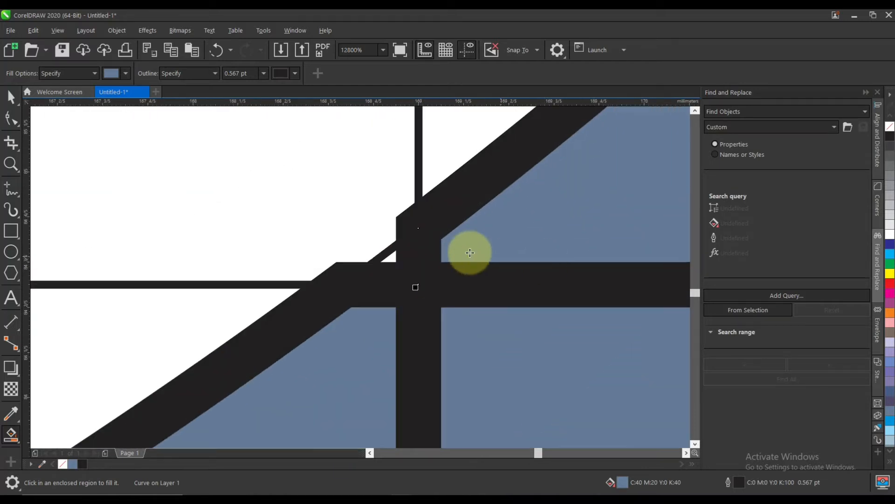
scroll(385, 260, "down", 4)
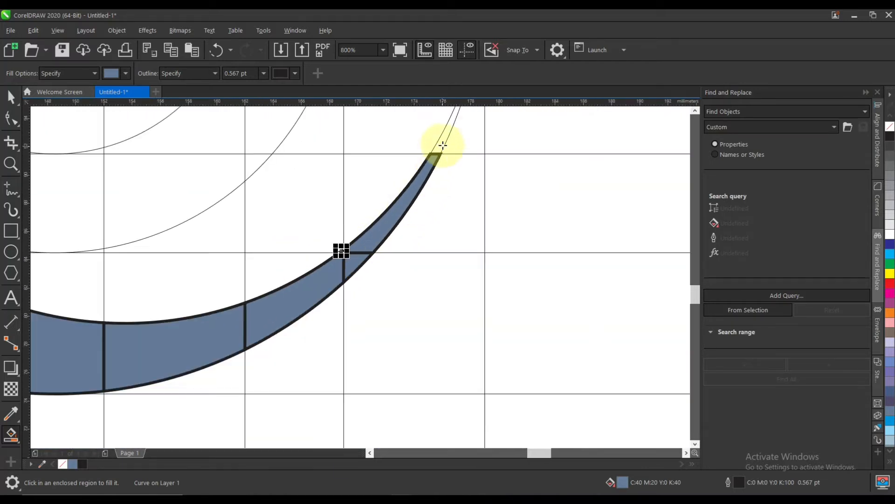
Smart-fill the outer band's tapering right tip between the sixth and fifth horizontal lines, leaving nothing selected.
scroll(446, 140, "up", 2)
left_click(426, 166)
scroll(445, 251, "down", 2)
scroll(468, 227, "down", 2)
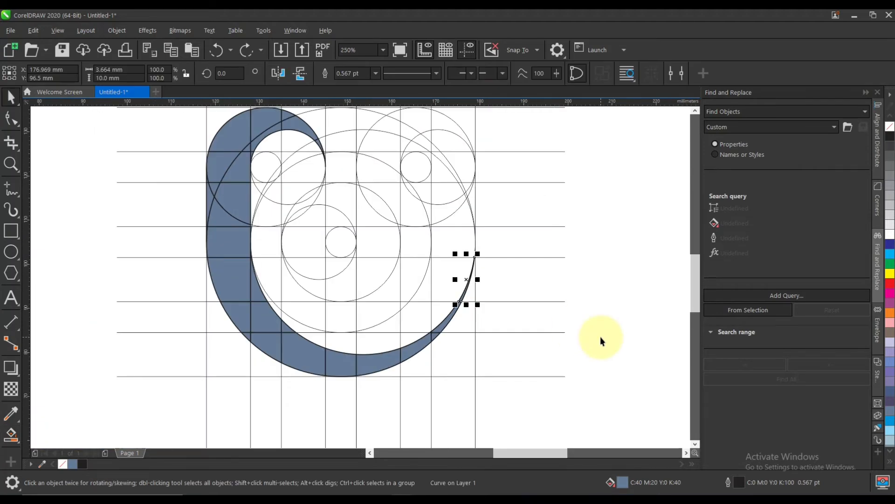
left_click(600, 337)
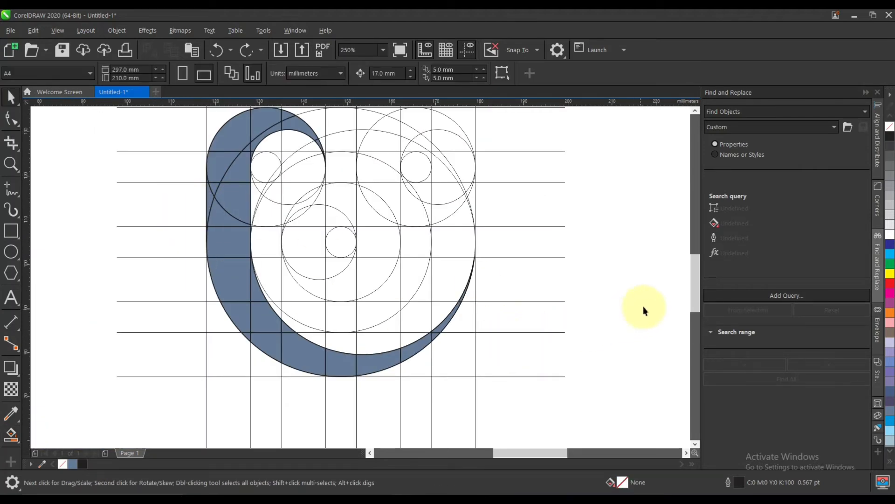
Switch Find and Replace to the Replace Objects mode.
left_click(754, 122)
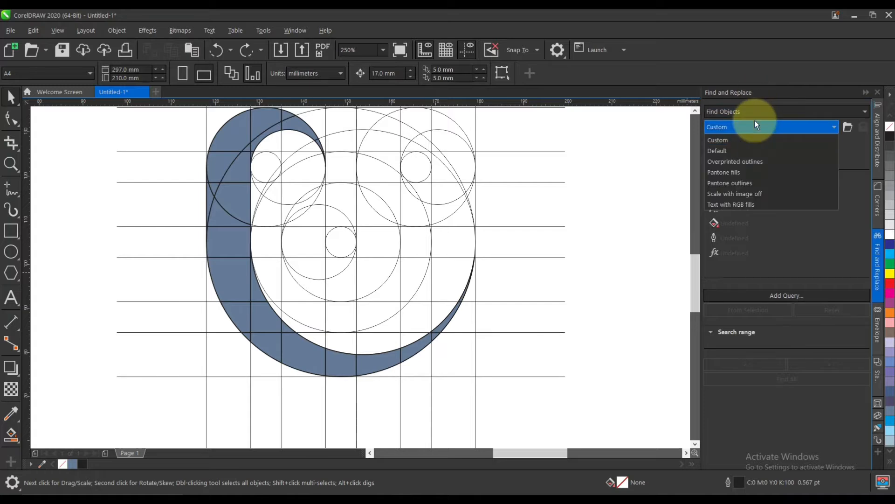
left_click(756, 113)
left_click(746, 135)
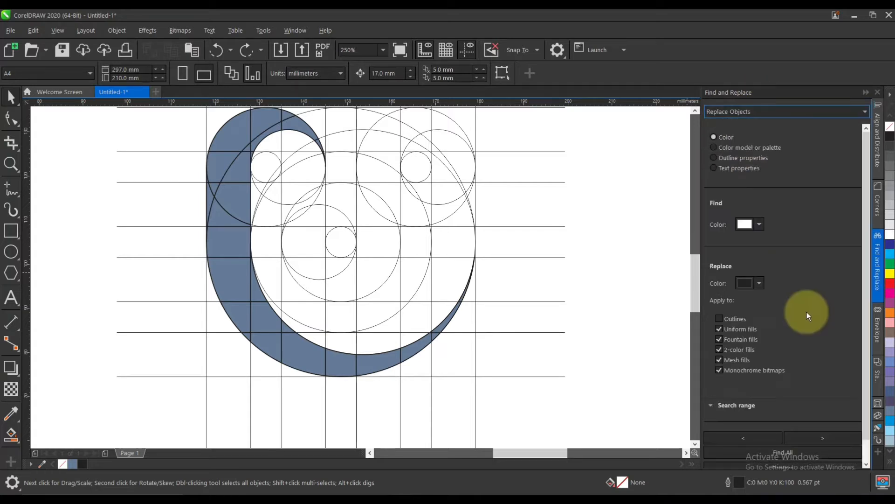
Set the colour to find to CMYK C 40, M 20, Y 0, K 40.
left_click(759, 201)
left_click(855, 256)
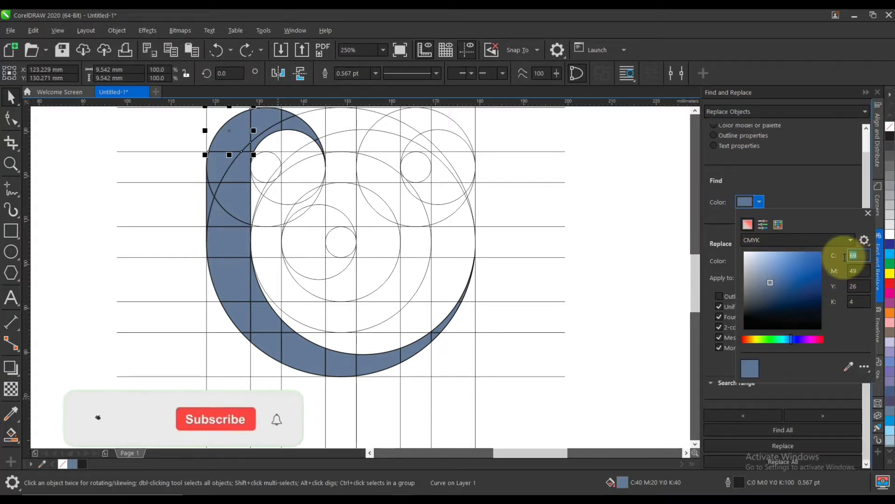
type("40")
key("Tab")
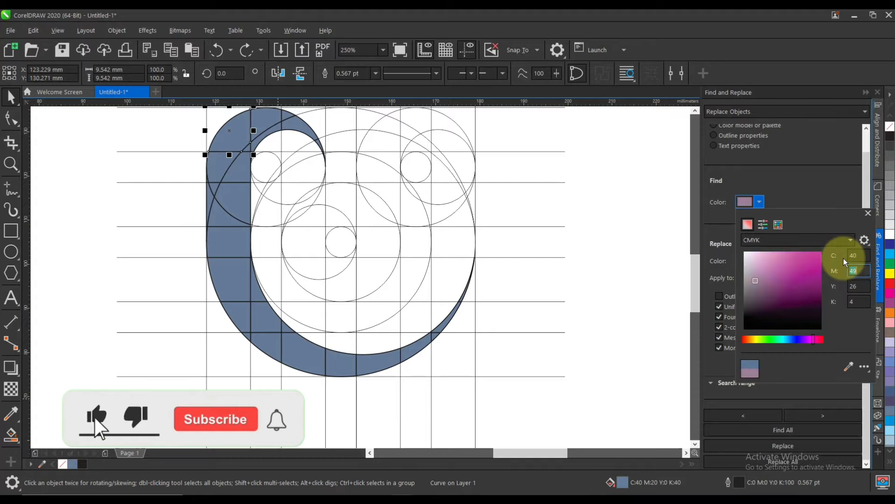
type("20")
key("Tab")
type("0")
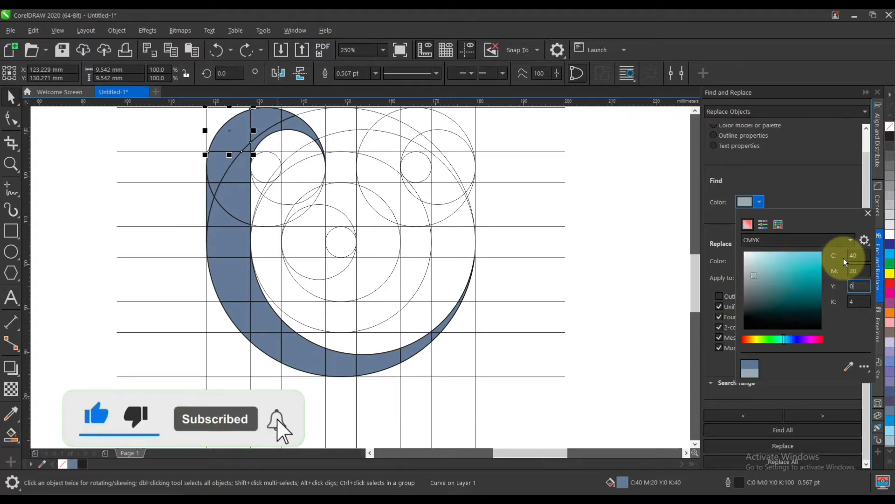
key("Tab")
type("40")
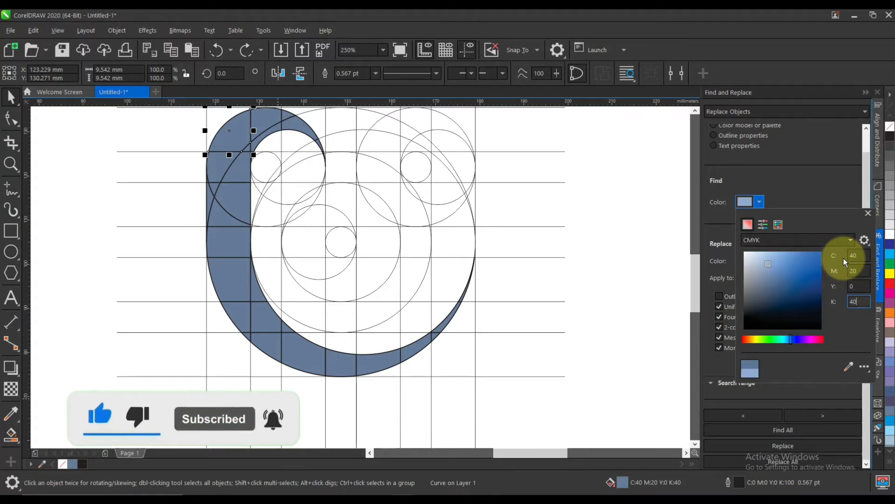
key("Return")
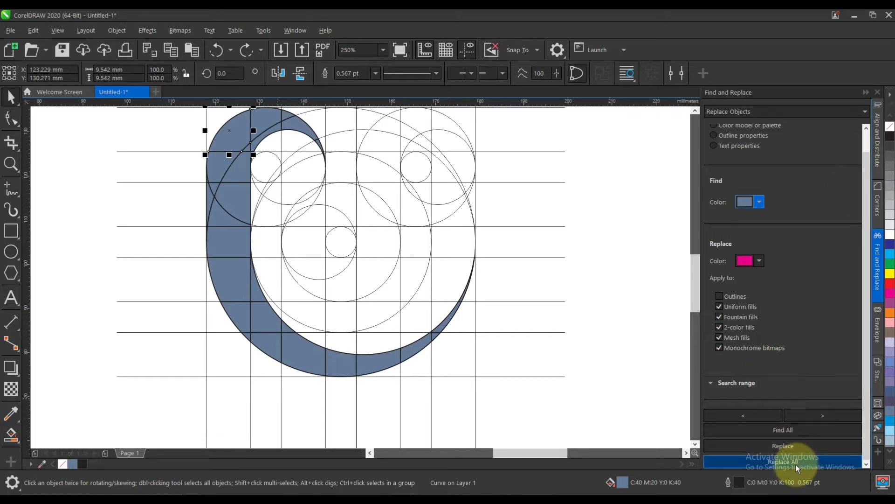
Group all objects found with that fill colour and make their fill and outline magenta.
left_click(794, 432)
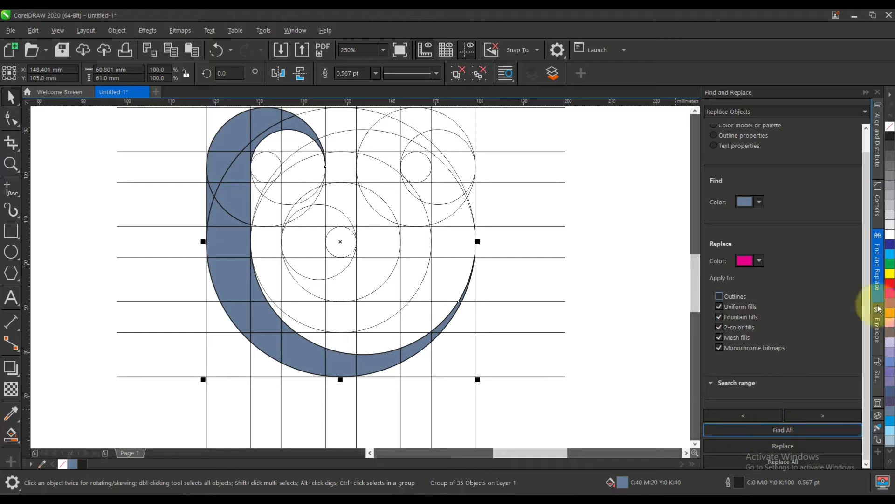
left_click(889, 294)
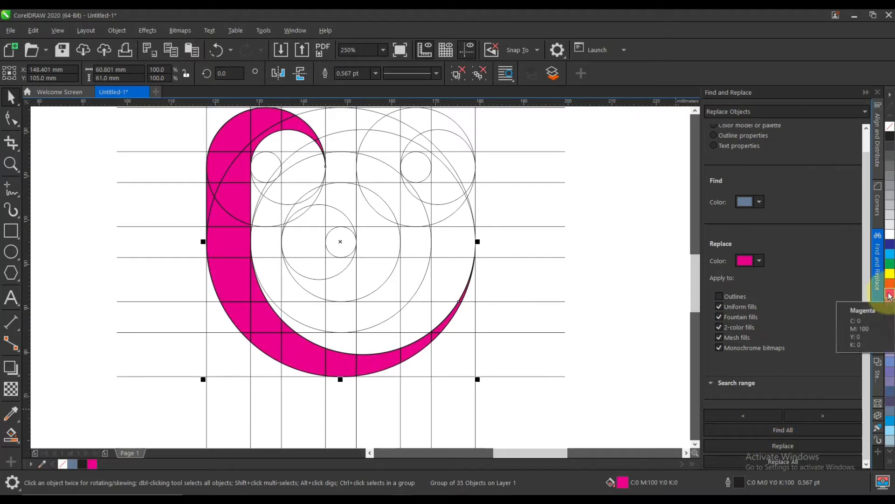
right_click(890, 294)
left_click(560, 294)
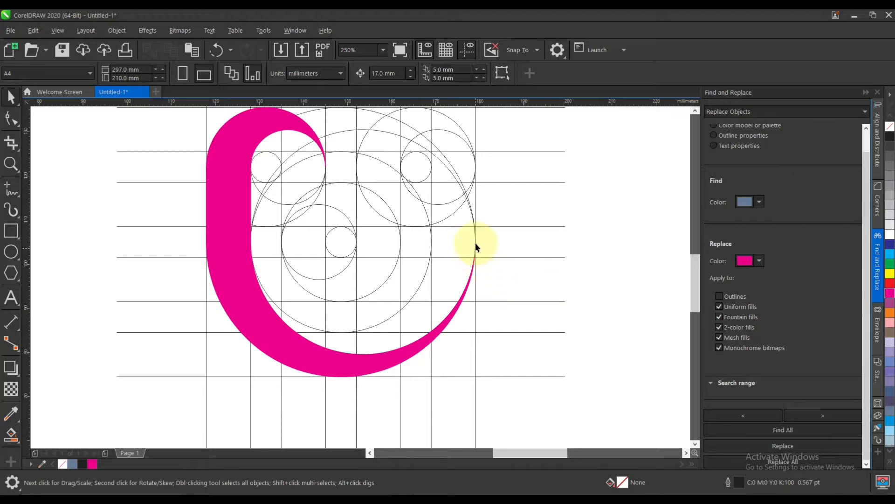
Smart-fill the regions under the magenta arch above the second horizontal line, plus the sliver beside the upper-left small circle.
scroll(474, 243, "up", 5)
scroll(464, 334, "down", 5)
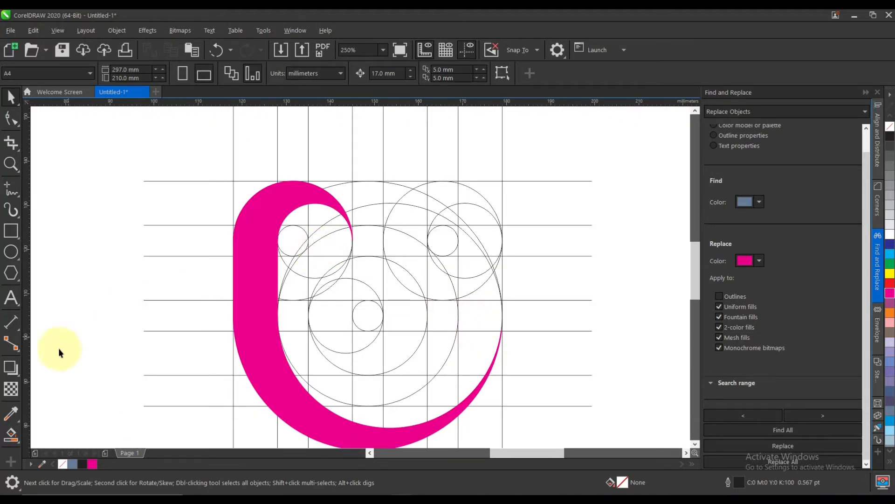
left_click(11, 434)
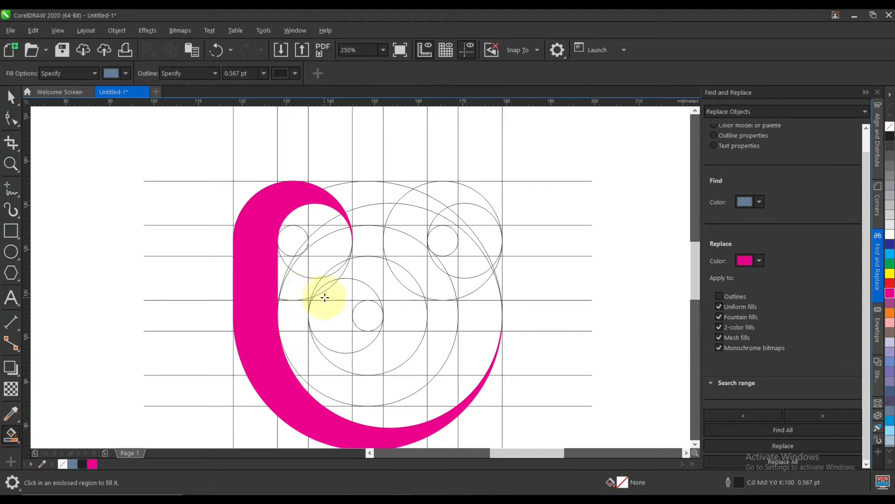
scroll(325, 242, "up", 2)
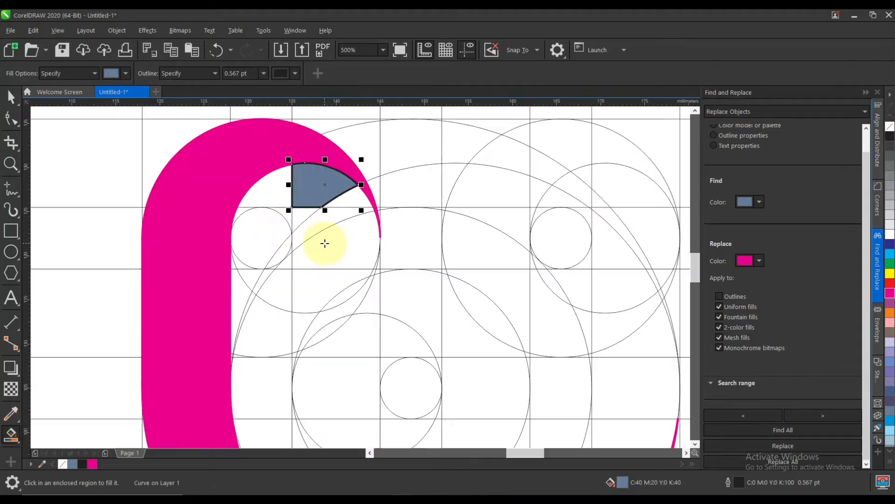
left_click(276, 189)
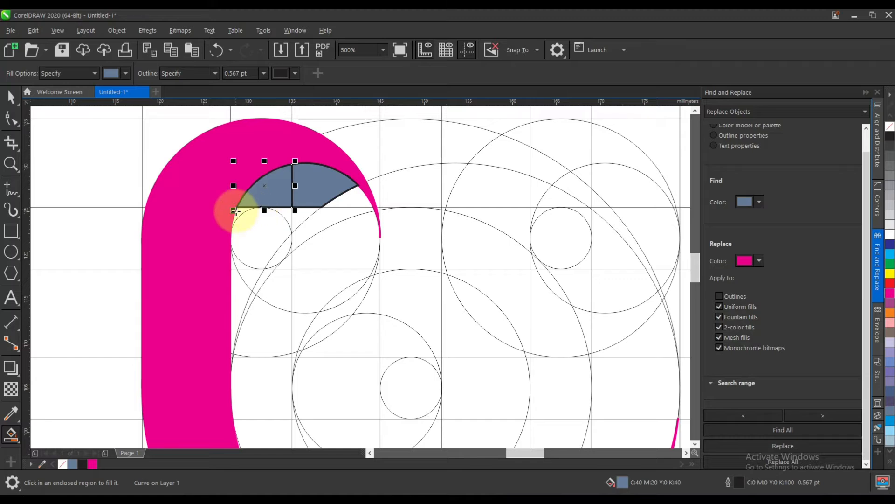
scroll(237, 212, "up", 2)
left_click(244, 213)
scroll(378, 230, "down", 1)
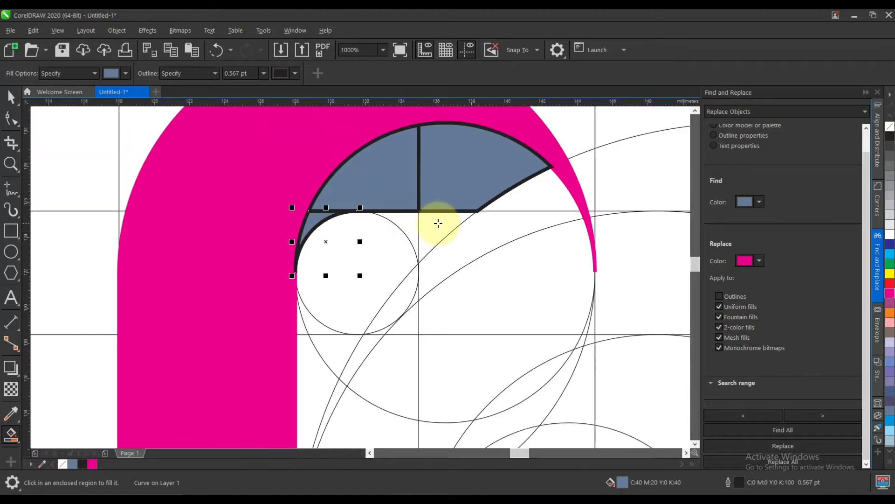
Smart-fill the regions right of the upper-left small circle between the second and third horizontal lines, including the wedges above them.
left_click(439, 223)
left_click(399, 219)
left_click(524, 205)
left_click(495, 223)
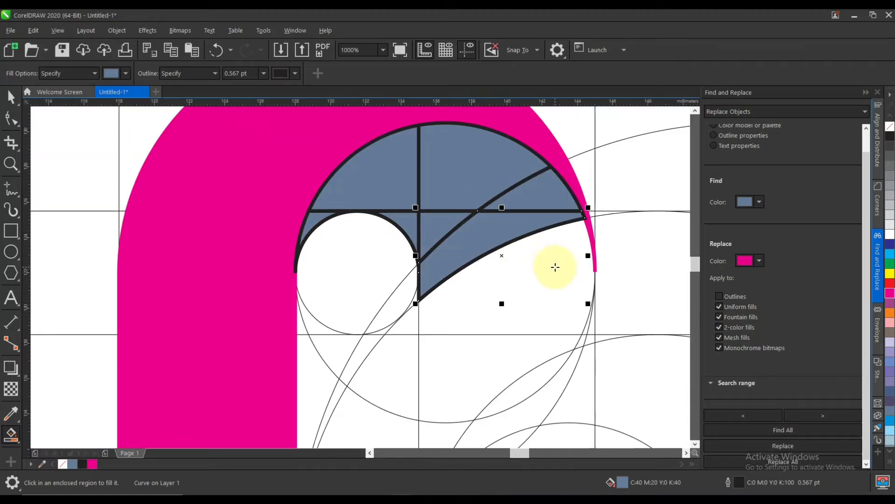
left_click(555, 267)
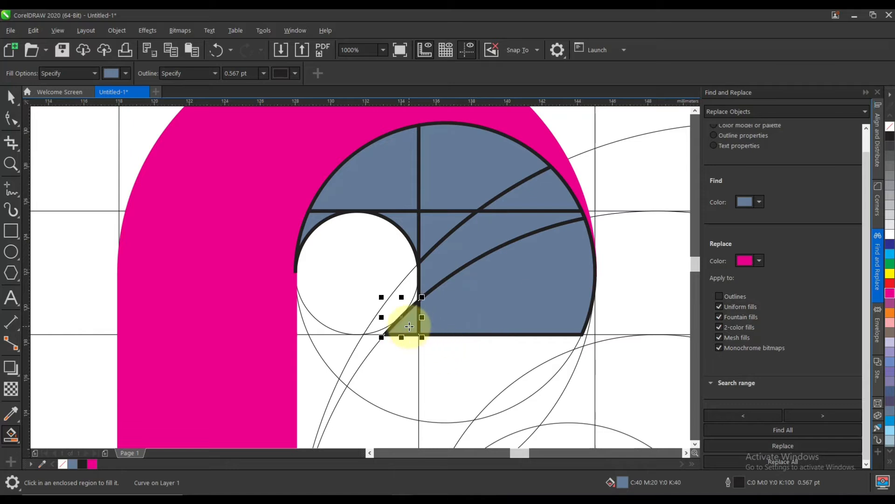
Smart-fill the arc-bounded regions and slivers just below the third horizontal line, between the third and fourth vertical lines.
left_click(450, 356)
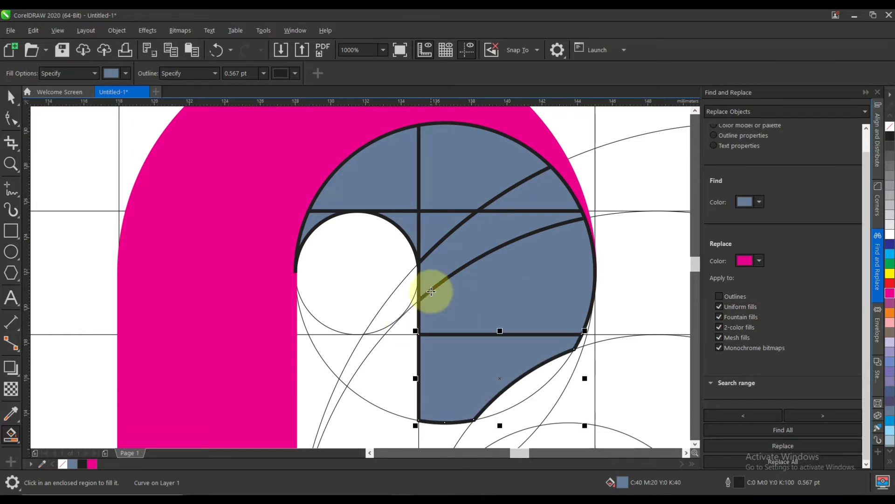
scroll(433, 294, "down", 2)
scroll(455, 314, "up", 3)
left_click(494, 287)
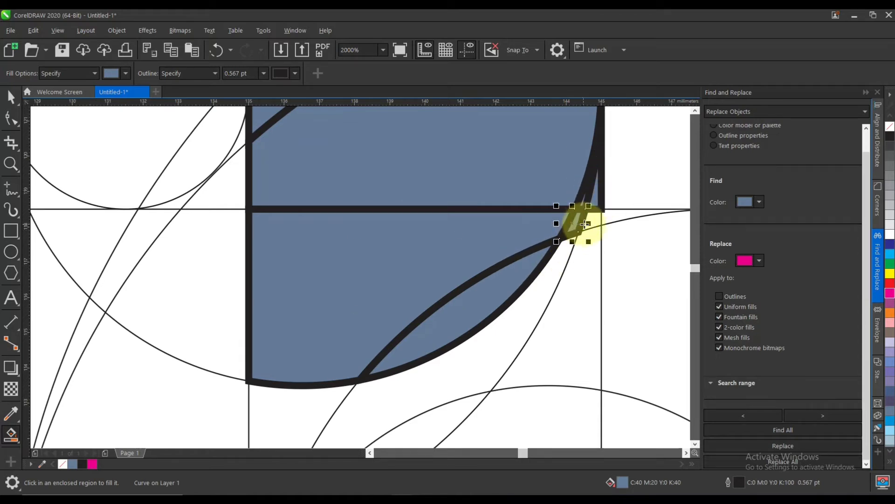
left_click(580, 258)
scroll(565, 260, "down", 2)
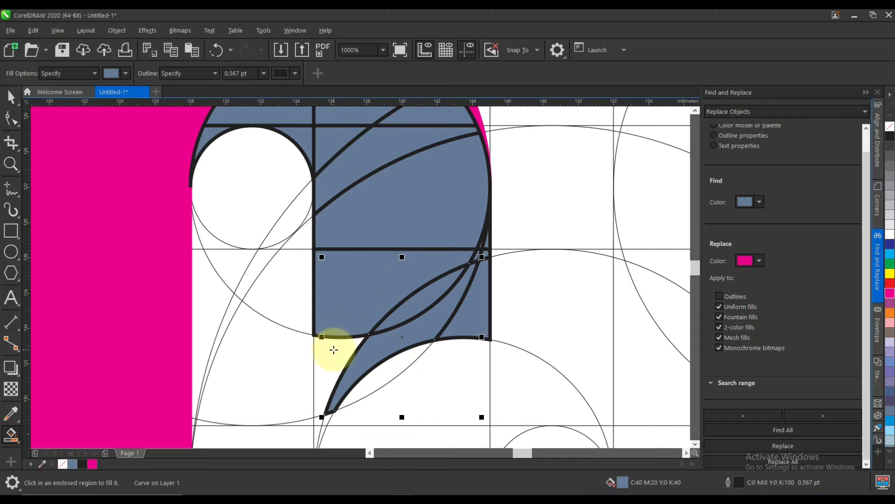
Smart-fill the remaining regions down to the fourth horizontal line, between the third and fourth vertical lines.
left_click(334, 349)
scroll(347, 281, "down", 2)
scroll(359, 326, "up", 2)
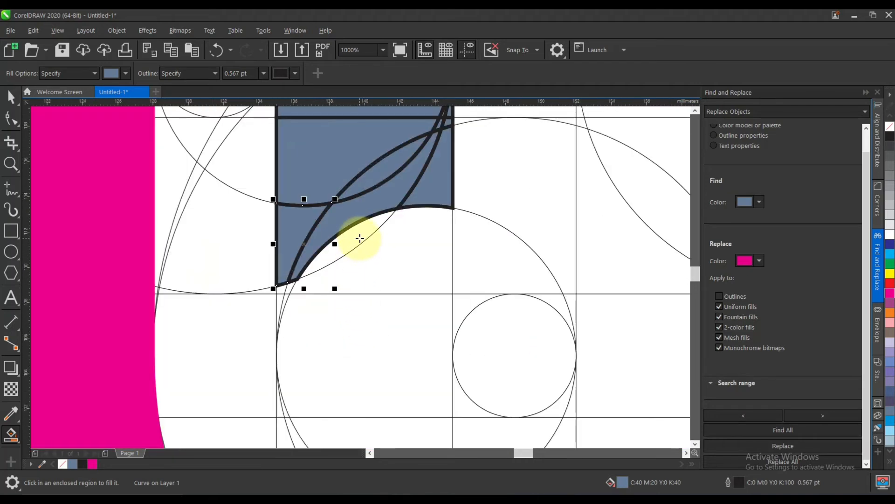
left_click(360, 239)
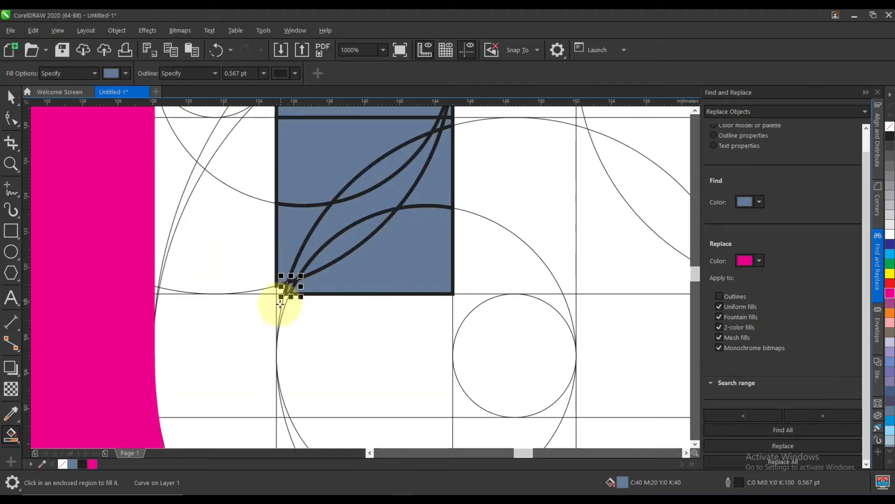
Smart-fill the thin slivers and the large region between the fourth and fifth horizontal lines, left of the central small circle.
scroll(280, 303, "up", 2)
left_click(283, 301)
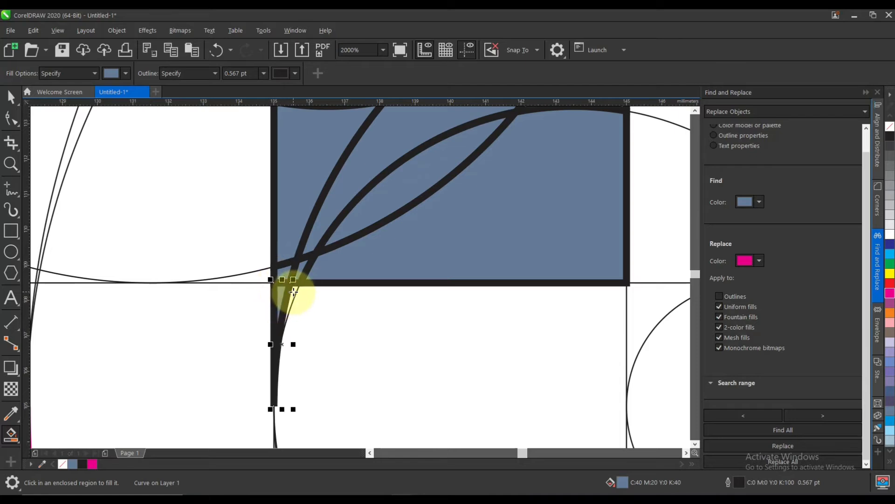
left_click(334, 293)
scroll(356, 280, "down", 4)
scroll(279, 302, "up", 2)
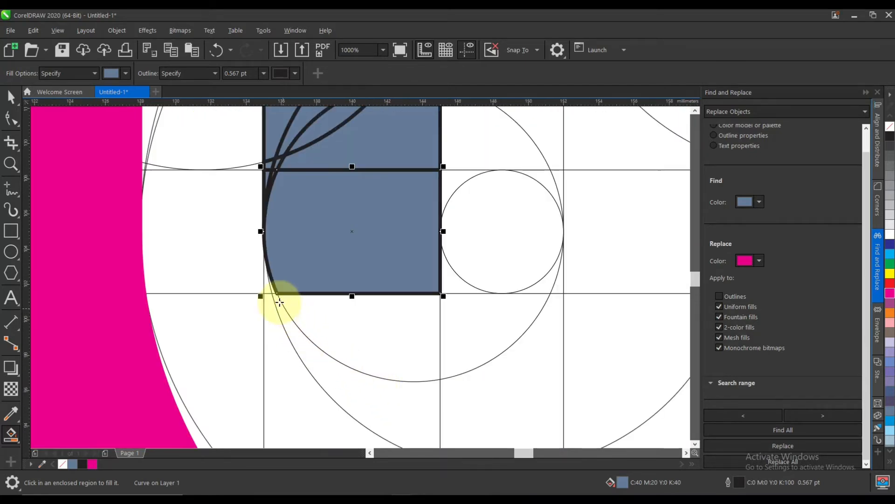
Smart-fill the sliver above the fifth horizontal line and the curved regions below it, left of the fourth vertical line.
scroll(270, 295, "up", 3)
left_click(285, 253)
scroll(328, 306, "down", 2)
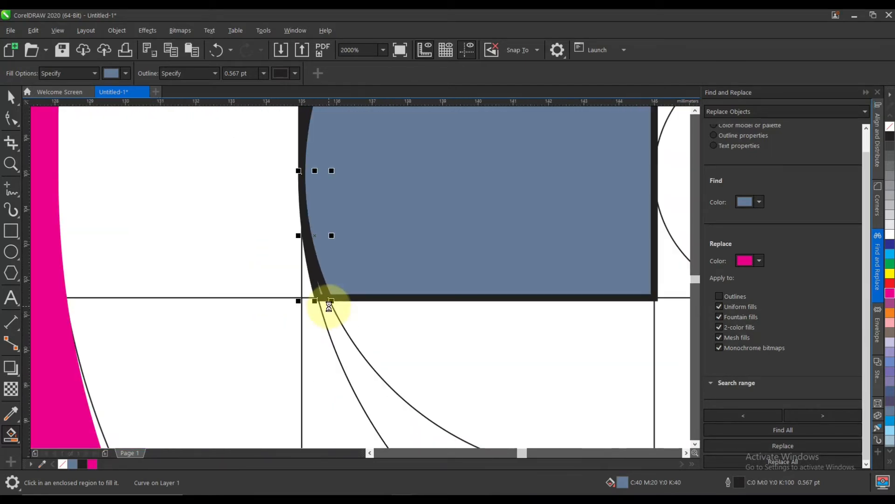
left_click(330, 334)
scroll(400, 336, "down", 4)
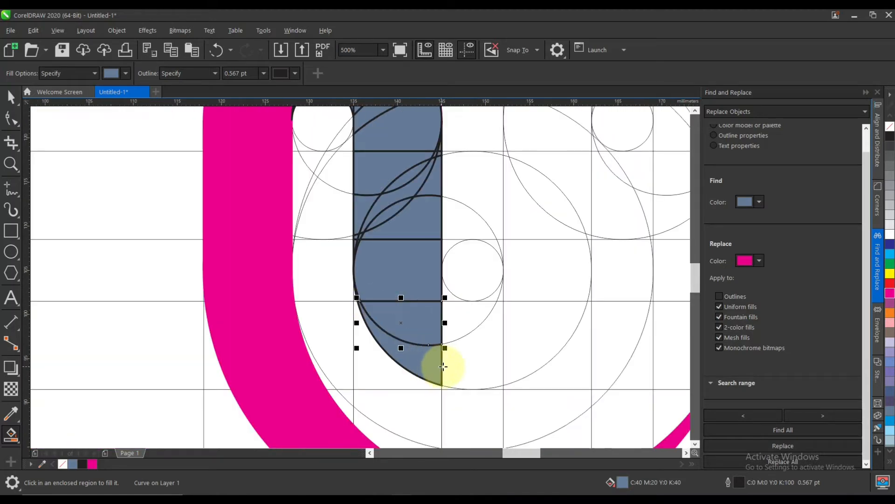
Smart-fill the regions beneath the central small circle, between the fourth and fifth vertical lines and the fifth and sixth horizontal lines.
scroll(462, 340, "down", 2)
scroll(464, 349, "up", 2)
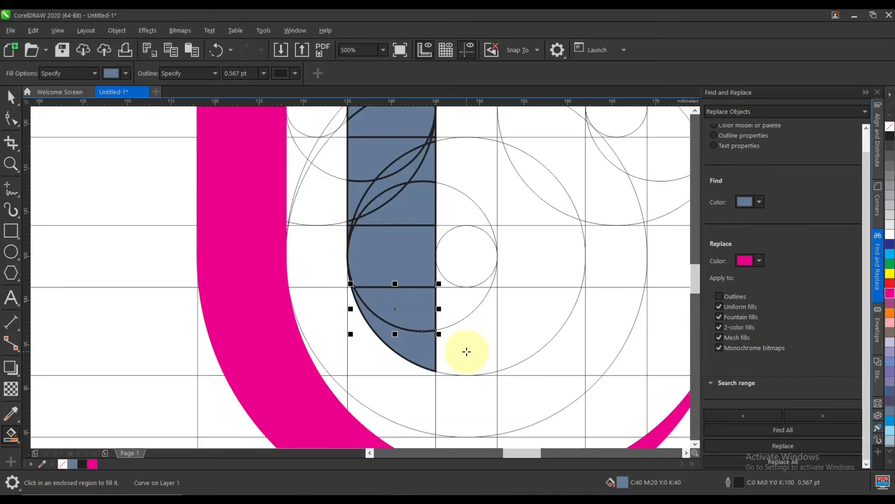
left_click(464, 356)
scroll(454, 320, "down", 2)
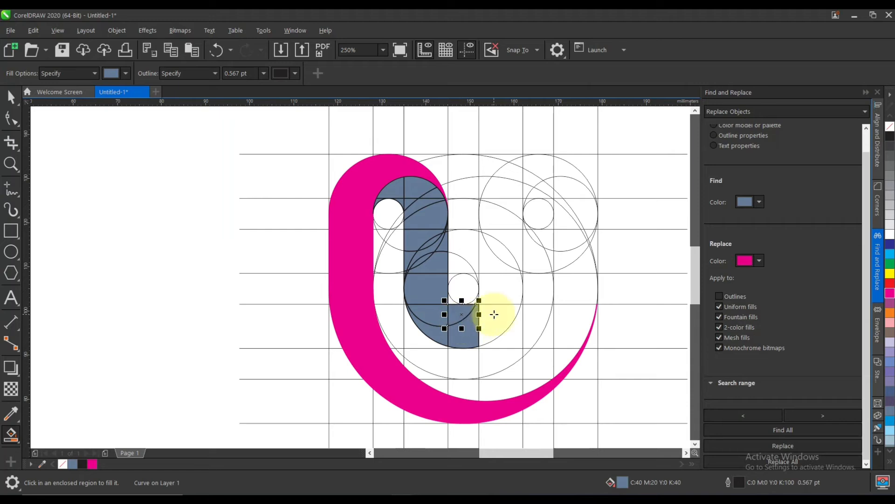
Undo the latest smart fills back to the fifth horizontal line, below and left of the central small circle.
scroll(469, 322, "up", 2)
key("ctrl+z")
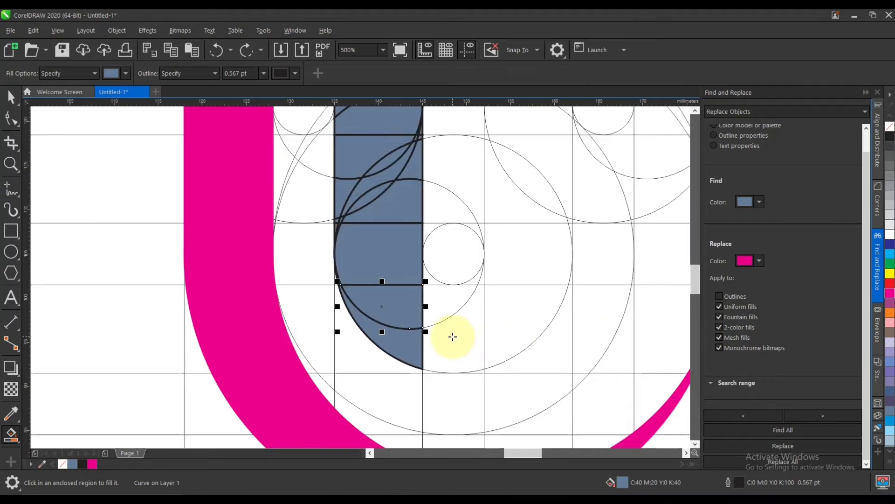
scroll(453, 336, "down", 2)
scroll(429, 324, "up", 3)
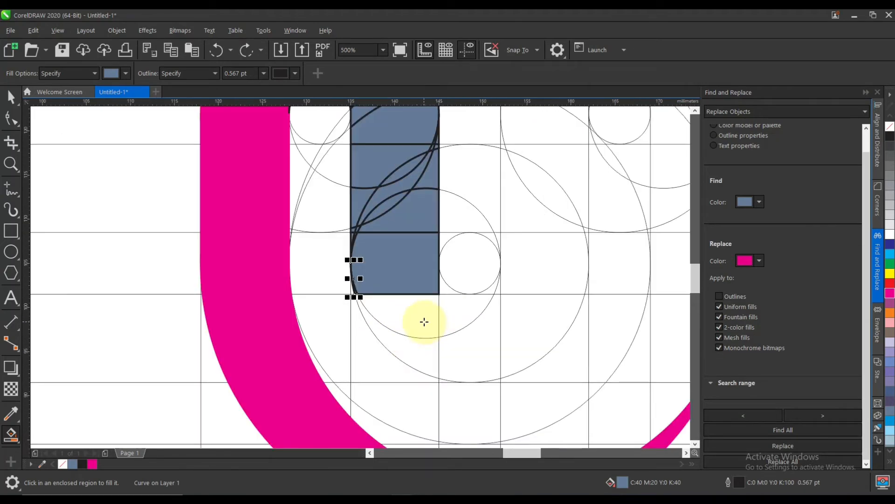
Smart-fill the curved regions below the fifth horizontal line and inside the circle passing under the central small circle, left of the fourth vertical line.
left_click(401, 309)
scroll(386, 310, "up", 5)
key("ctrl+z")
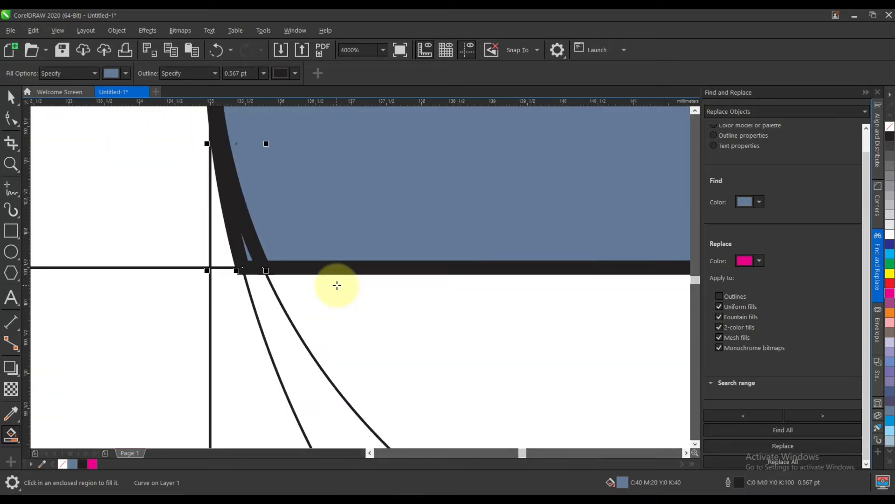
key("ctrl+z")
left_click(359, 315)
scroll(339, 306, "down", 1)
scroll(503, 347, "down", 2)
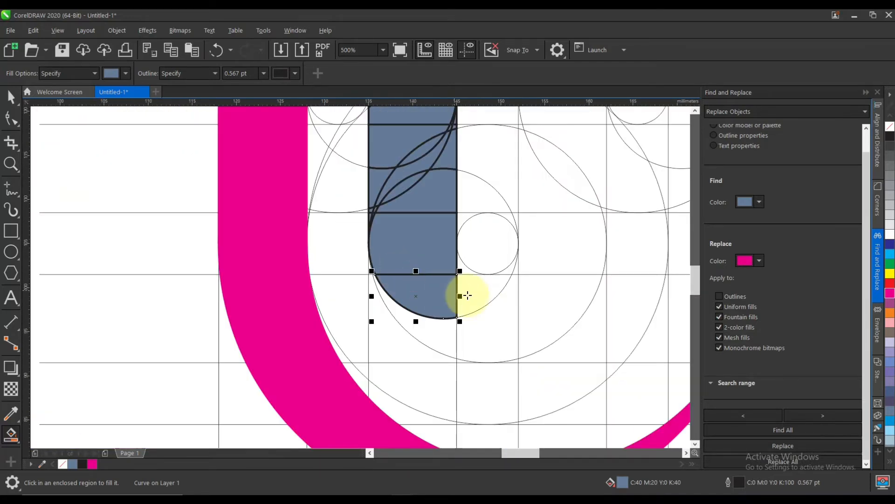
Smart-fill the region under the central small circle right of the fourth vertical line, plus the two slivers hugging the circle's lower edge.
left_click(493, 293)
left_click(462, 270)
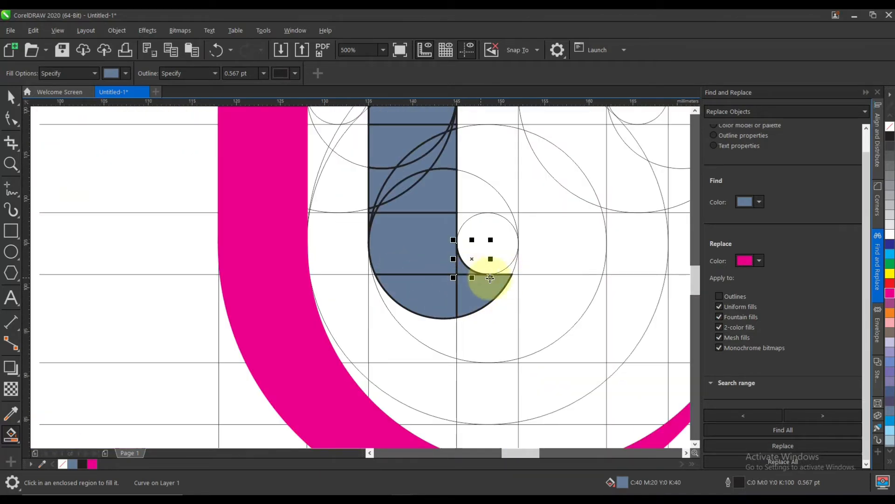
scroll(489, 274, "up", 2)
left_click(480, 270)
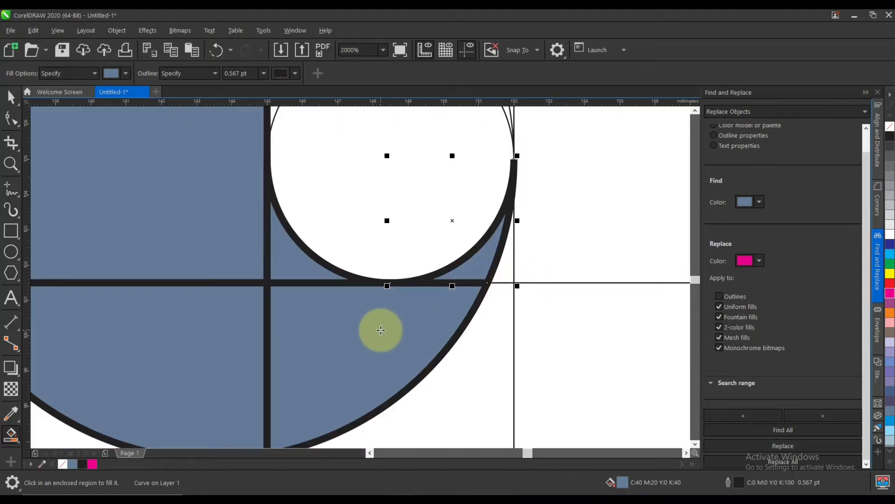
scroll(380, 329, "down", 3)
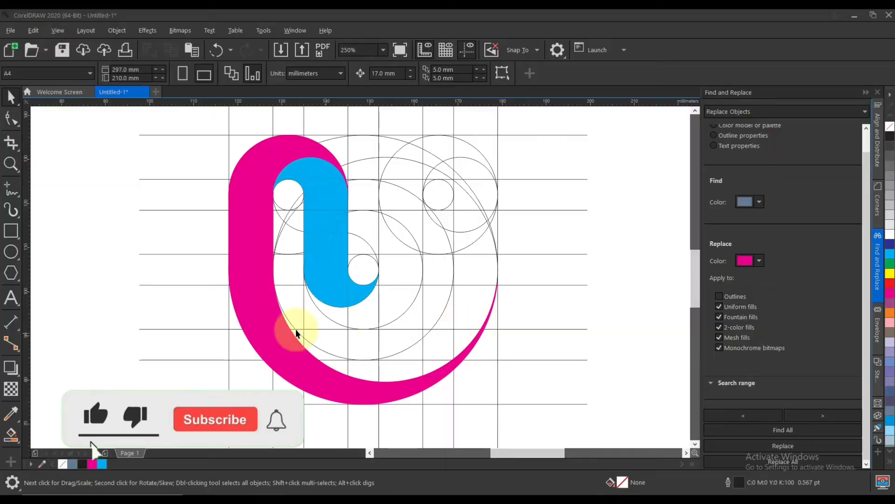
Smart-fill the crescent regions along the pink shape's inner edge up to the fifth vertical line, including slivers at the fourth vertical line.
left_click(11, 434)
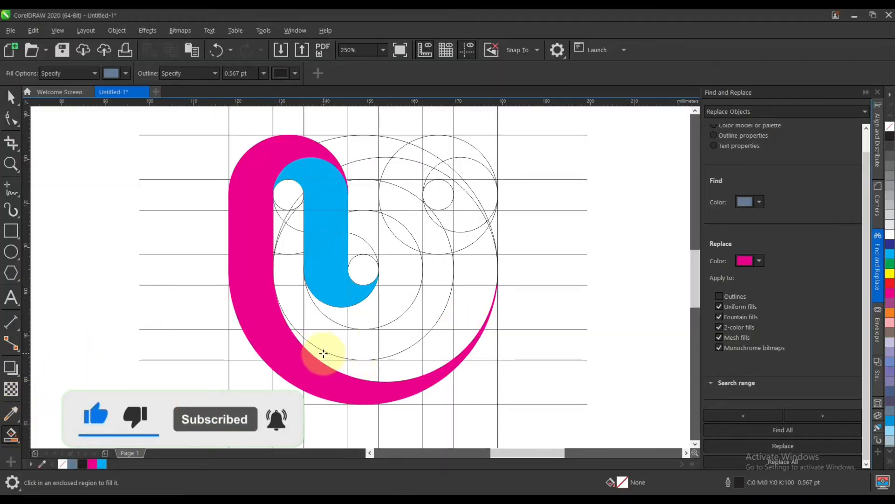
scroll(320, 351, "up", 3)
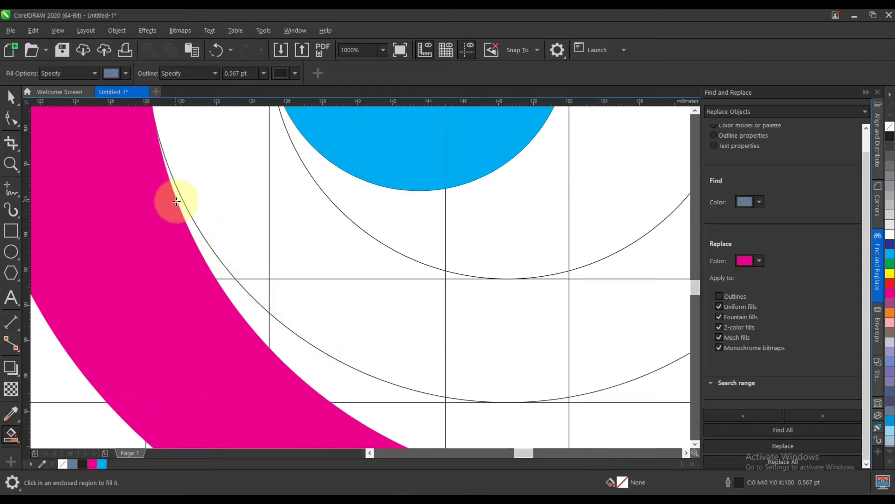
mouse_move(180, 204)
left_mouse_down()
mouse_move(222, 293)
mouse_move(333, 387)
mouse_move(383, 419)
mouse_move(394, 404)
mouse_move(476, 419)
left_mouse_up()
left_click(475, 420)
scroll(467, 415, "up", 3)
left_click(341, 302)
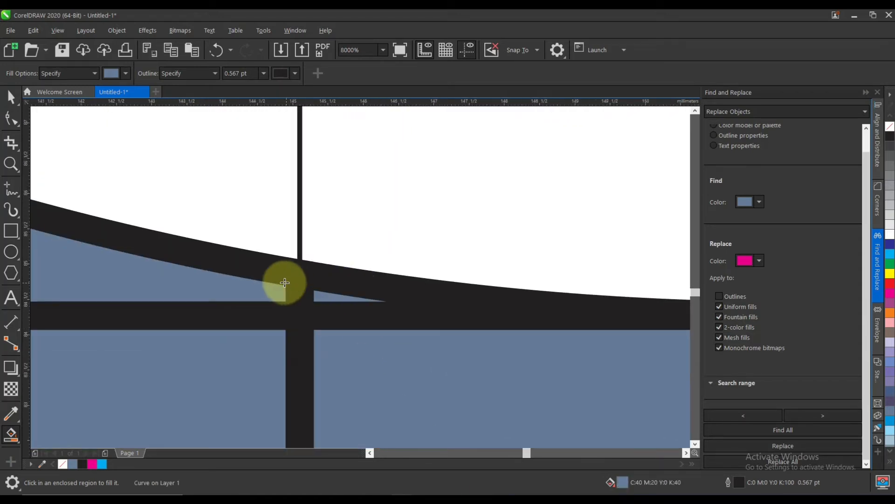
Smart-fill the crescent's bottom regions and the thin sliver near the fifth vertical line, continuing toward the seventh vertical line.
scroll(284, 283, "down", 3)
left_click(418, 334)
scroll(398, 281, "up", 3)
left_click(393, 286)
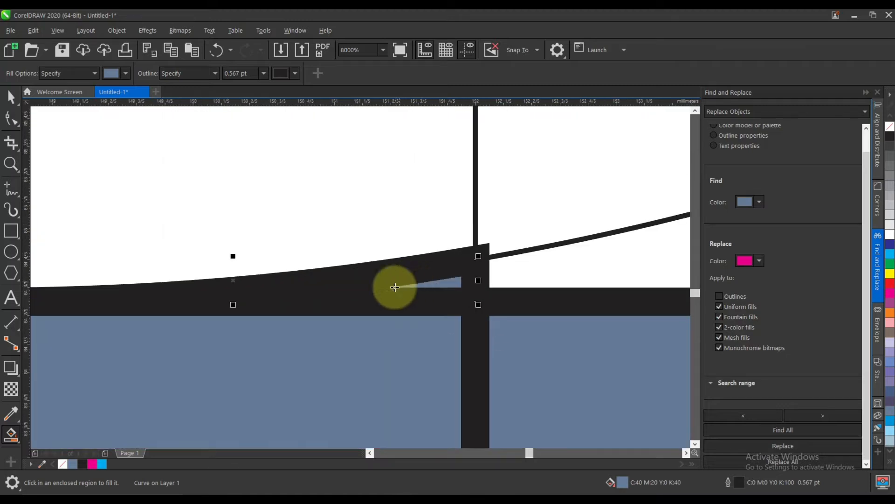
scroll(394, 286, "down", 3)
left_click(468, 292)
scroll(469, 292, "down", 4)
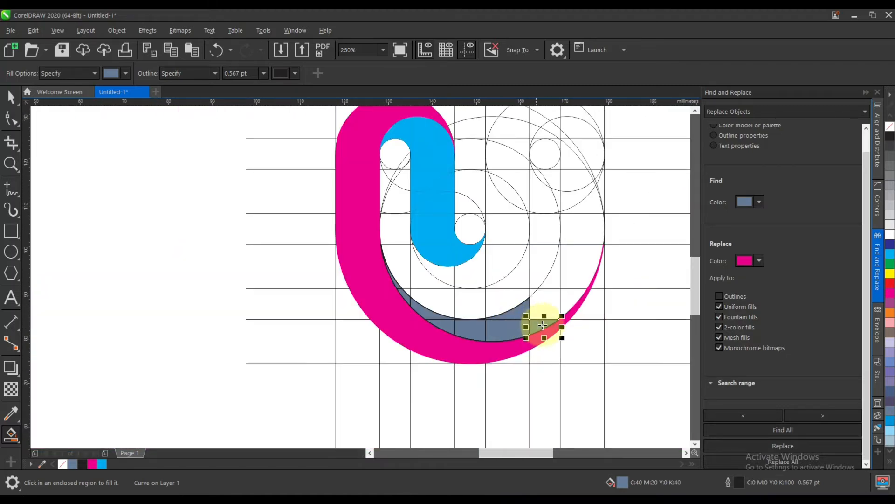
Smart-fill the remaining crescent regions right of the sixth vertical line, up to the fifth horizontal line.
scroll(553, 314, "up", 1)
left_click(541, 304)
left_click(556, 251)
left_click(589, 274)
left_click(592, 248)
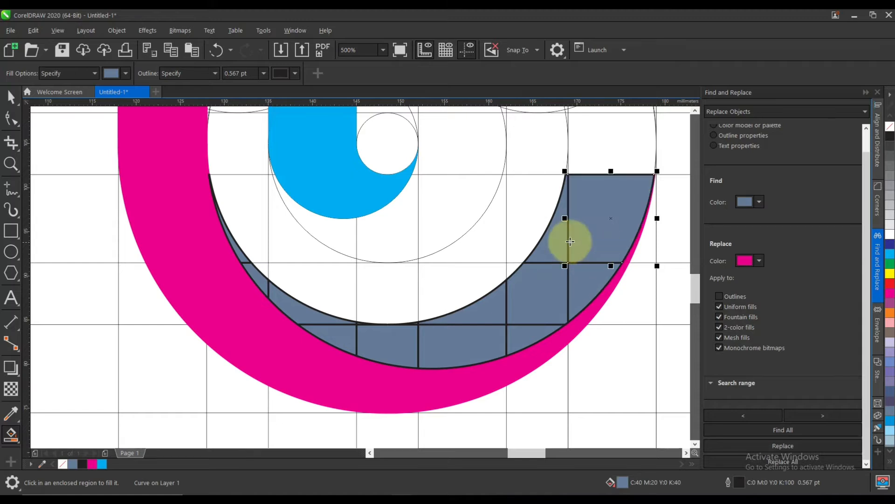
Smart-fill the region between the fifth and fourth horizontal lines right of the seventh vertical line, plus the sliver just left of it.
scroll(539, 226, "down", 1)
scroll(533, 211, "up", 3)
left_click(405, 244)
scroll(313, 257, "up", 2)
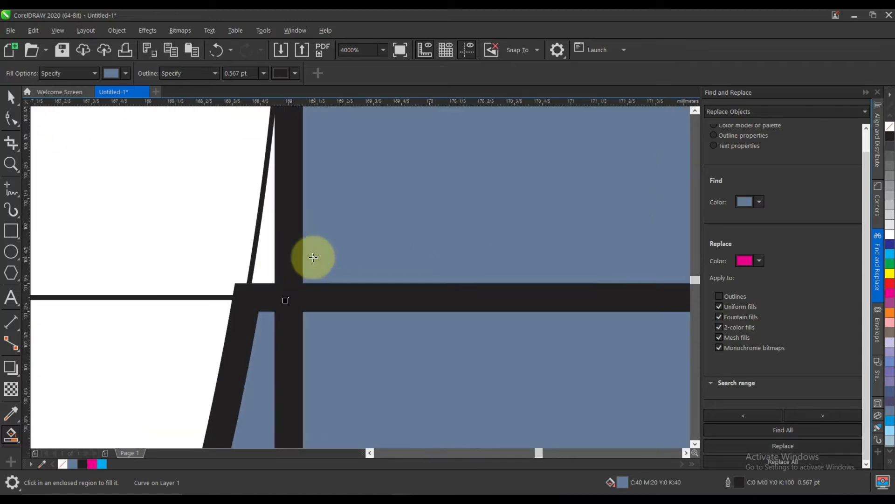
scroll(313, 257, "down", 3)
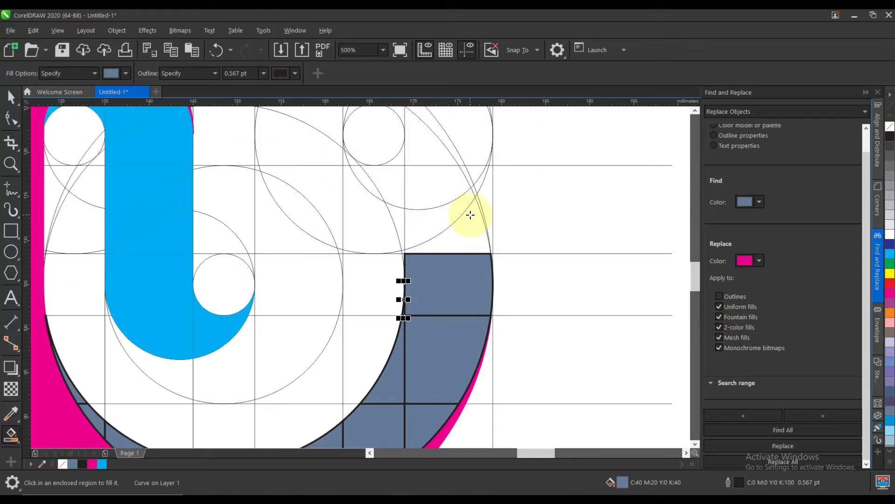
Smart-fill the curved regions between the fourth and third horizontal lines, from the seventh to the eighth vertical line.
scroll(480, 240, "up", 4)
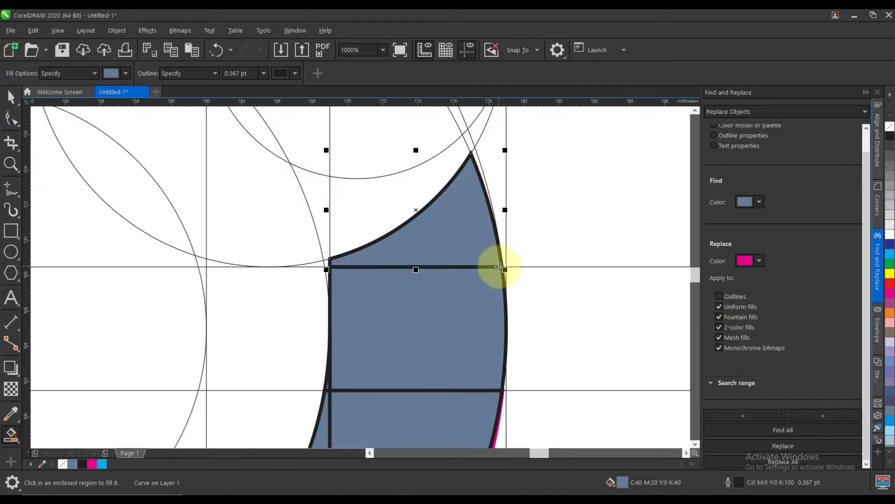
scroll(496, 211, "down", 4)
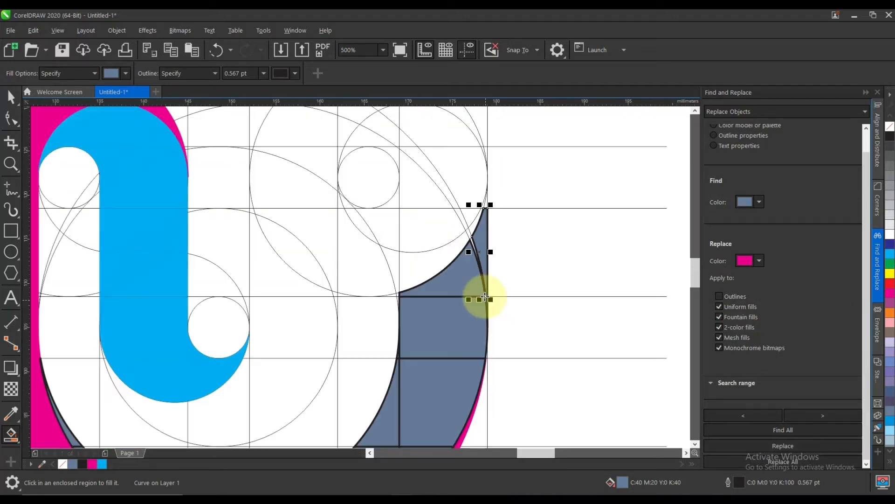
scroll(433, 254, "up", 1)
left_click(420, 276)
scroll(505, 228, "up", 2)
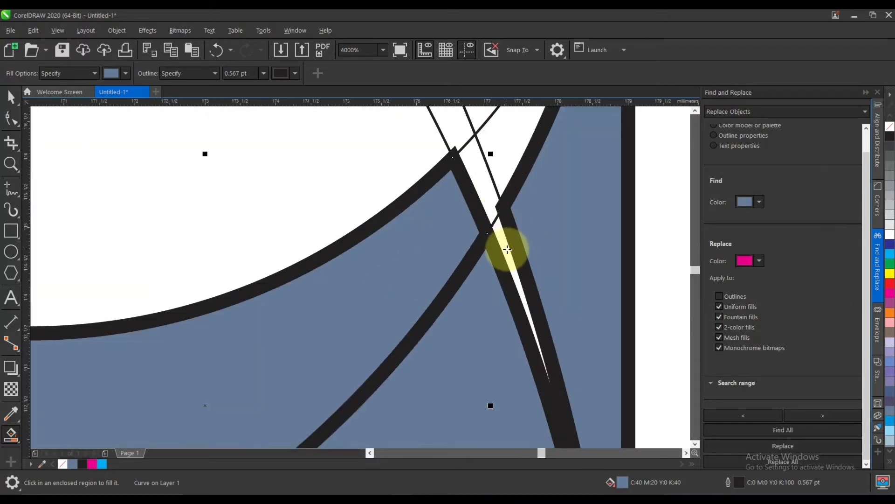
scroll(405, 233, "down", 2)
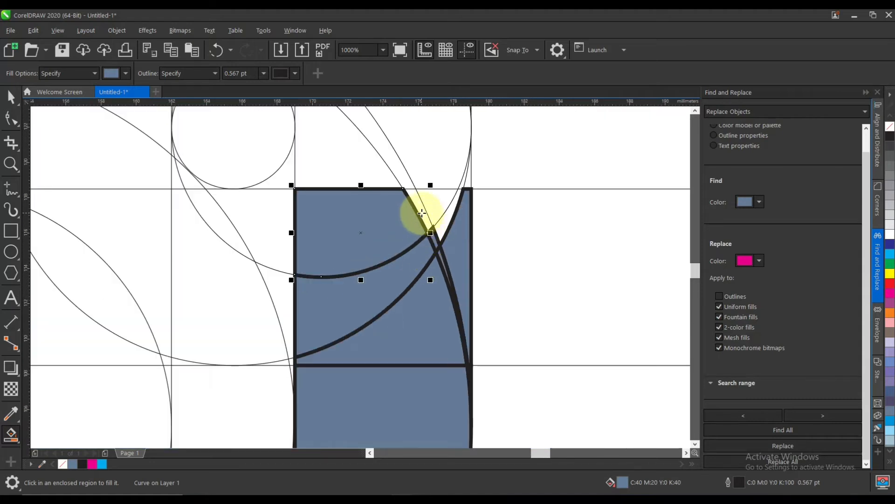
Smart-fill the slivers around the third horizontal line and the regions up to the second horizontal line, between the seventh and eighth vertical lines.
scroll(425, 210, "up", 1)
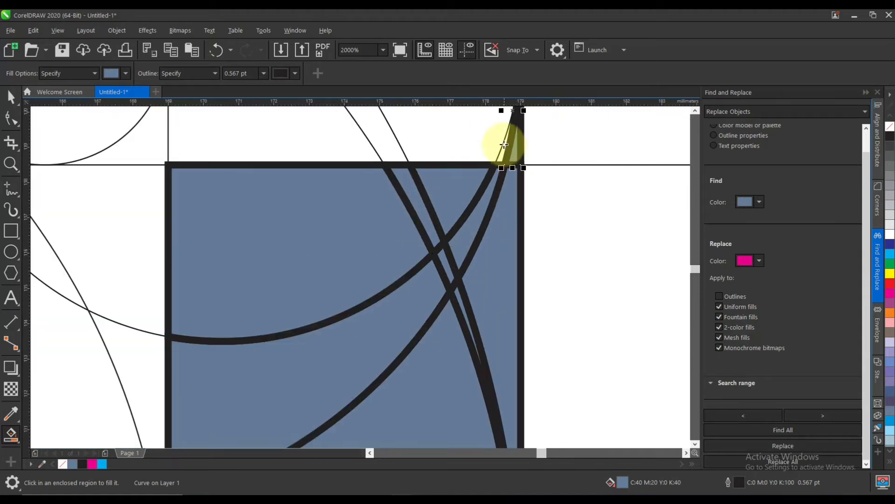
scroll(504, 144, "up", 2)
scroll(480, 220, "down", 3)
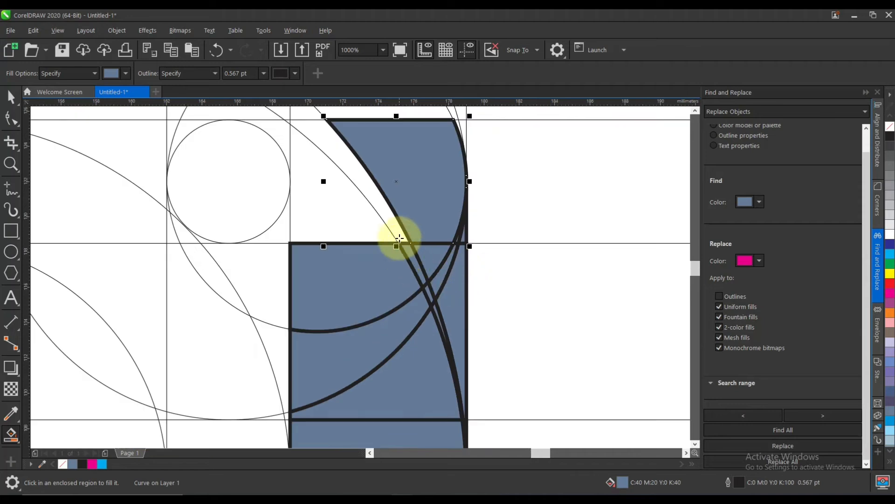
scroll(422, 306, "down", 1)
scroll(390, 200, "up", 1)
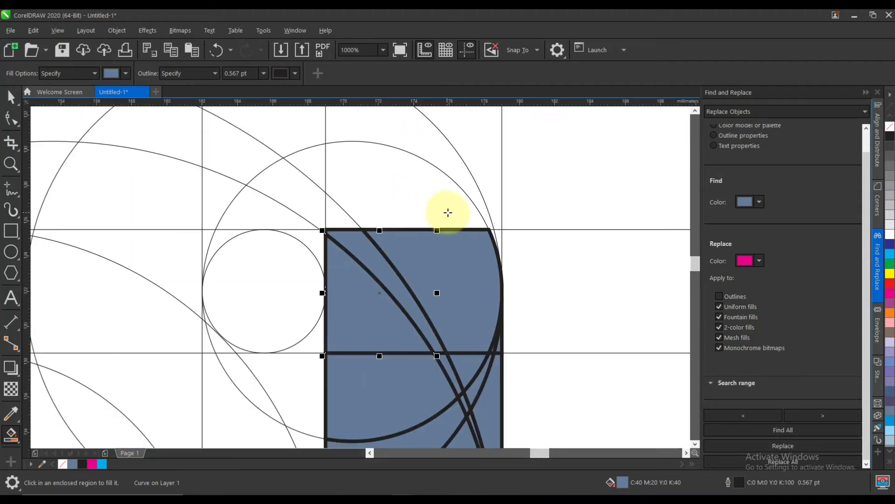
Smart-fill the thin sliver between the circles below the second horizontal line near the eighth vertical line, undoing the fill outside the outer circle.
scroll(490, 240, "up", 2)
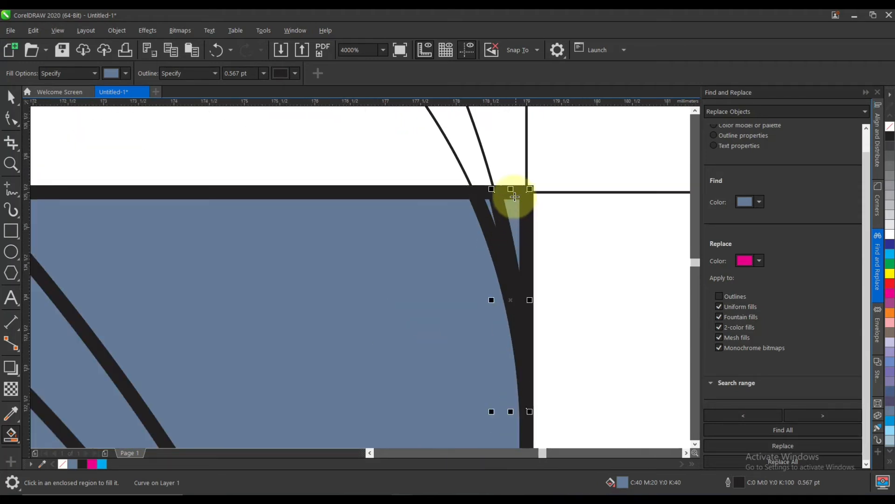
scroll(513, 180, "down", 3)
scroll(500, 124, "down", 1)
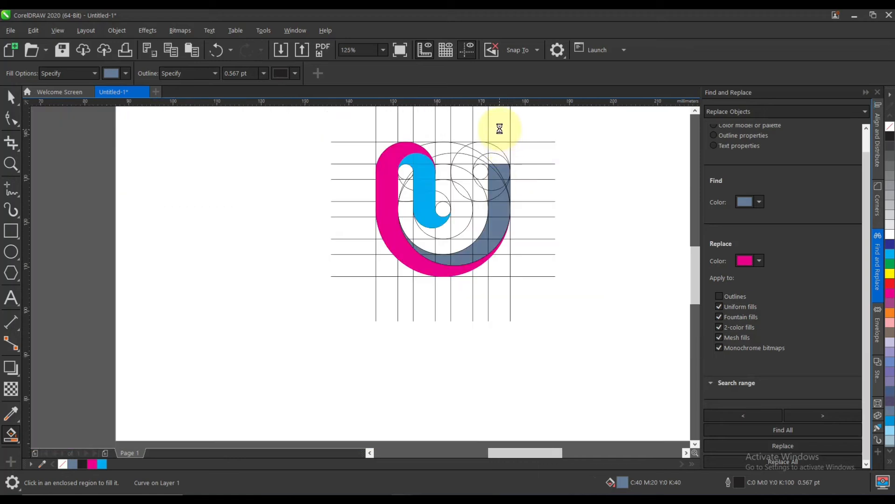
scroll(499, 124, "up", 3)
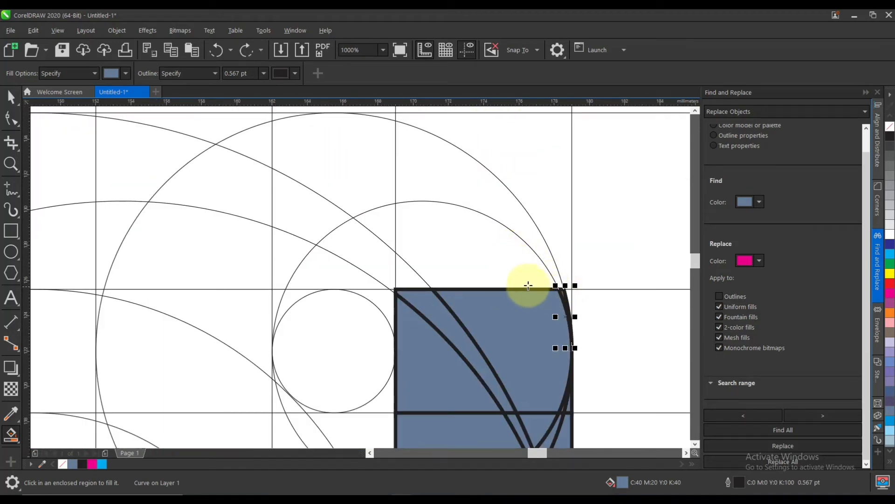
Smart-fill the regions inside the top arc of the upper-right large circle, above the second horizontal line and leftward past the sixth vertical line.
left_click(532, 279)
left_click(537, 251)
left_click(376, 199)
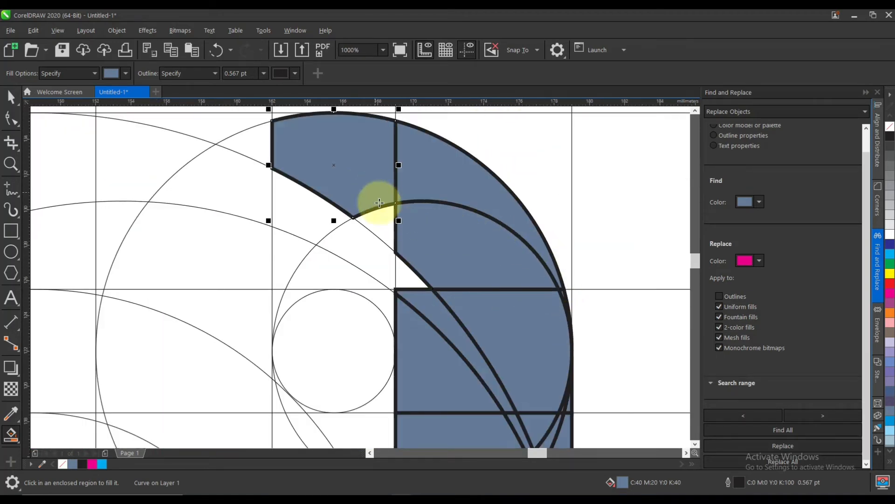
left_click(320, 206)
left_click(256, 154)
left_click(231, 172)
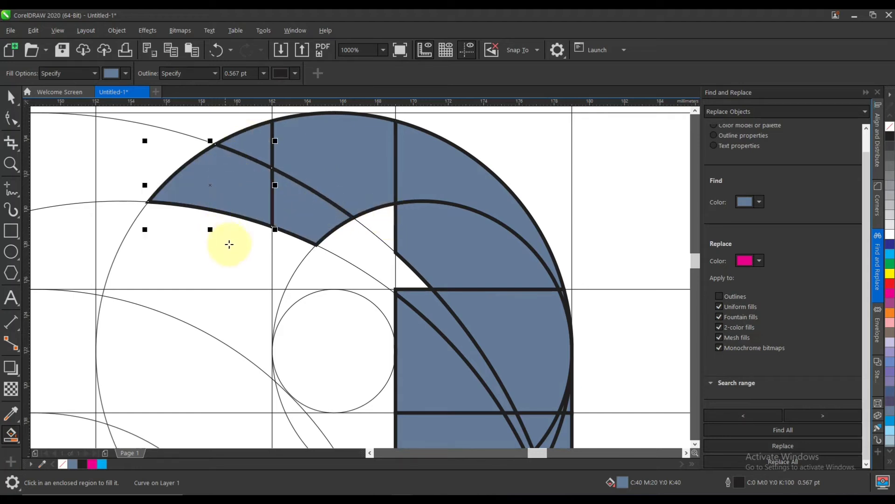
scroll(239, 256, "down", 2)
scroll(238, 256, "down", 1)
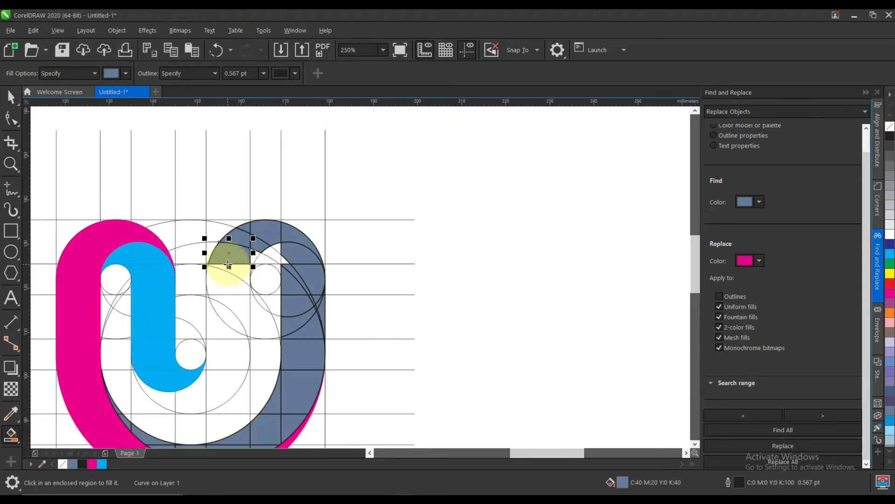
scroll(228, 264, "up", 1)
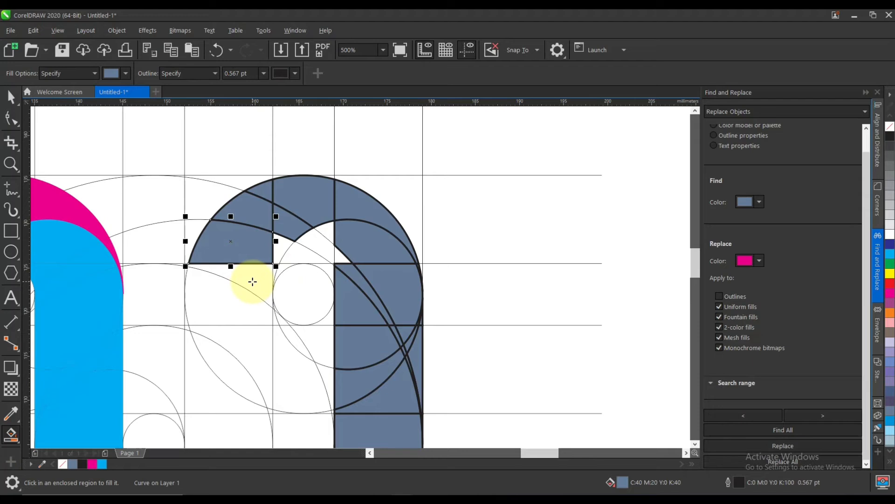
key("ctrl+z")
Smart-fill the small triangular gaps on both sides of the seventh vertical line, just above the second horizontal line.
left_click(312, 245)
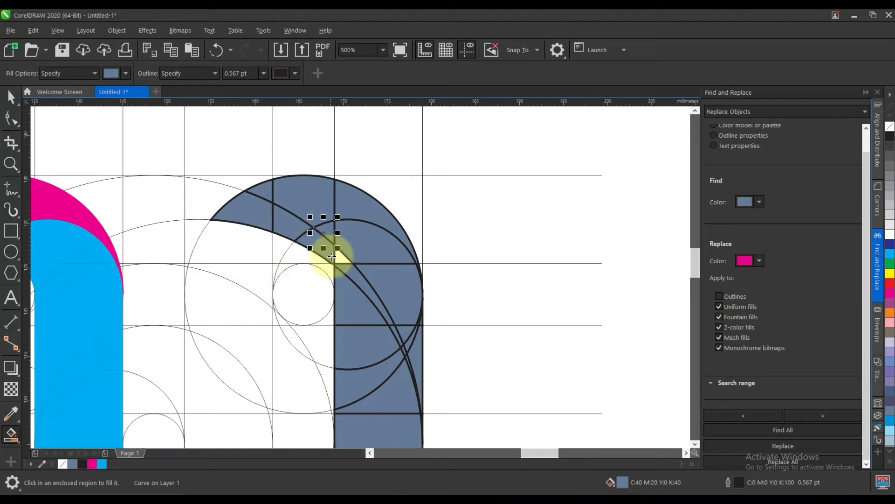
scroll(299, 285, "down", 1)
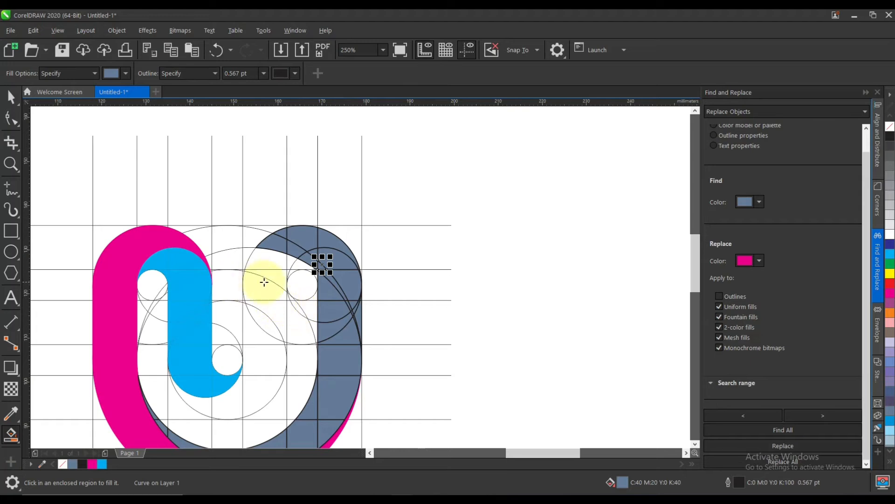
scroll(295, 276, "up", 2)
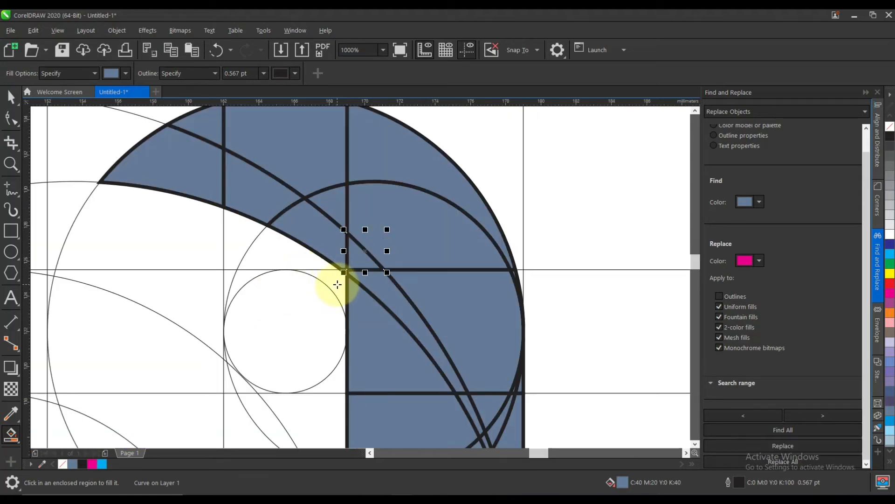
Smart-fill the regions around the top of the upper-right small circle, right of the sixth vertical line, and undo the excess fill.
left_click(310, 254)
left_click(244, 234)
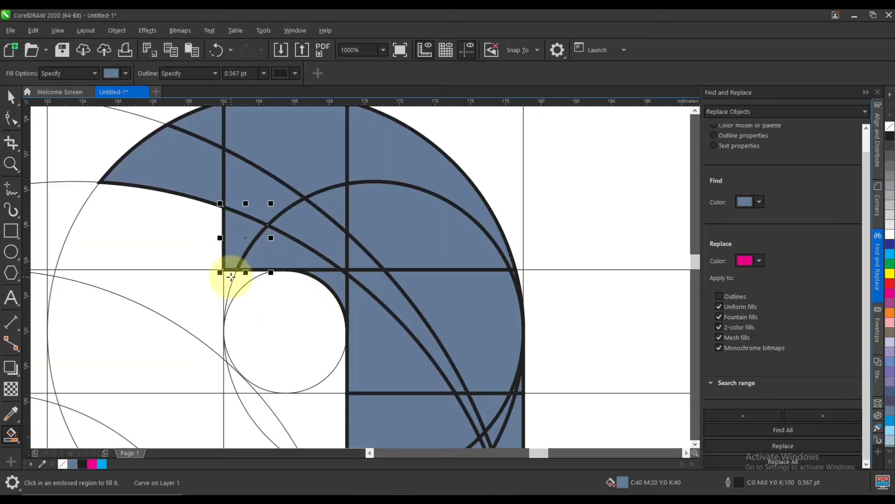
key("ctrl+z")
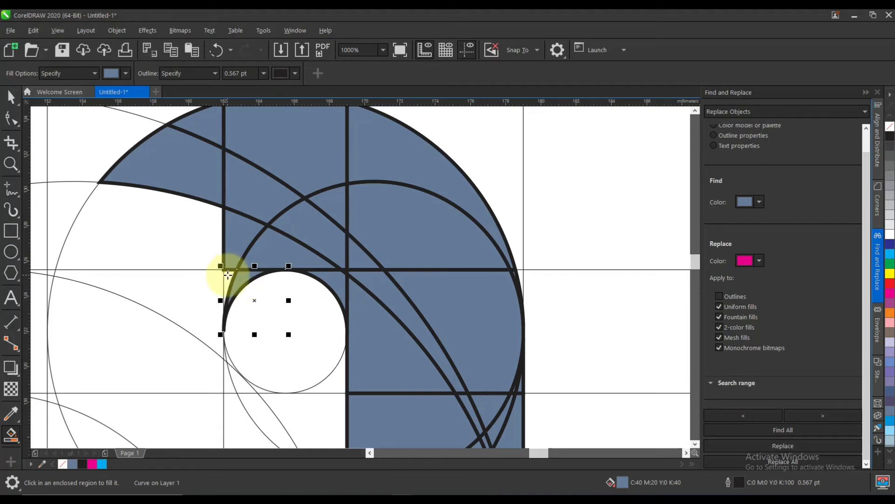
scroll(201, 276, "down", 1)
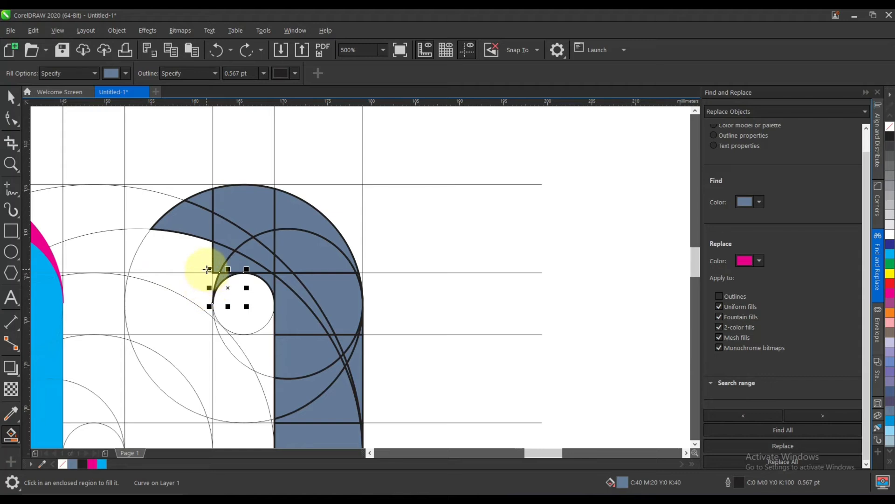
Undo the large-circle arc fills and smart-fill the smaller arc's regions between the sixth and seventh vertical lines, down around the small circle.
scroll(333, 289, "down", 1)
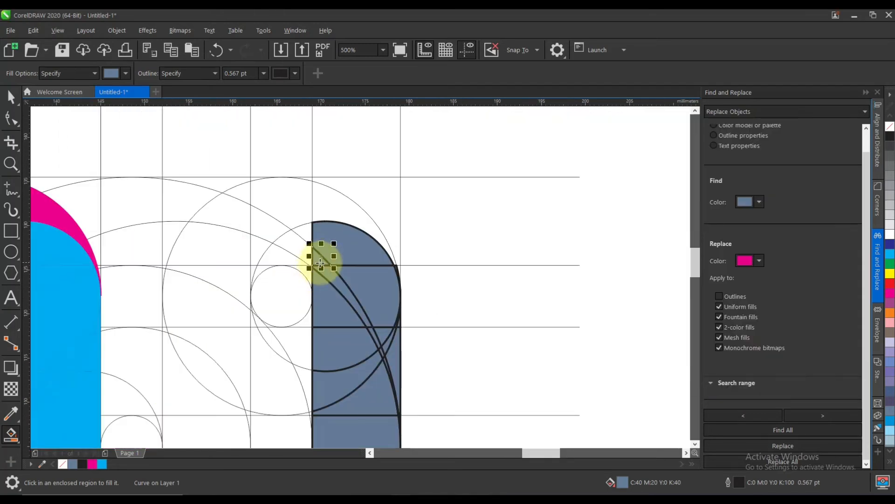
scroll(302, 253, "up", 1)
left_click(312, 217)
left_click(294, 229)
left_click(253, 254)
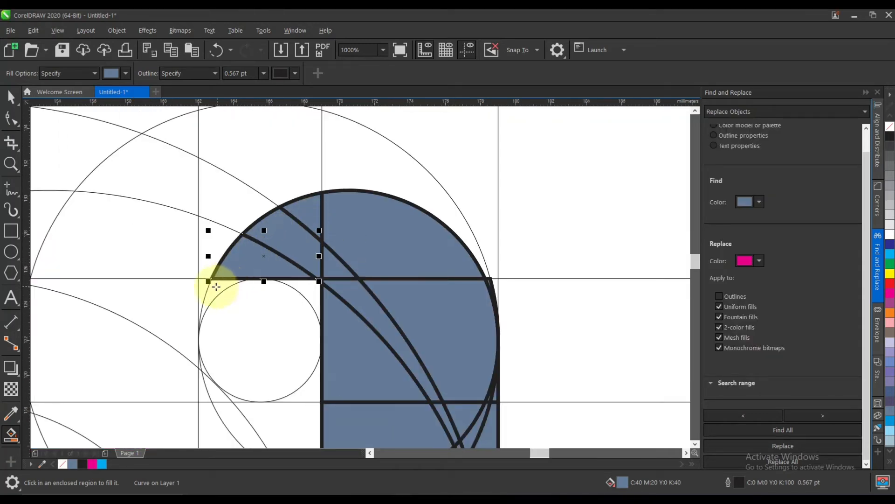
left_click(216, 286)
left_click(317, 293)
Delete the stray sliver fill outside the smaller arc, at the second horizontal line beside the eighth vertical line.
scroll(347, 297, "down", 2)
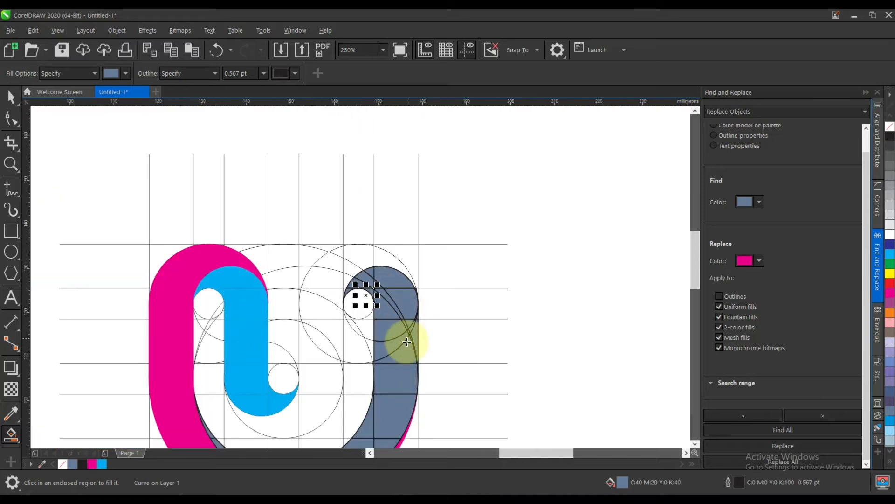
scroll(392, 317, "up", 2)
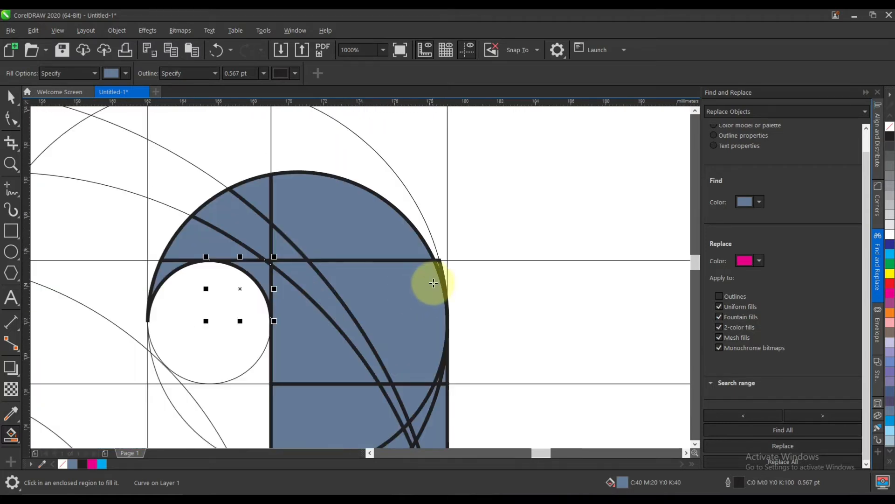
scroll(434, 283, "up", 2)
left_click(10, 97)
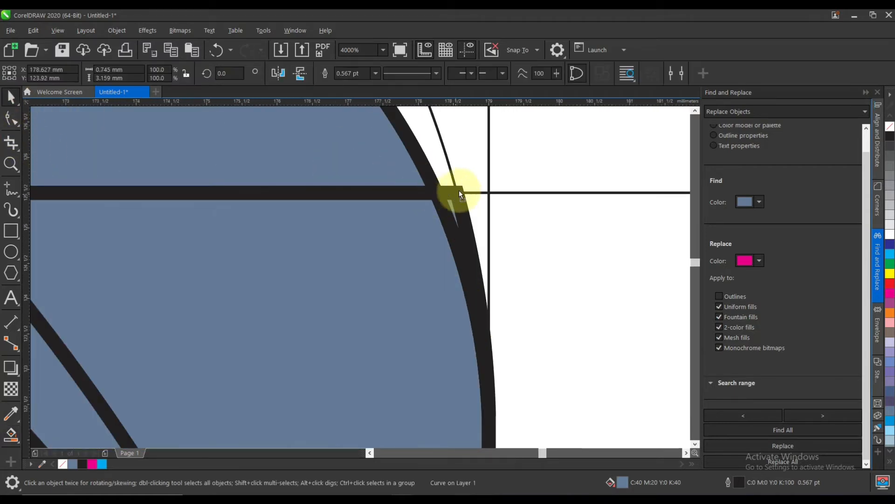
left_click_drag(459, 190, 467, 177)
key("Delete")
scroll(460, 284, "down", 3)
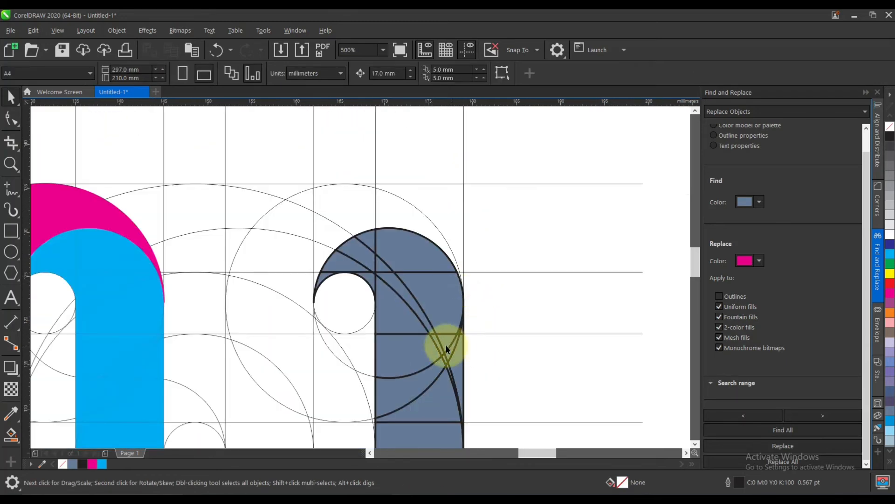
Find all blue-grey regions, group them, and recolour the group green (C100 M0 Y100 K0) with no outline.
scroll(377, 269, "down", 1)
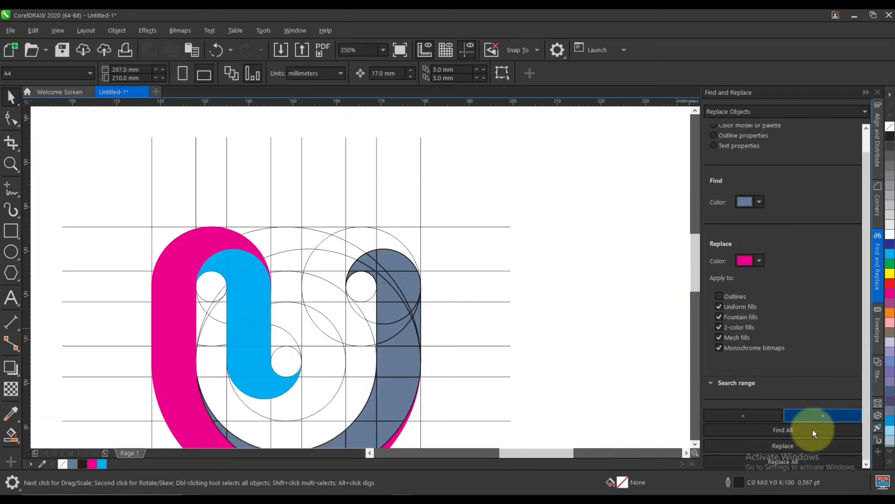
left_click(794, 426)
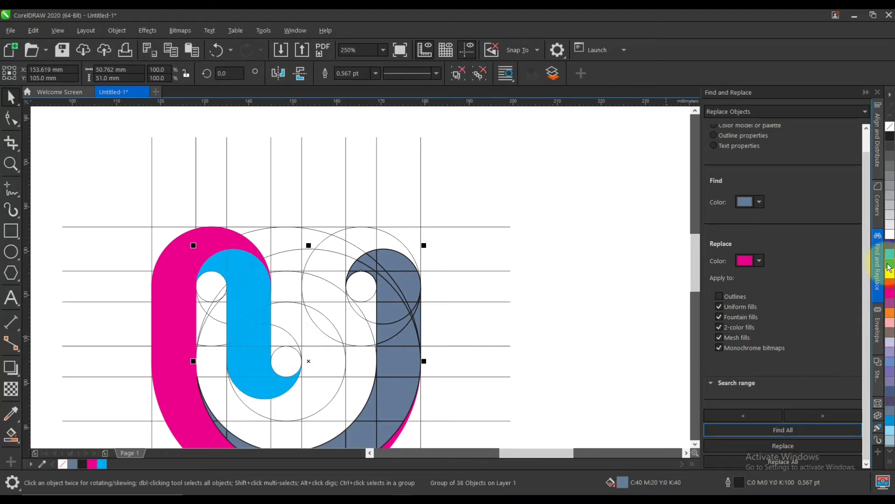
right_click(890, 128)
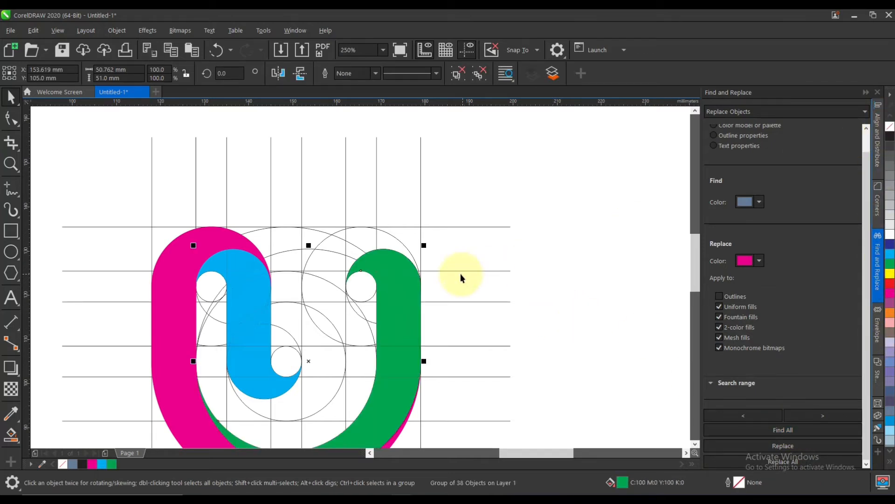
scroll(460, 273, "down", 1)
scroll(400, 289, "up", 1)
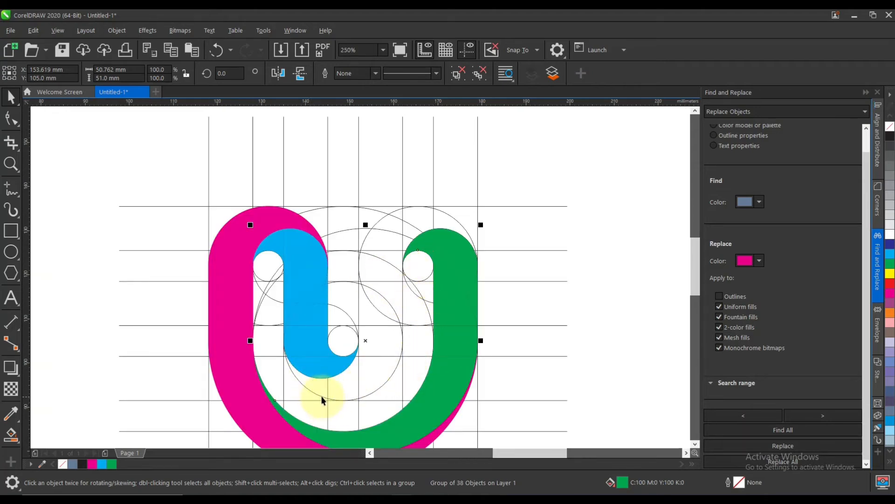
Smart-fill the regions and thin slivers of the bend beneath the cyan shape, across to the sixth vertical line below the fifth horizontal line.
left_click(11, 435)
scroll(314, 386, "up", 1)
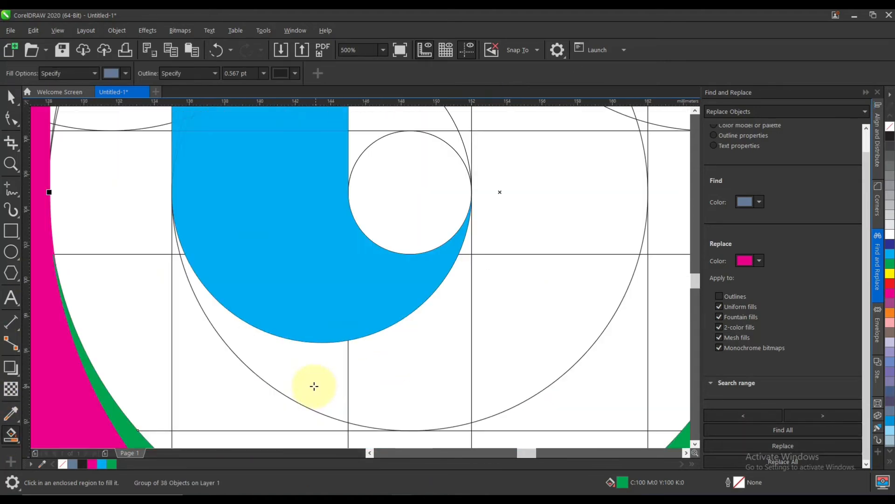
left_click(315, 386)
scroll(156, 225, "up", 3)
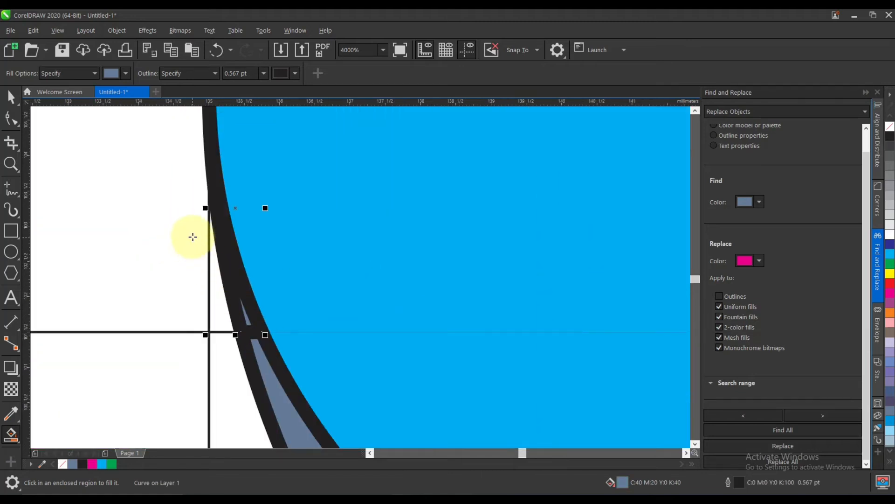
scroll(193, 237, "down", 2)
left_click(408, 387)
left_click(552, 367)
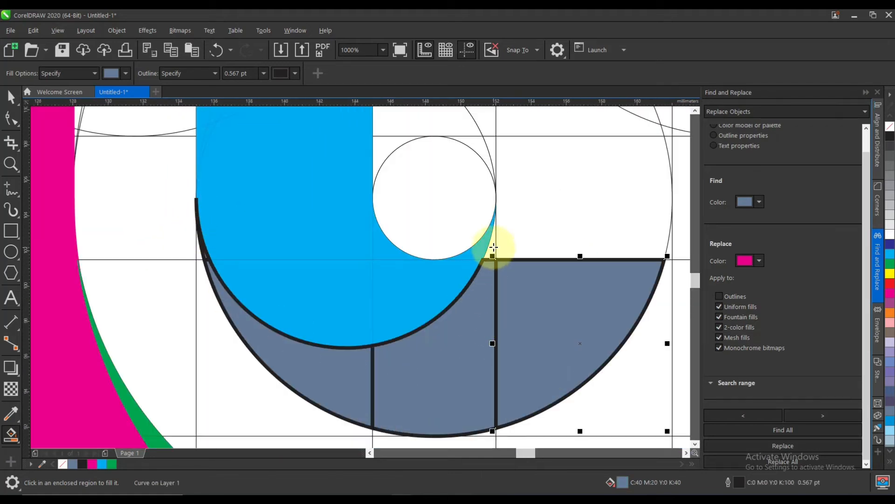
Smart-fill the sliver beside the cyan tip and the regions between the fifth and sixth vertical lines around the fourth horizontal line.
left_click(494, 248)
left_click(543, 248)
scroll(573, 261, "down", 1)
scroll(590, 183, "up", 1)
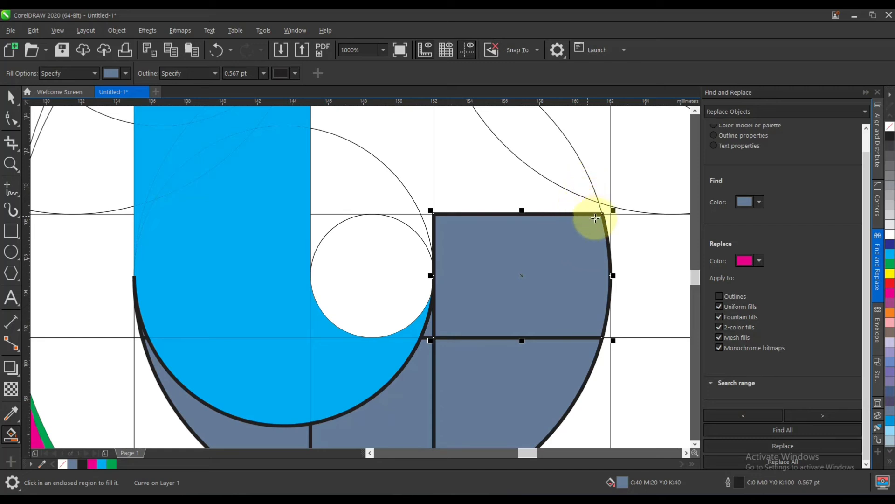
scroll(595, 218, "up", 1)
left_click(607, 221)
left_click(600, 200)
left_click(530, 190)
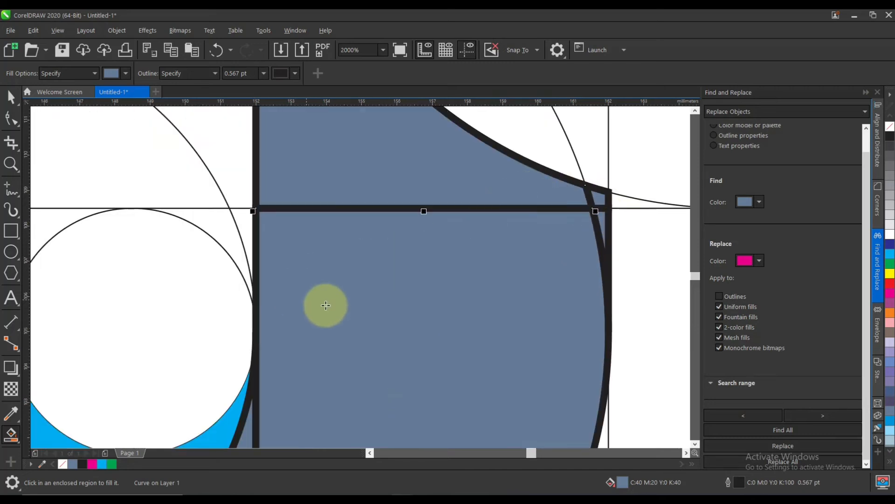
Smart-fill the lens, the area beside it and the section above the third horizontal line, between the fifth and sixth vertical lines.
scroll(326, 305, "down", 2)
scroll(400, 260, "up", 1)
left_click(409, 266)
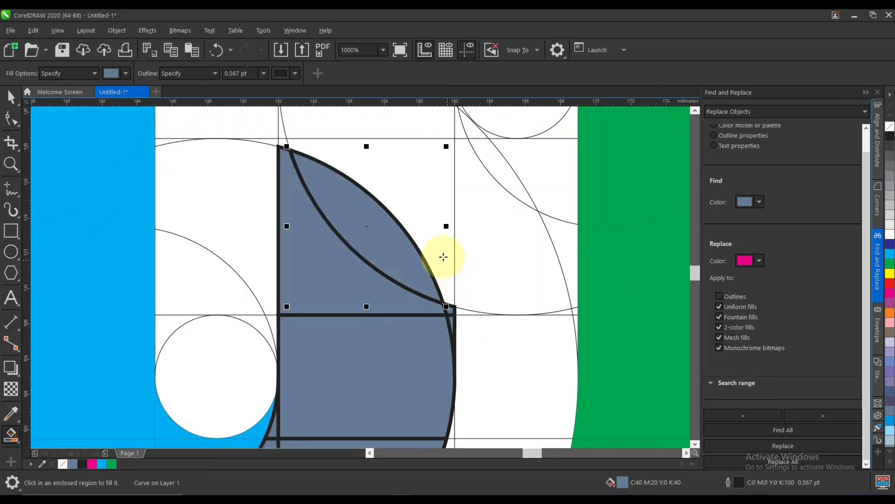
left_click(444, 257)
scroll(433, 294, "down", 1)
scroll(428, 152, "up", 1)
left_click(387, 252)
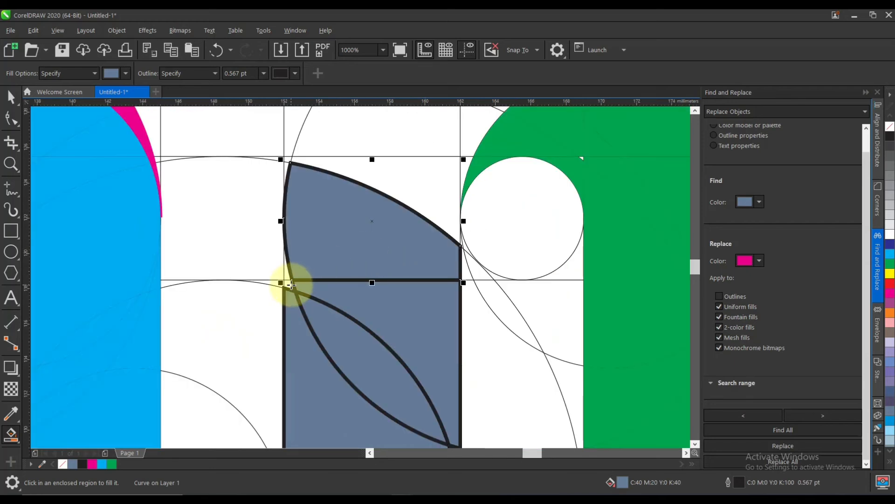
Smart-fill the slivers along the fifth vertical line and the region above the arc up to the second horizontal line.
left_click(290, 281)
scroll(290, 260, "up", 2)
scroll(331, 277, "down", 2)
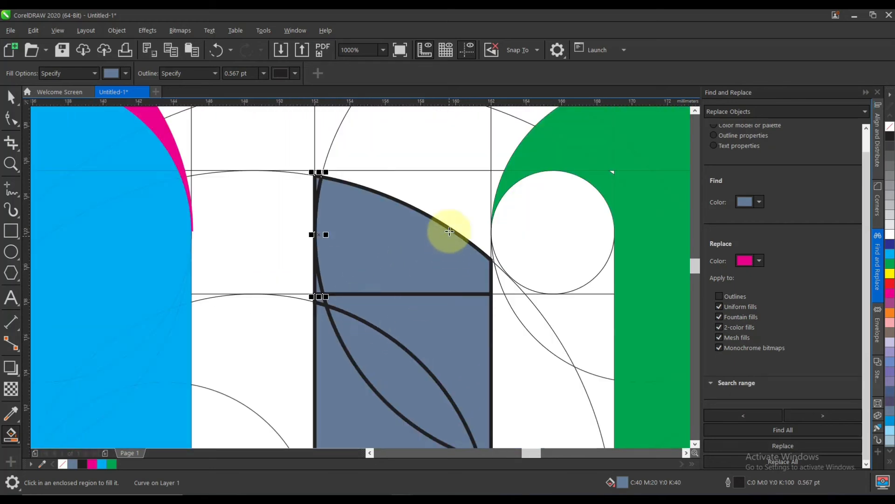
left_click(449, 231)
scroll(323, 174, "up", 3)
left_click(296, 198)
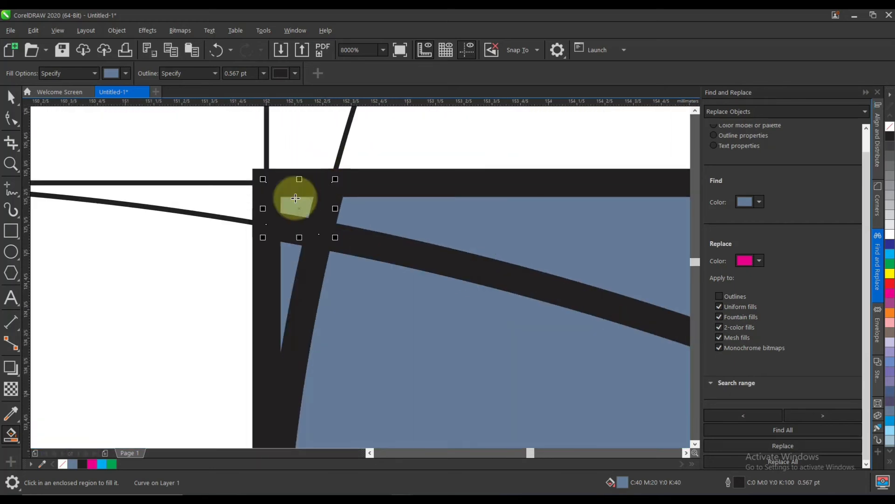
scroll(296, 198, "down", 5)
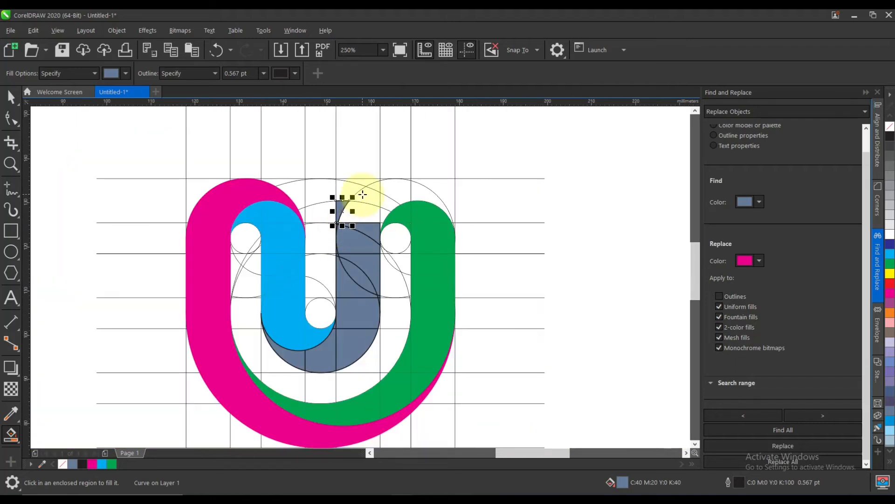
Undo the excess fills near the fifth vertical and second horizontal lines, and refill the region just beneath the second horizontal line.
scroll(366, 189, "up", 1)
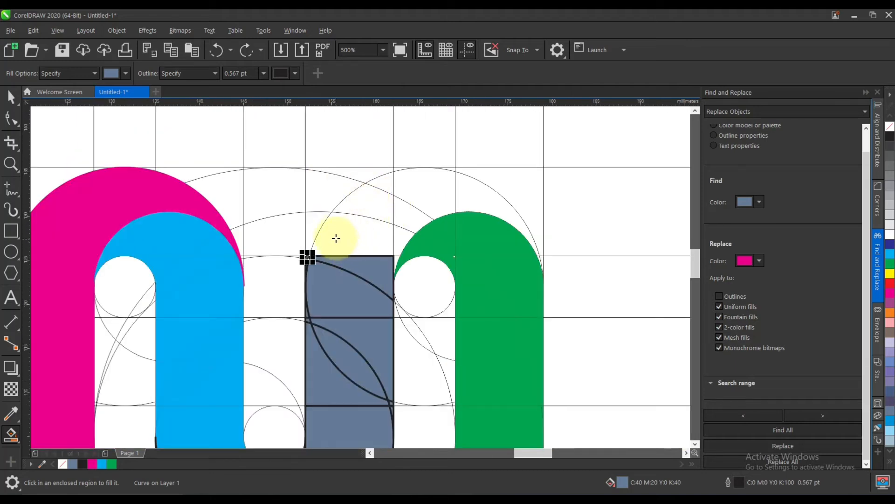
left_click(336, 238)
scroll(350, 240, "up", 1)
key("ctrl+z")
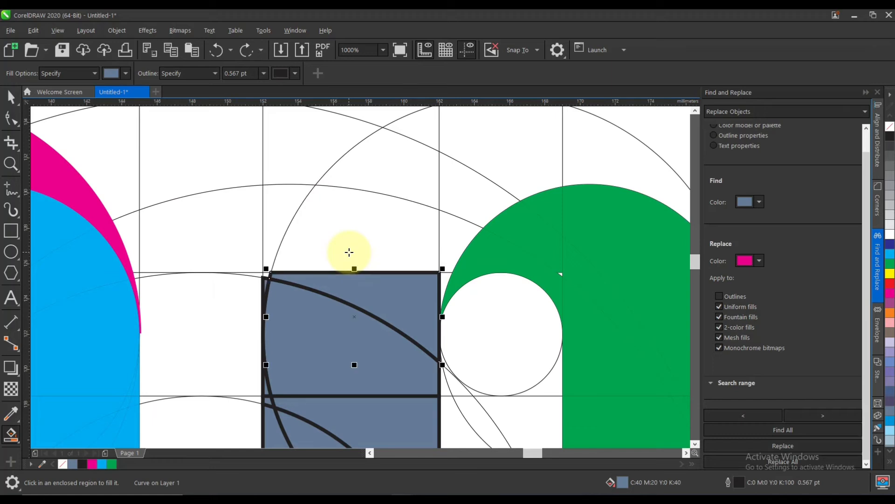
scroll(264, 395, "up", 3)
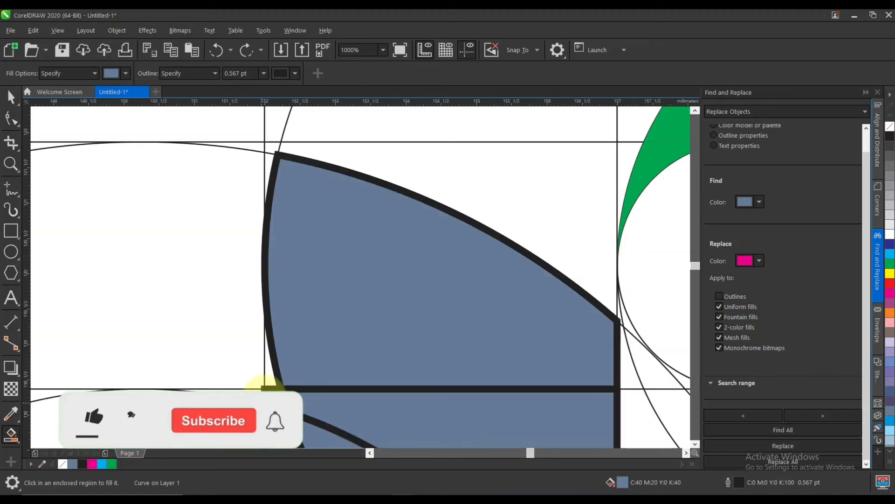
scroll(285, 330, "down", 3)
left_click(395, 256)
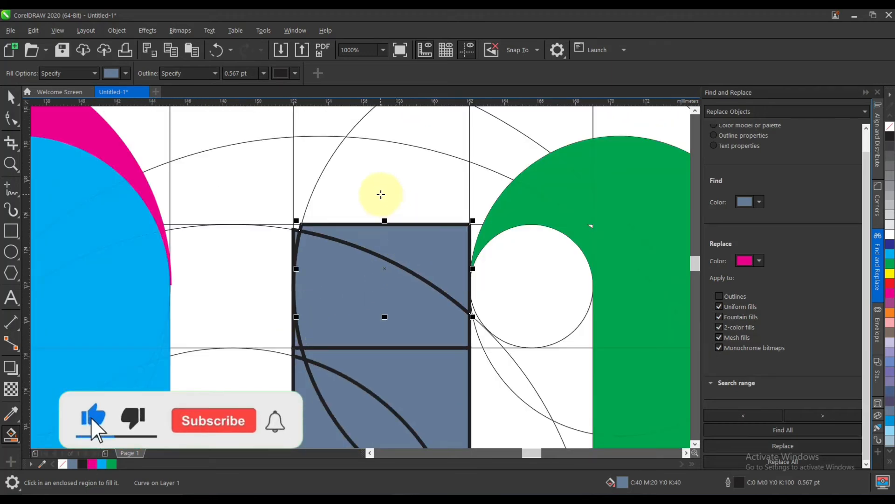
Smart-fill the large circle's regions above the second horizontal line up to the green arc, including the sliver right of the sixth vertical line.
left_click(381, 194)
left_click(483, 204)
scroll(477, 226, "up", 3)
left_click(463, 253)
scroll(369, 305, "down", 3)
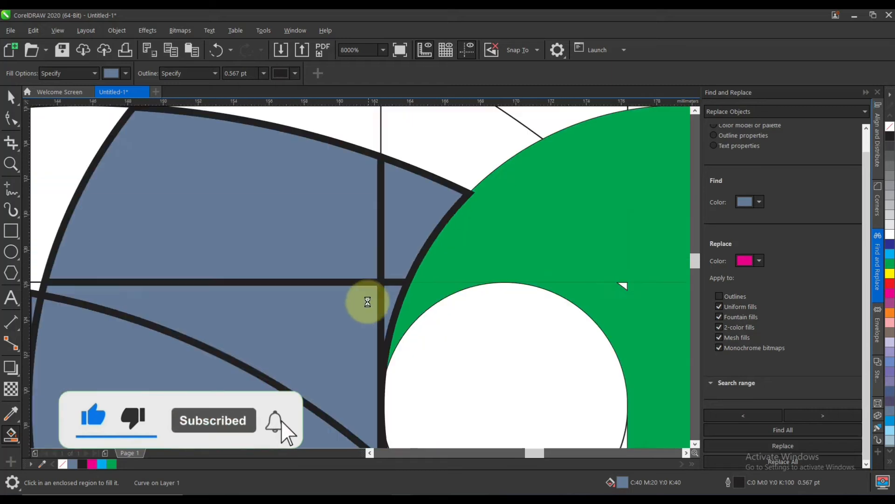
left_click(405, 227)
left_click(357, 201)
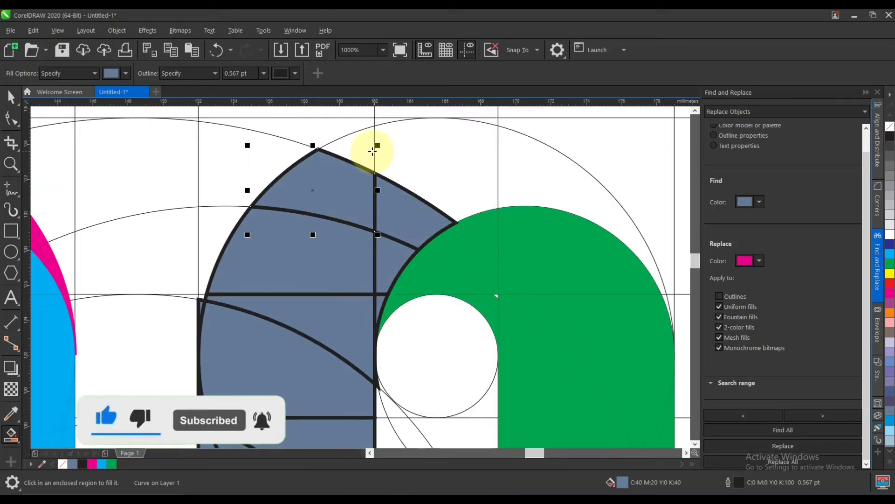
Smart-fill the remaining regions of the large circle's top arc over the green shape, ending with the sliver near the eighth vertical line.
left_click(370, 149)
left_click(414, 154)
left_click(530, 184)
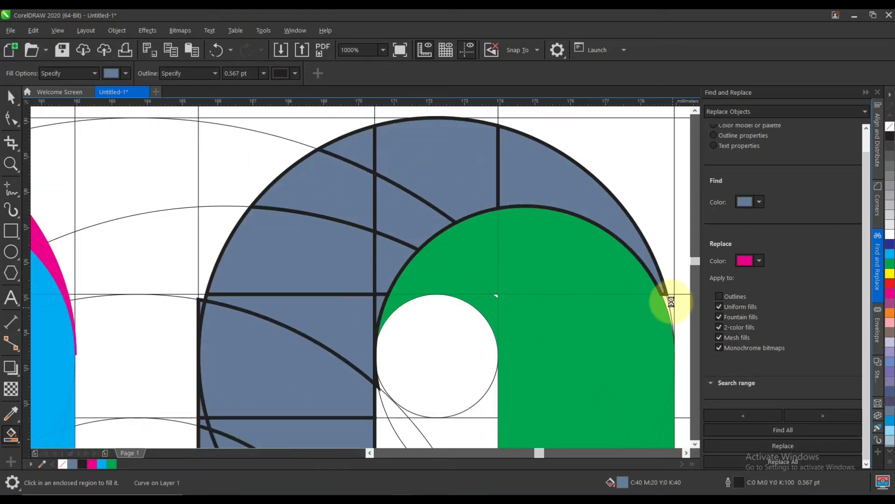
scroll(672, 303, "up", 3)
left_click(629, 279)
scroll(434, 238, "down", 3)
scroll(515, 336, "down", 2)
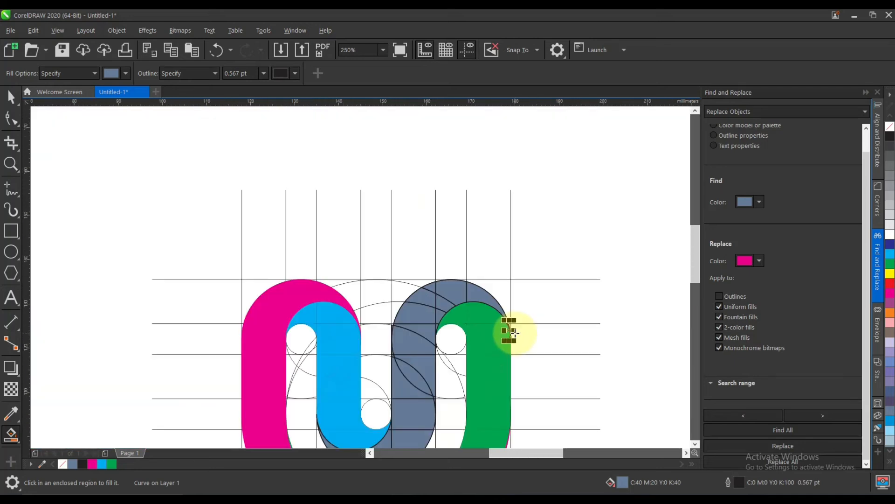
scroll(521, 356, "up", 4)
scroll(539, 315, "down", 4)
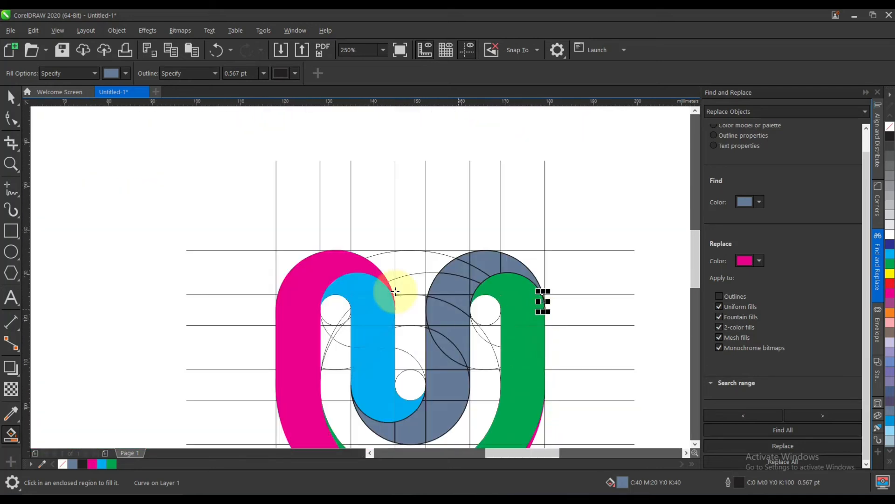
Find all remaining blue-grey regions, group them, and fill the group with dark blue (C100 M100 Y0 K0).
left_click(13, 101)
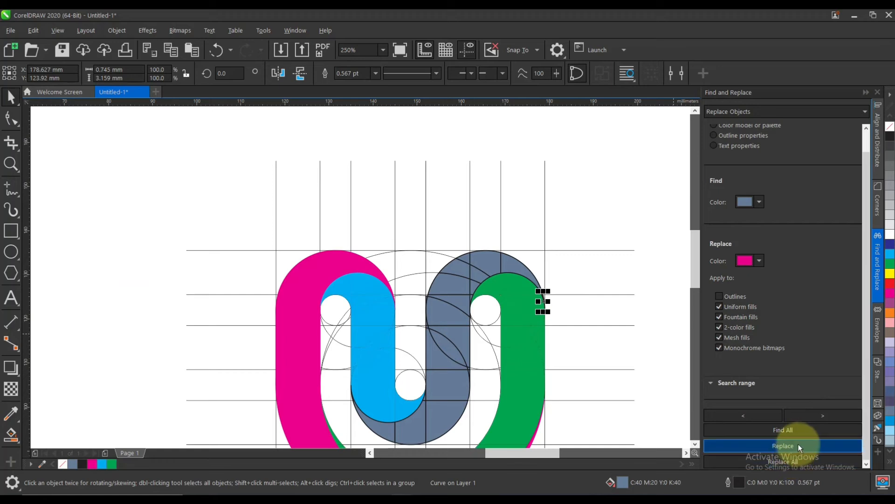
left_click(803, 430)
key("ctrl+g")
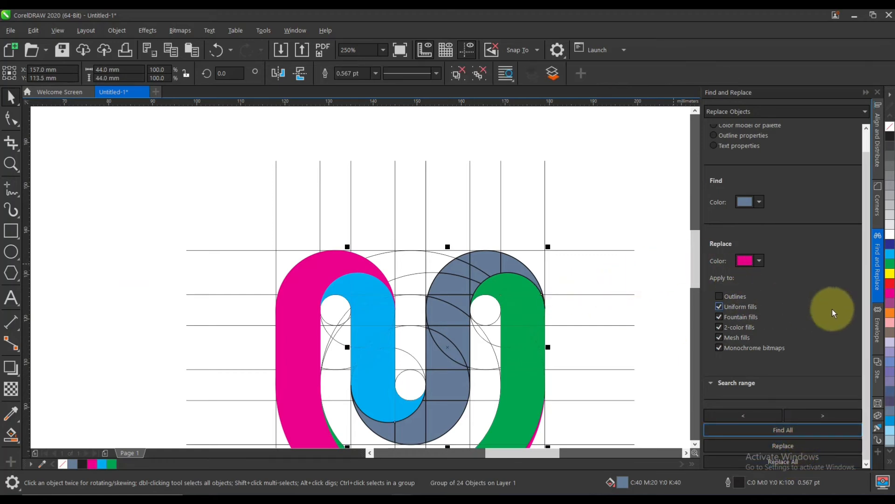
left_click(890, 250)
scroll(420, 248, "down", 1)
scroll(515, 252, "up", 1)
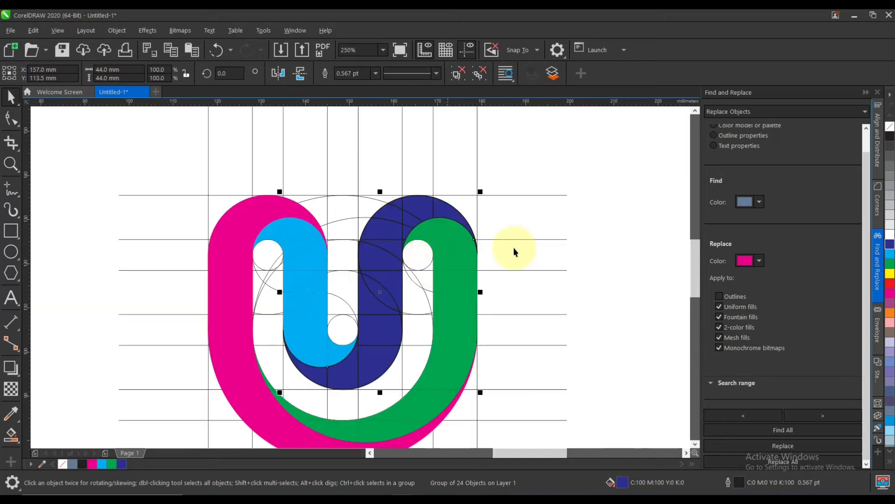
Remove the dark blue group's outline and delete the construction lines and circles around the logo.
scroll(499, 290, "down", 1)
scroll(480, 335, "down", 1)
left_click(493, 340)
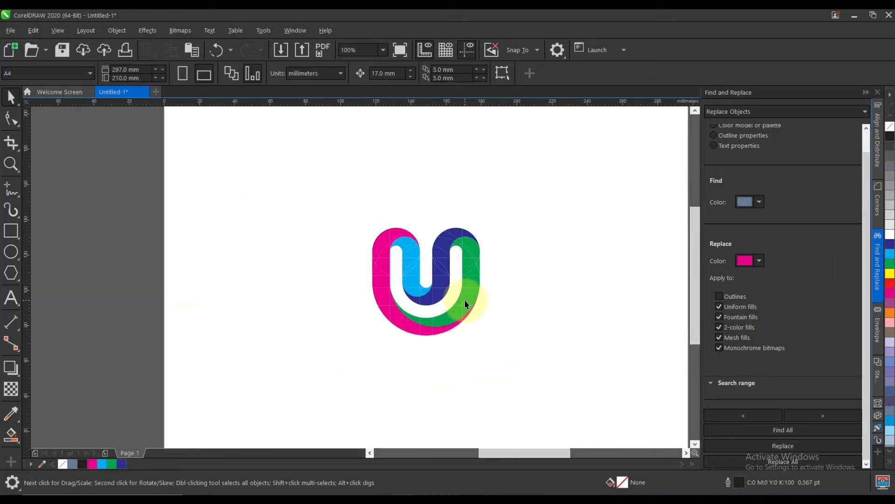
Ungroup the cyan part and weld its pieces into one shape.
scroll(467, 307, "up", 1)
left_click(356, 226)
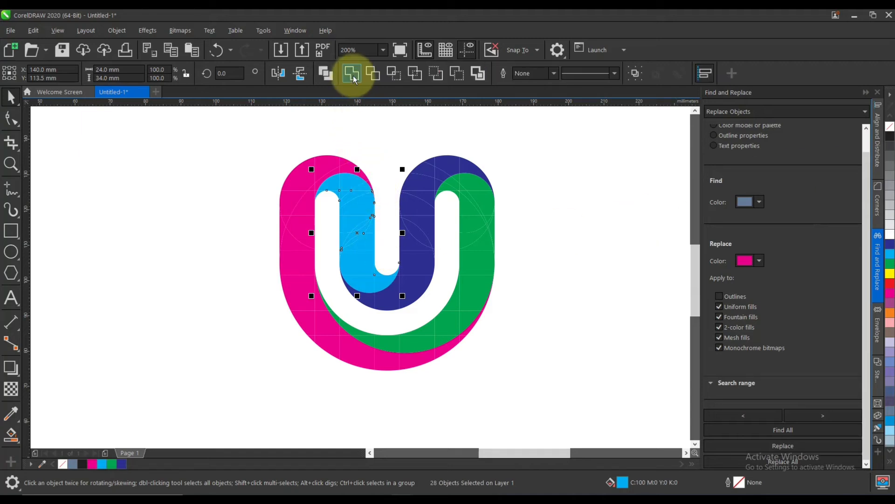
key("Escape")
scroll(350, 260, "up", 2)
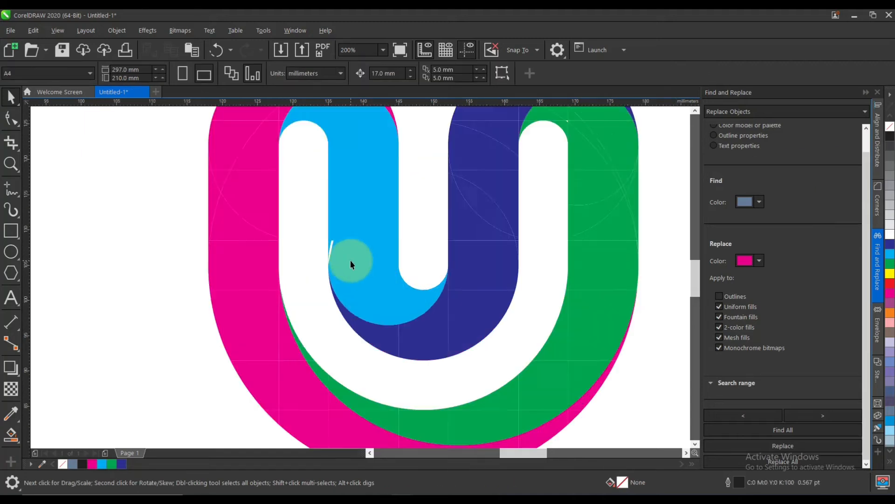
Undo the last change to the cyan part and weld the two cyan pieces beside the lower edge of its stem.
key("ctrl+z")
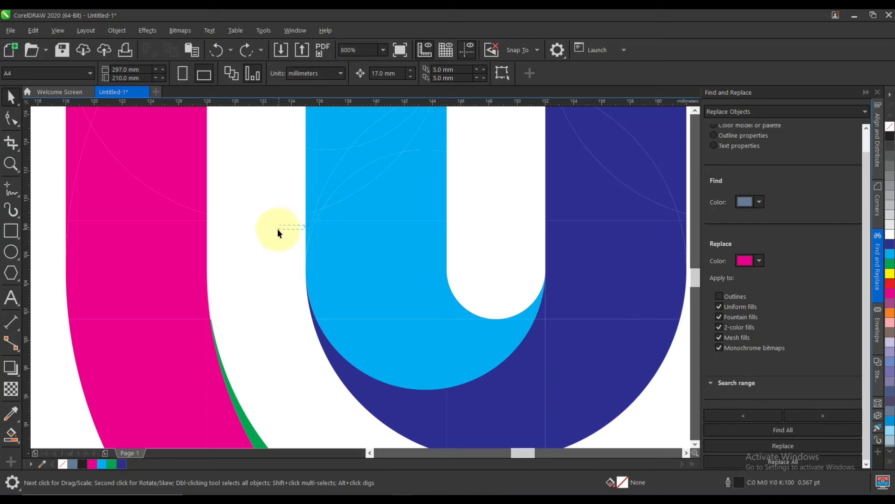
left_click_drag(309, 229, 274, 232)
left_click(334, 232, "shift")
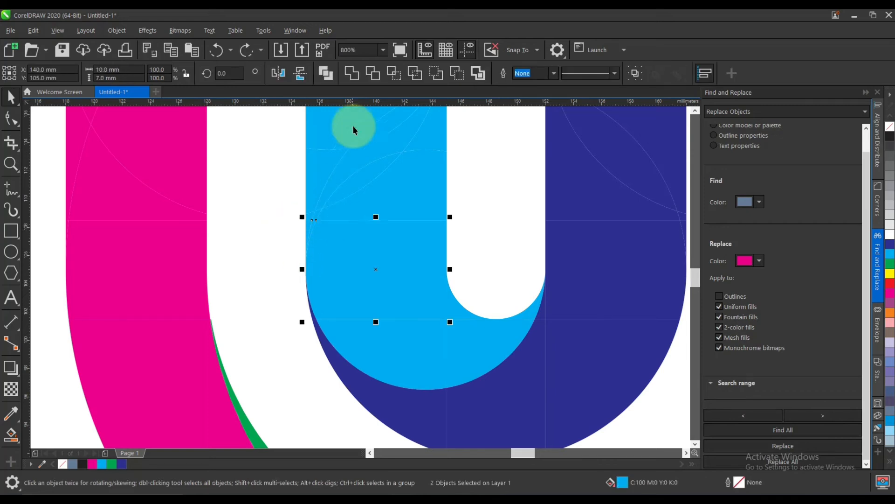
left_click(347, 71)
left_click(358, 158)
scroll(364, 230, "down", 4)
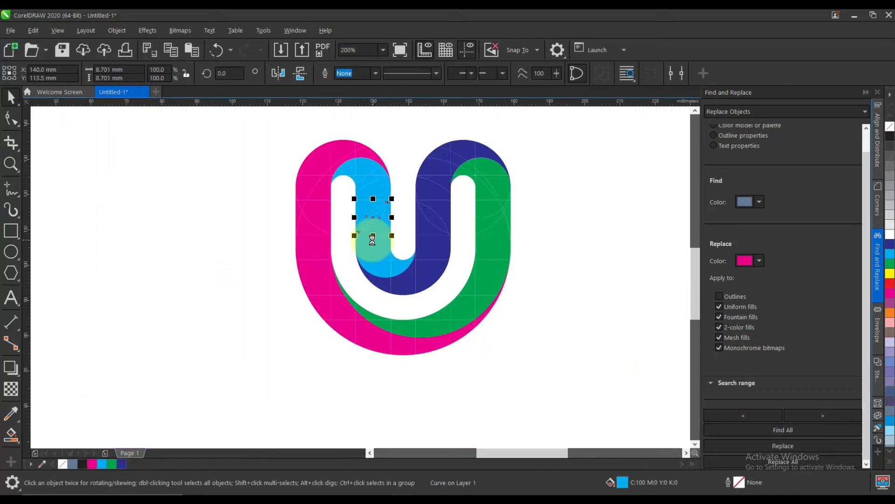
Try to find all cyan pieces by sampling the find colour from the logo's cyan part.
left_click(759, 203)
left_click(846, 367)
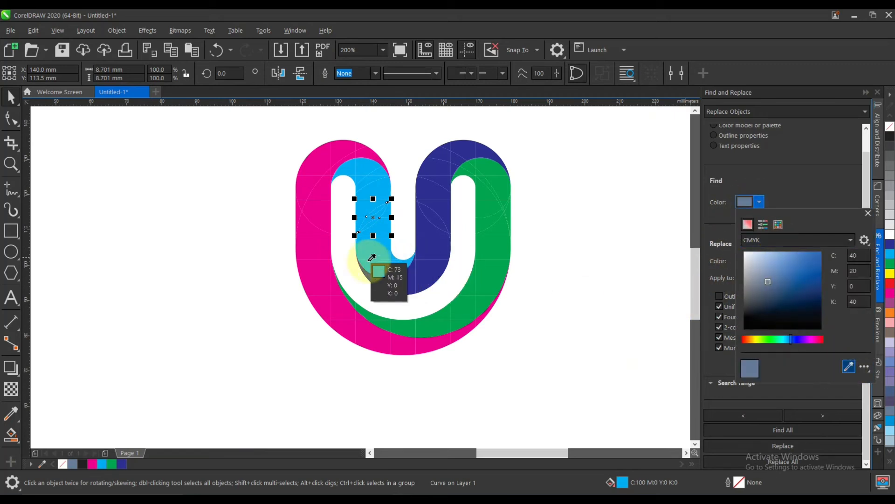
left_click(390, 268)
left_click(786, 177)
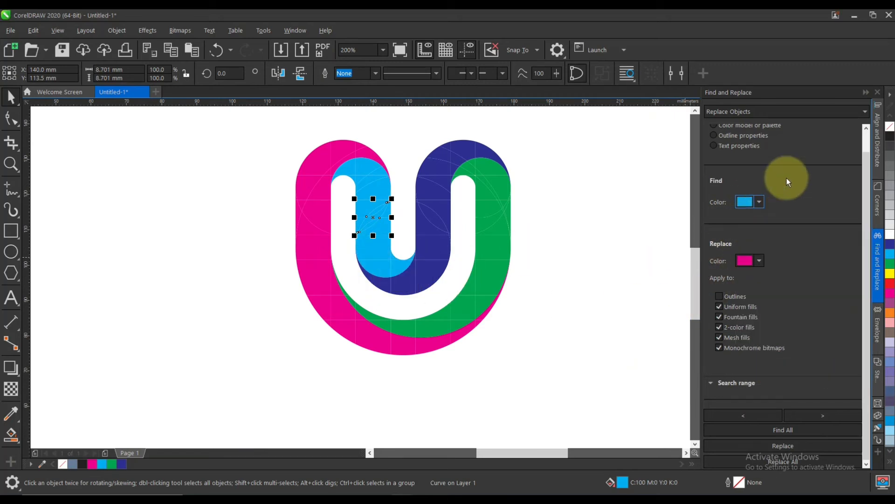
left_click(794, 431)
left_click(478, 284)
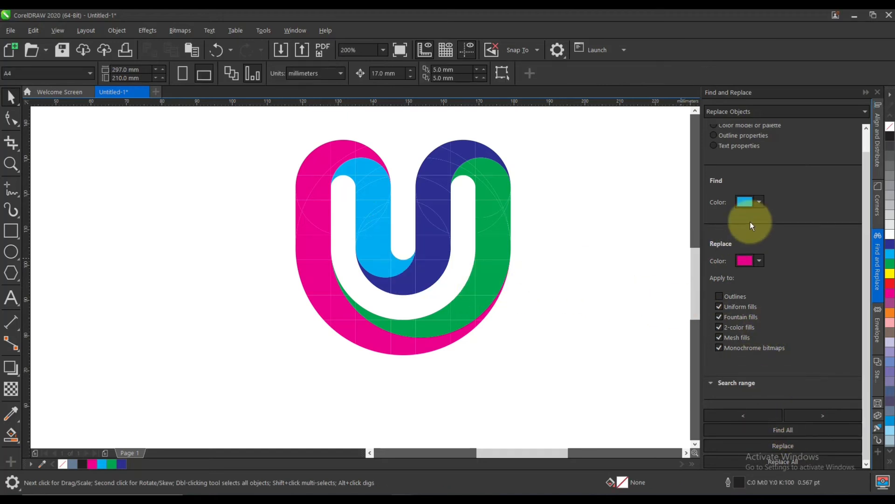
Set the find colour to C100 M0 Y0 K0 and find all cyan pieces.
left_click(758, 202)
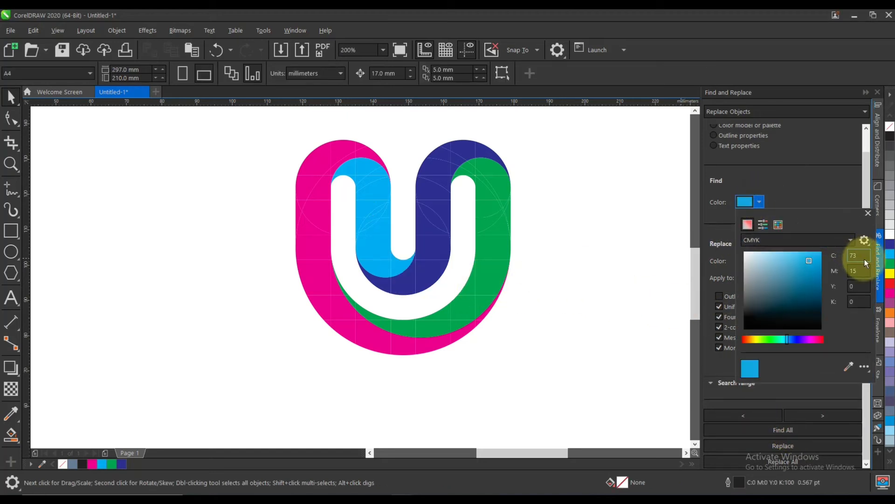
left_click_drag(859, 254, 843, 254)
type("100")
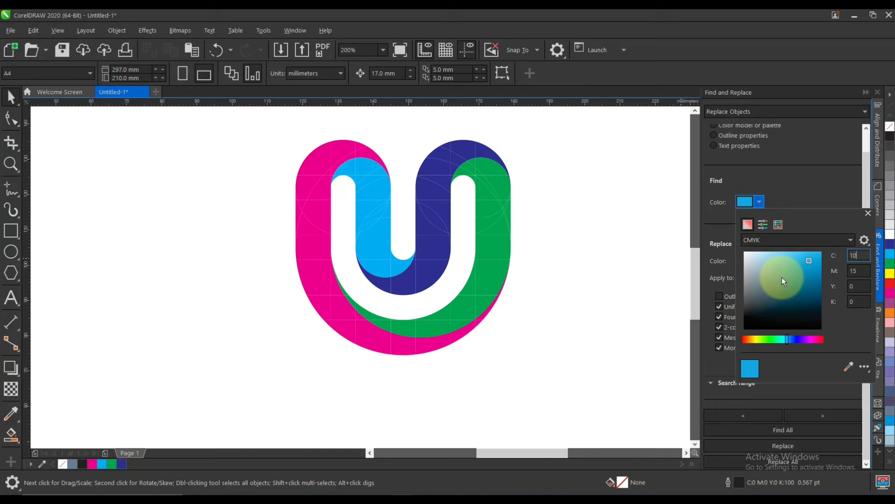
key("Tab")
type("0")
left_click(868, 213)
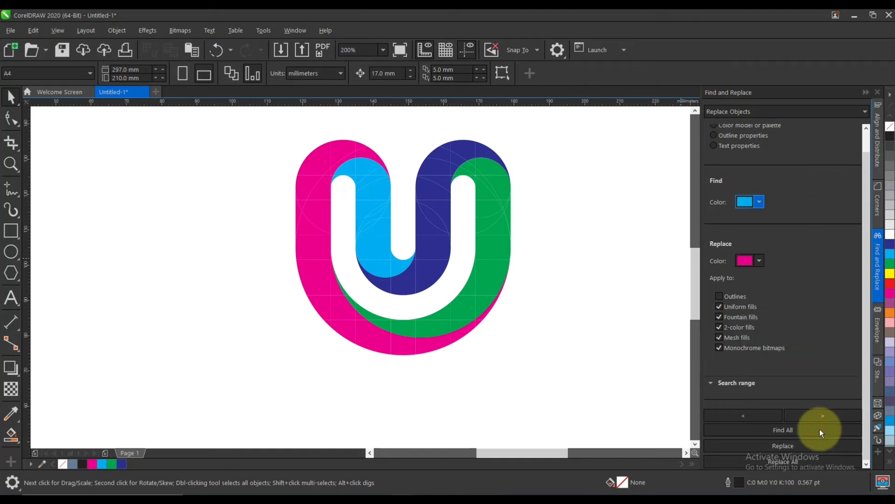
left_click(798, 428)
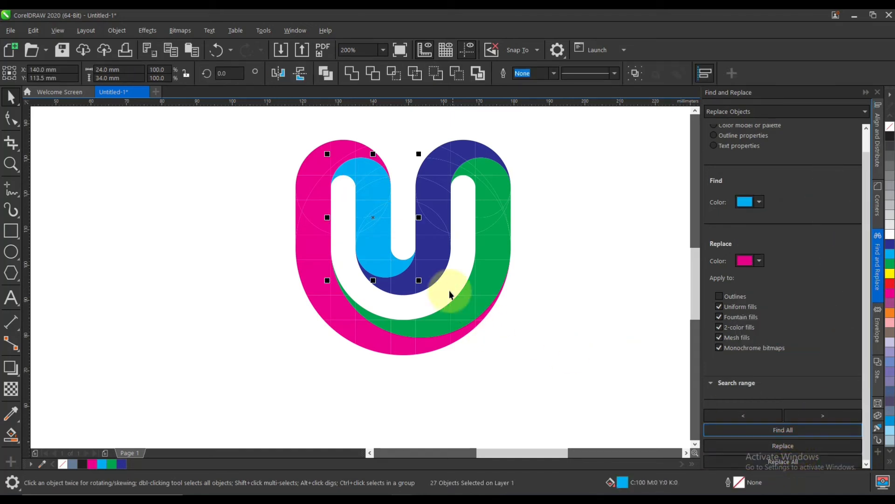
Group and ungroup the found cyan pieces, and weld them into one shape.
key("ctrl+g")
key("ctrl+u")
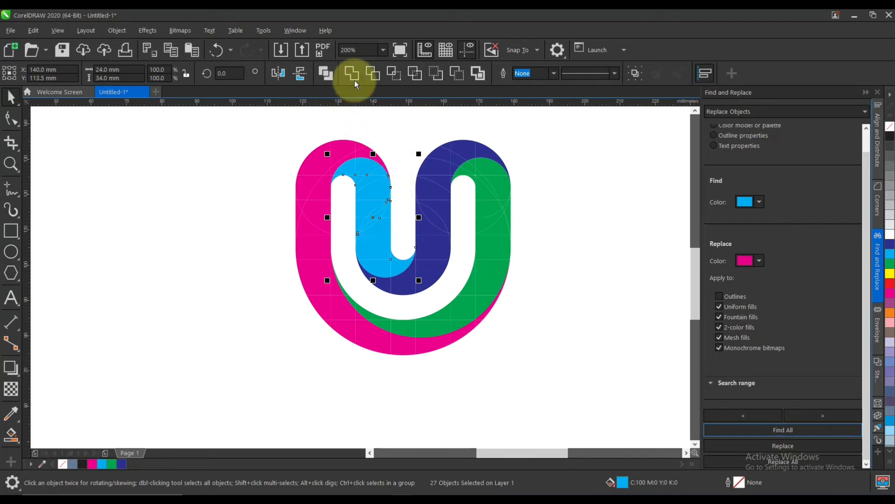
left_click(393, 135)
Ungroup the dark blue part and weld its pieces into one shape.
left_click_drag(437, 223, 444, 256)
key("ctrl+z")
key("ctrl+u")
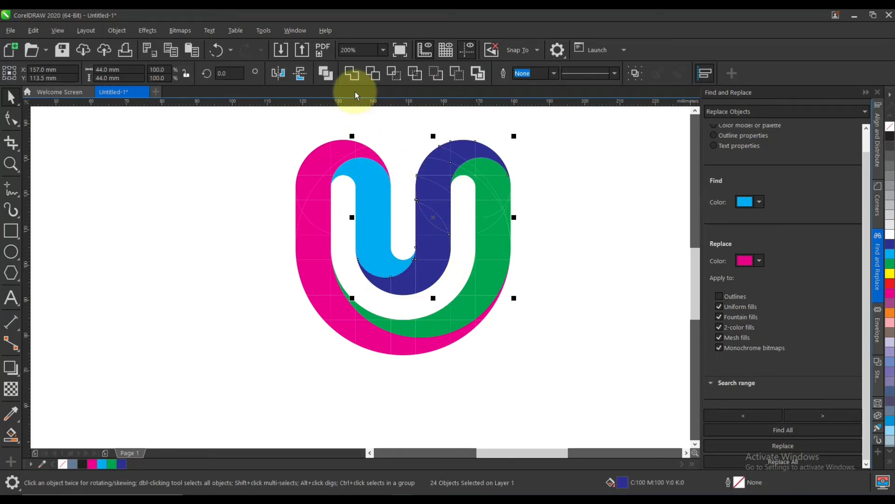
left_click(355, 73)
Ungroup the green part and weld its pieces into one shape.
left_click_drag(486, 254, 528, 242)
key("ctrl+z")
key("ctrl+u")
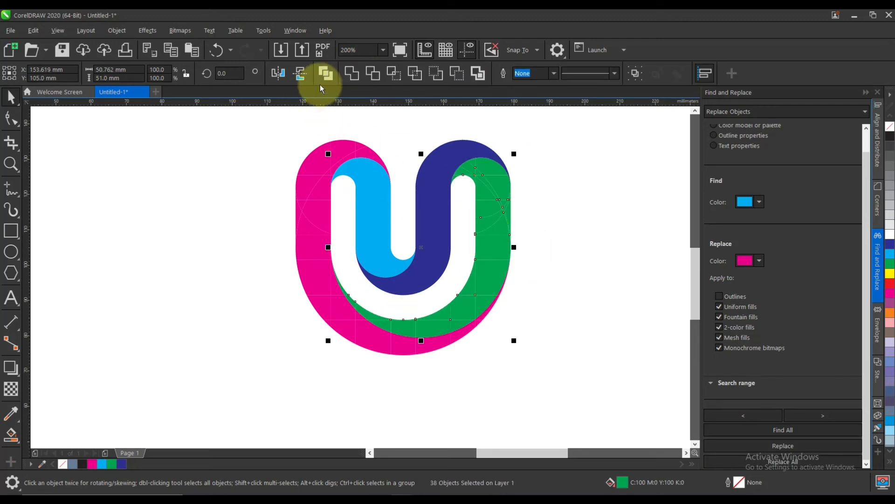
left_click(355, 74)
Ungroup the magenta part and weld its pieces into one shape.
left_click(406, 366)
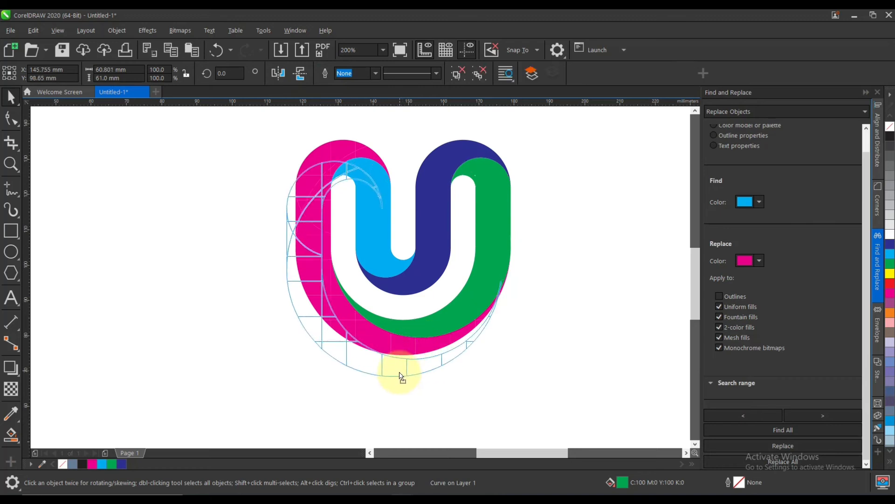
key("ctrl+u")
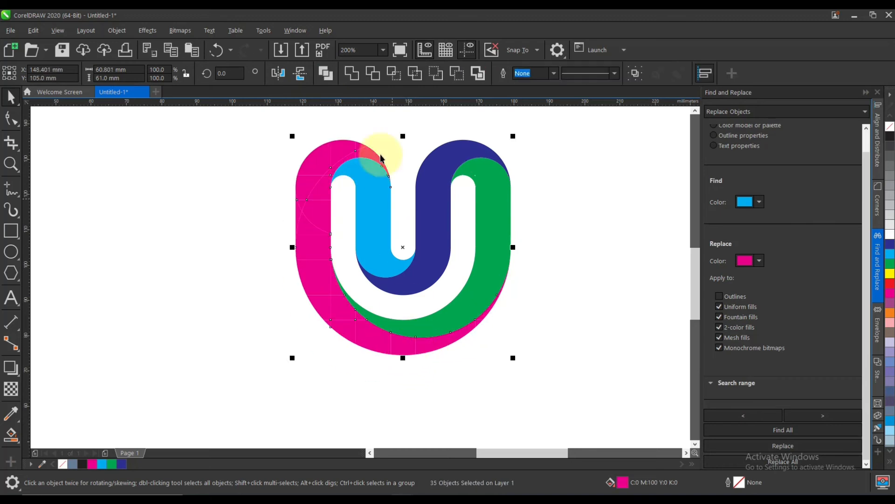
left_click(351, 77)
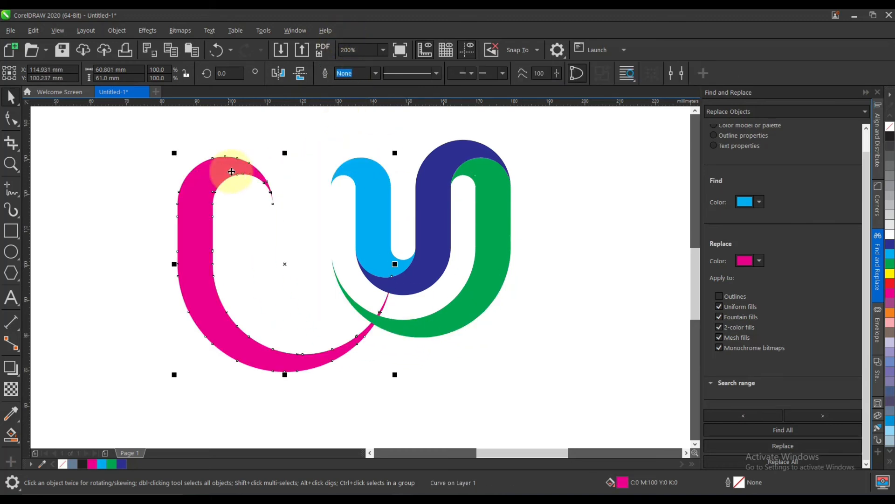
left_click(564, 253)
scroll(474, 247, "down", 1)
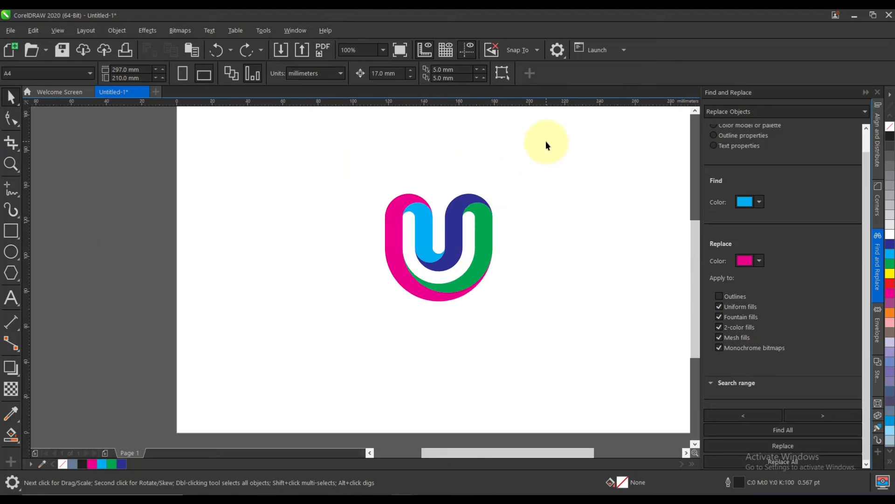
Delete the nodes of the tiny triangular gap in the green shape's upper arc with the Shape tool.
scroll(468, 215, "up", 2)
left_click(471, 214)
scroll(499, 204, "up", 2)
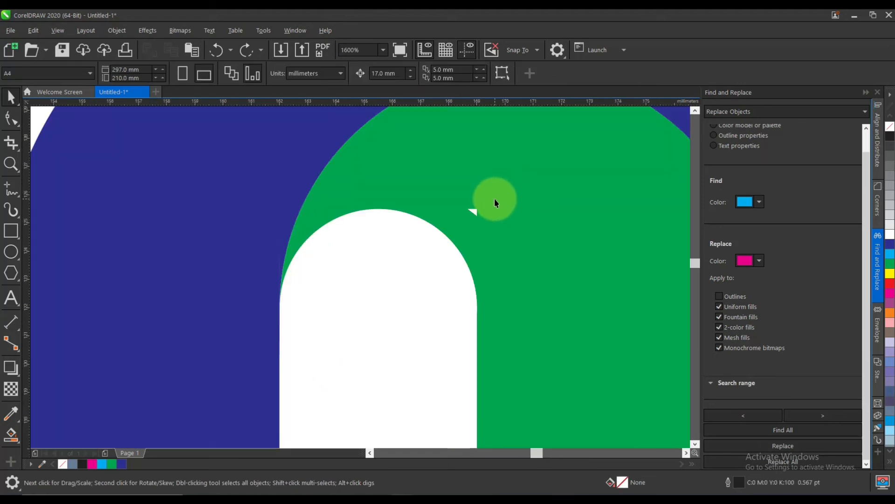
left_click(486, 205)
key("F10")
scroll(482, 206, "up", 2)
scroll(415, 256, "down", 2)
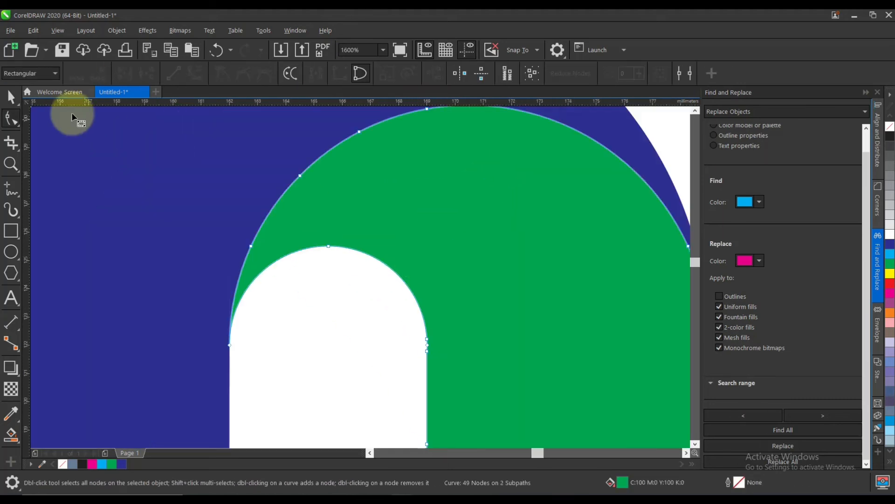
left_click(11, 99)
key("F4")
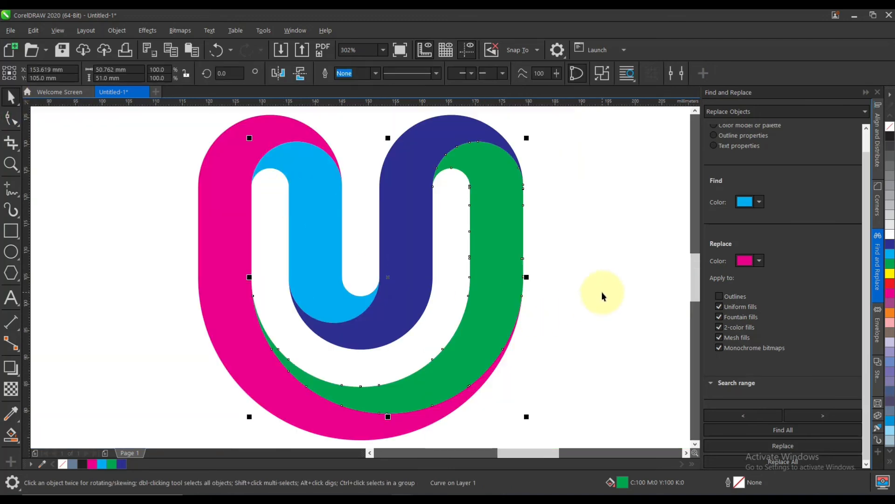
Select all four logo shapes and fill them with blue (C100 M100 Y0 K0).
left_click(602, 293)
scroll(349, 292, "down", 1)
left_click_drag(282, 256, 246, 222)
key("ctrl+z")
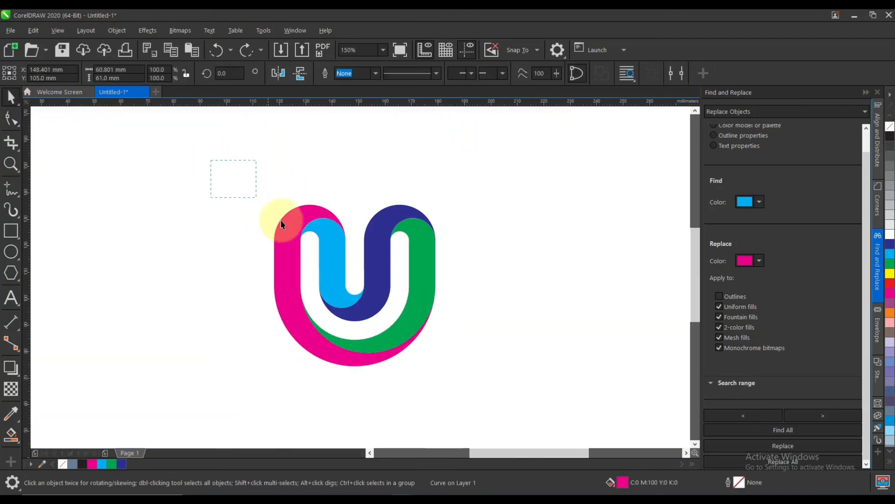
left_click(891, 254)
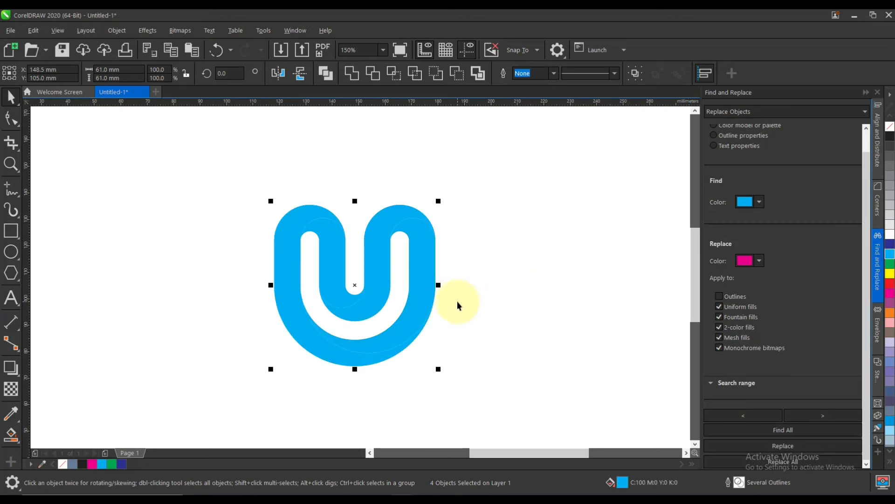
left_click(890, 248)
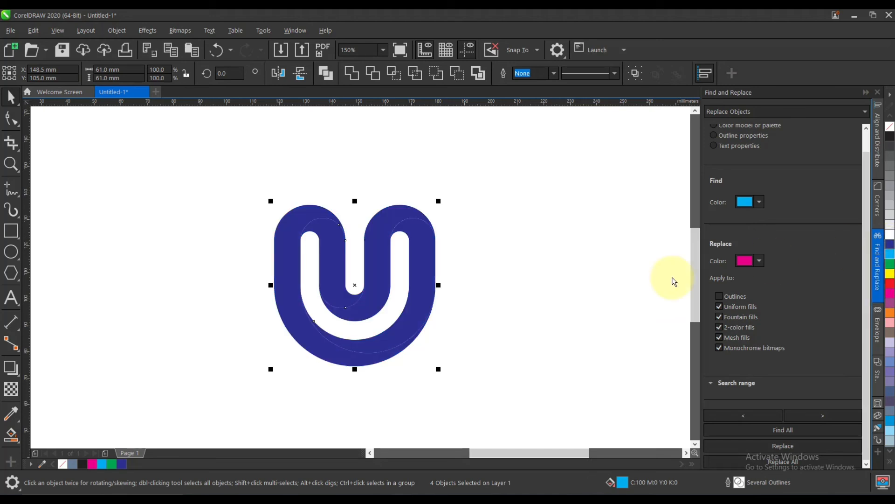
Apply a near-vertical linear fountain fill from blue at the top to cyan at the bottom on the outer left shape.
left_click(510, 306)
left_click_drag(288, 240, 254, 206)
key("ctrl+z")
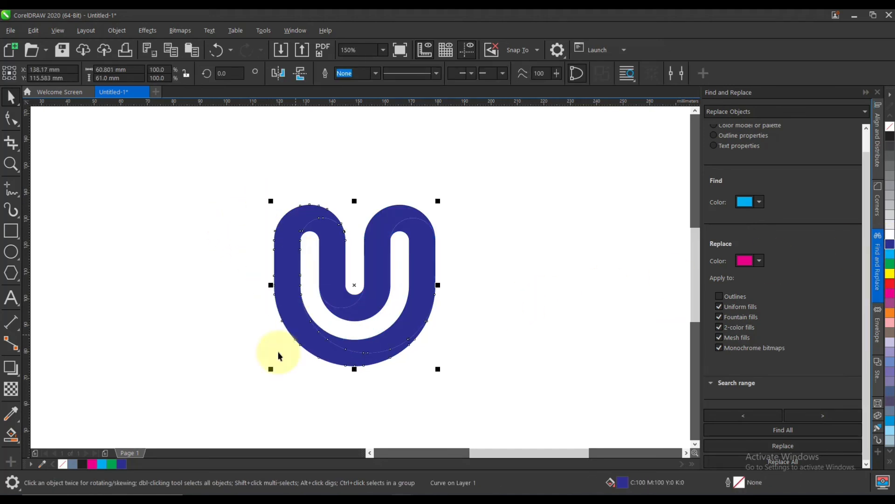
left_click(10, 435)
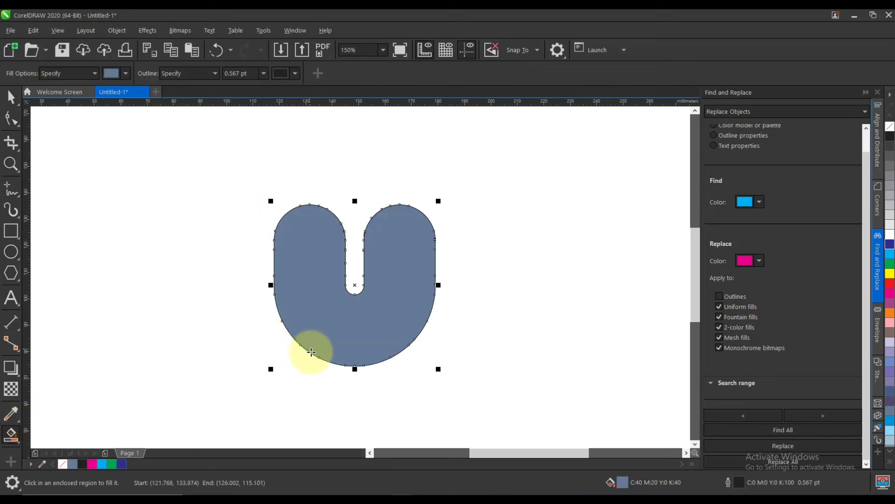
left_click(19, 442)
left_click(51, 434)
left_click_drag(288, 201, 313, 391)
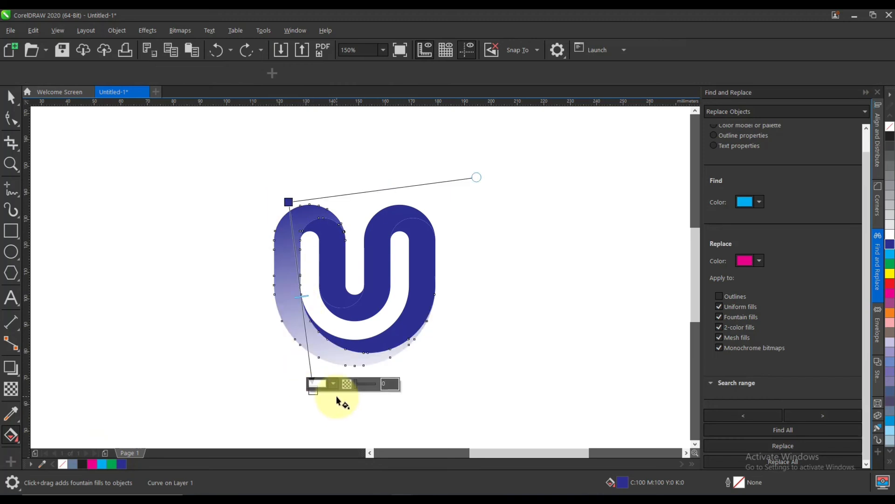
left_click(890, 255)
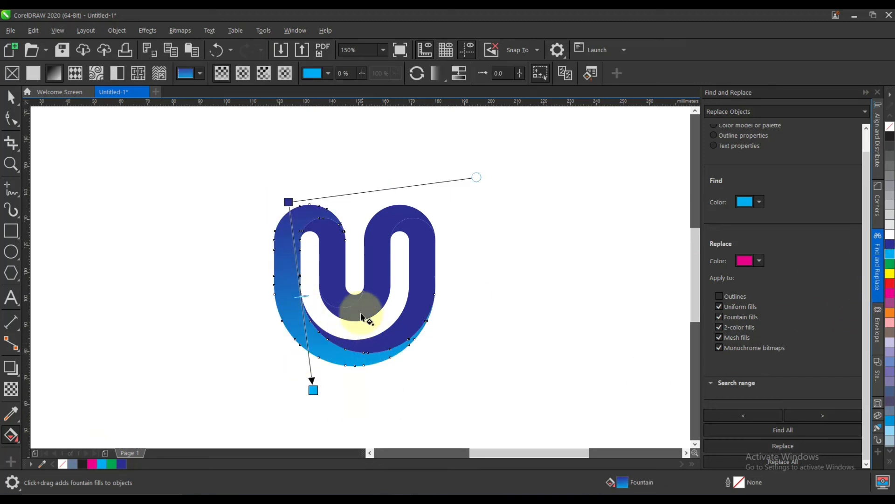
Fill the inner left shape with magenta and give it a near-vertical linear fountain fill from magenta to orange.
left_click(332, 268)
left_click(11, 98)
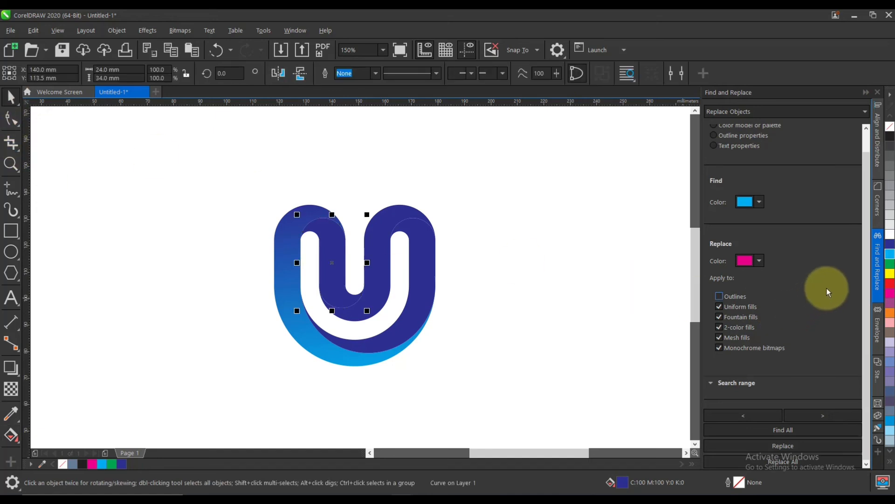
left_click(890, 296)
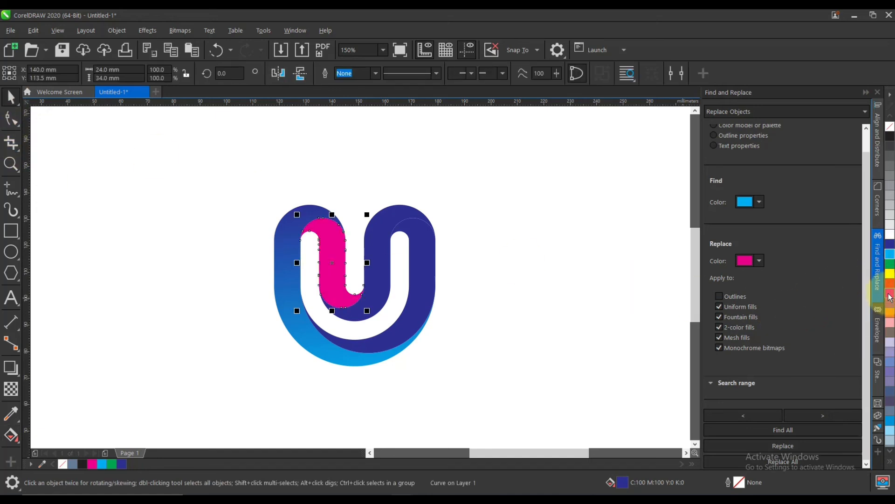
left_click(11, 435)
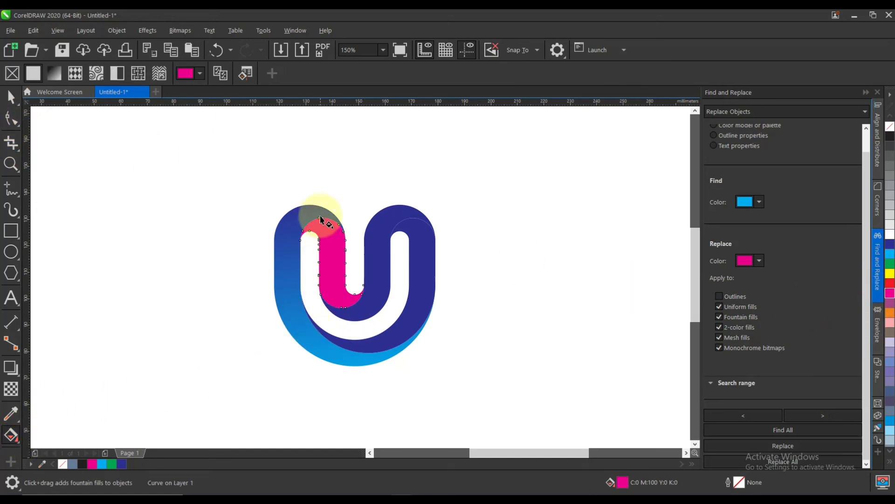
left_click_drag(320, 213, 335, 311)
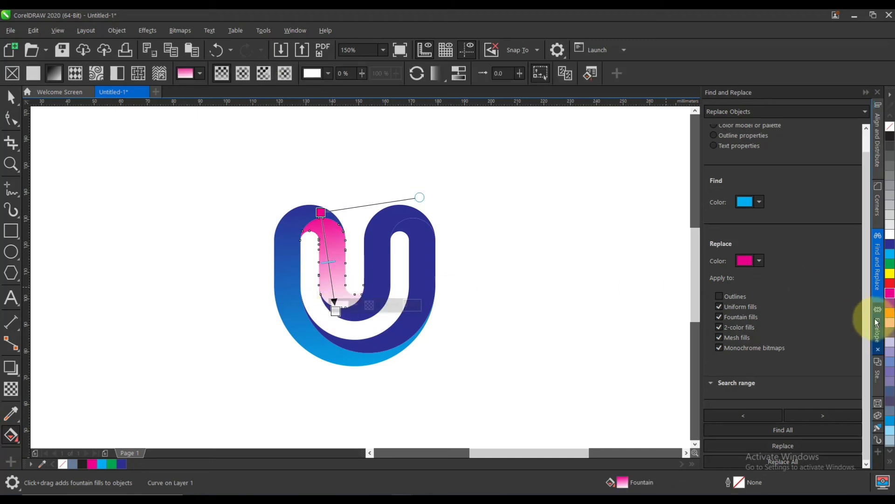
left_click(12, 98)
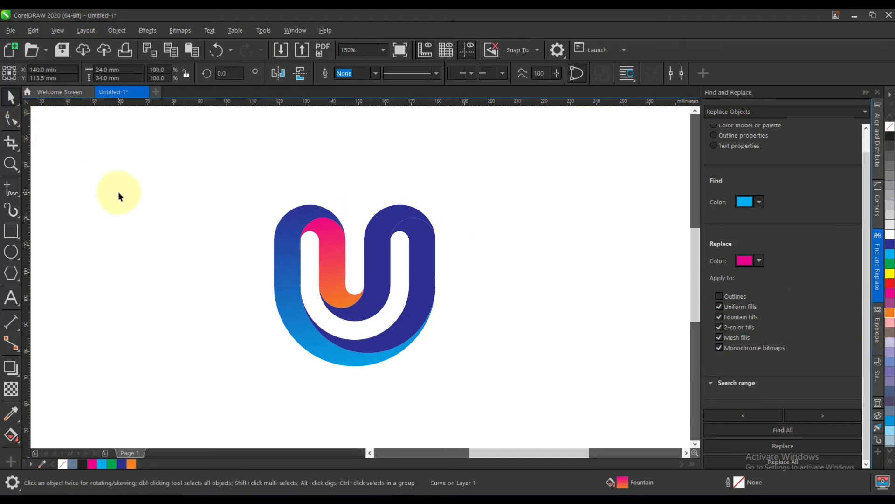
Fill the inner right shape with orange and give it a vertical linear fountain fill from orange at the top to magenta at the bottom.
left_click(119, 194)
left_click_drag(367, 317, 395, 300)
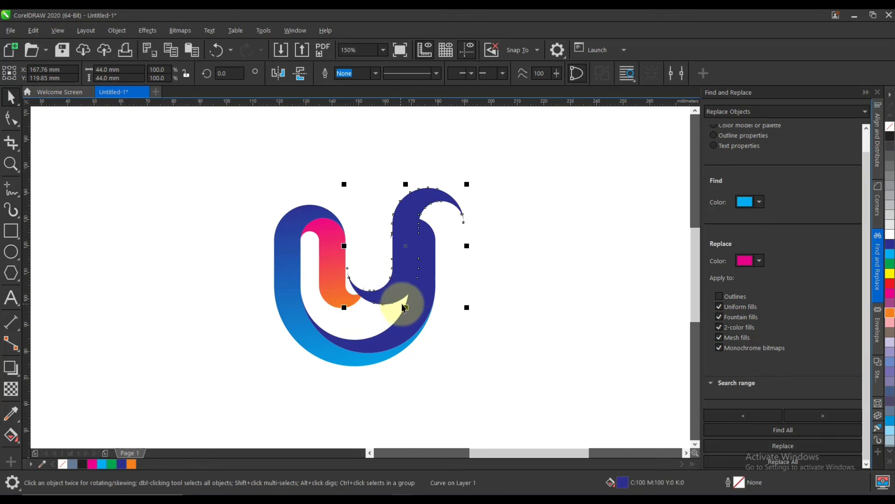
key("ctrl+z")
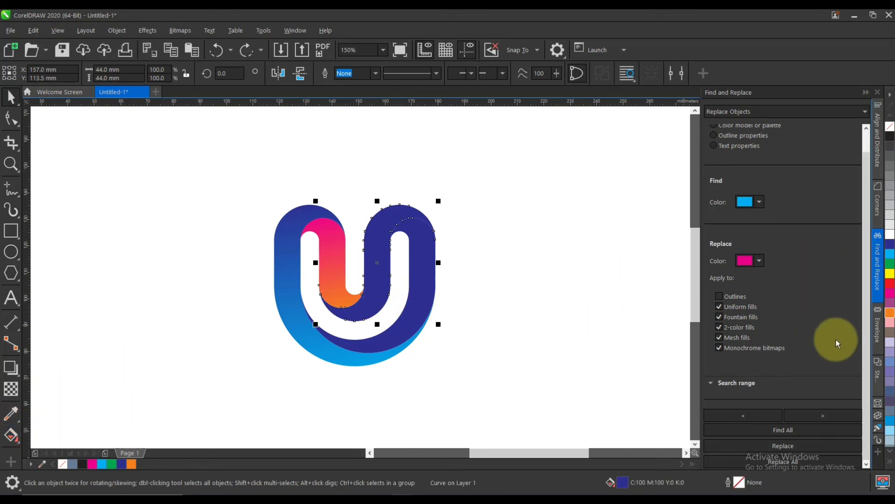
left_click(890, 314)
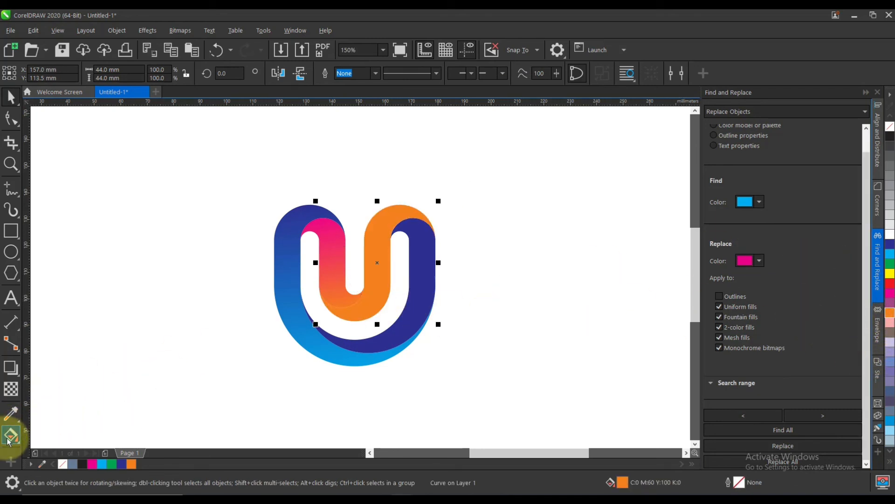
left_click(10, 436)
left_click_drag(382, 209, 382, 323)
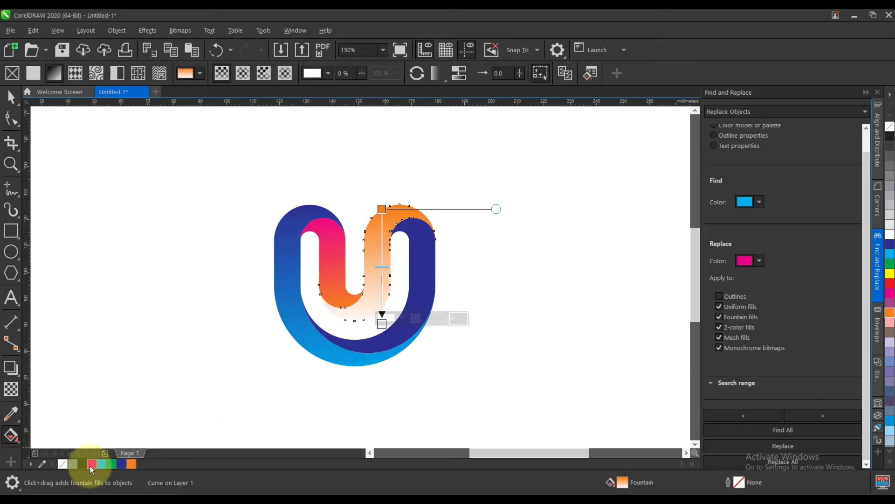
left_click(92, 463)
left_click(11, 97)
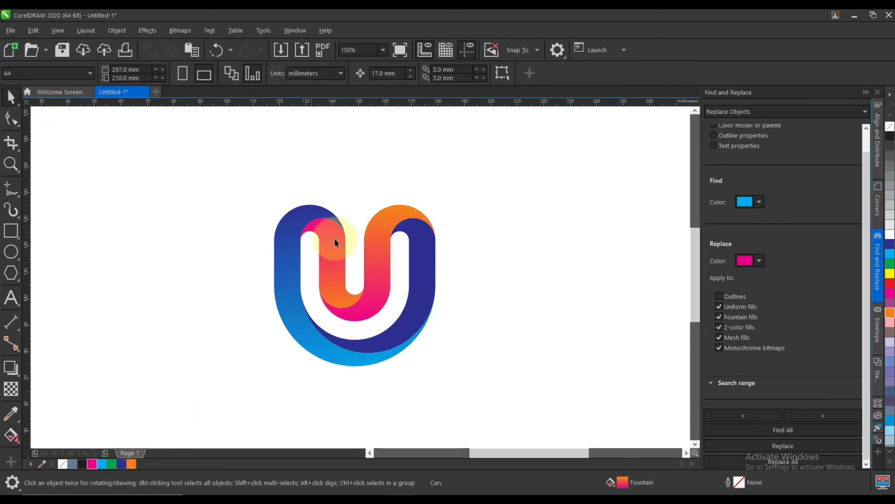
Apply a vertical linear fountain fill to the outer right shape, from blue at the bottom to cyan at the top.
left_click(421, 278)
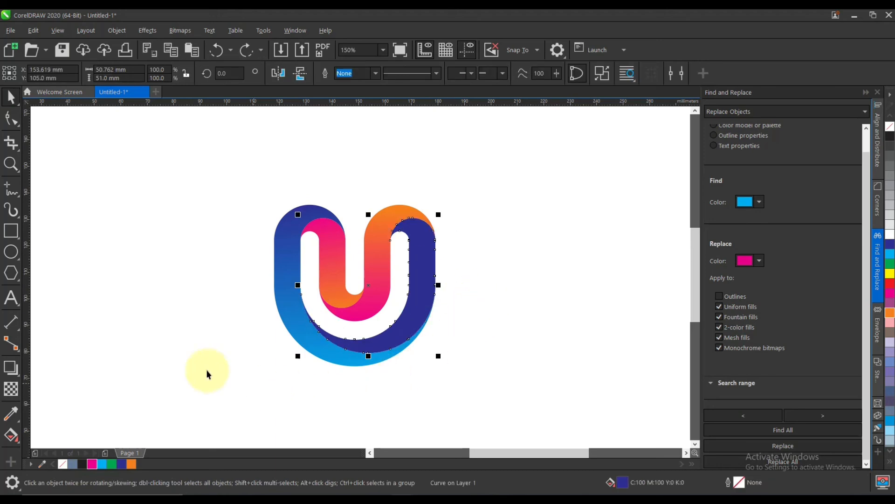
left_click(11, 434)
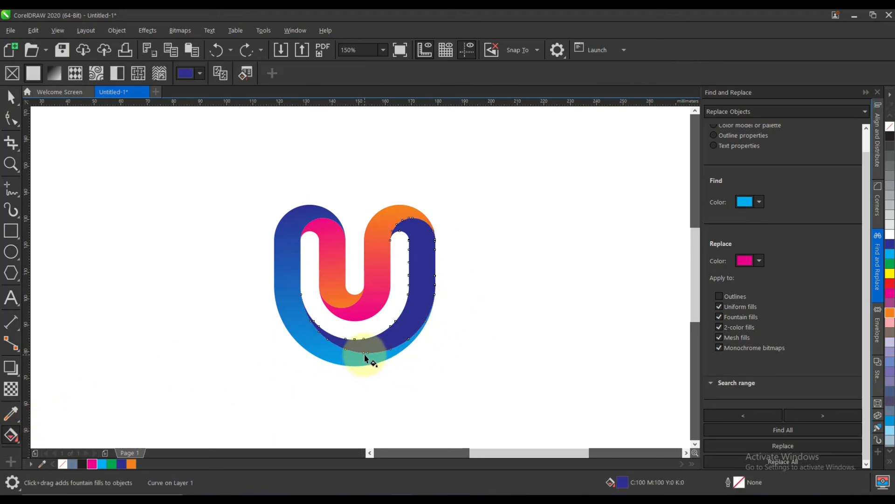
left_click_drag(368, 353, 374, 196)
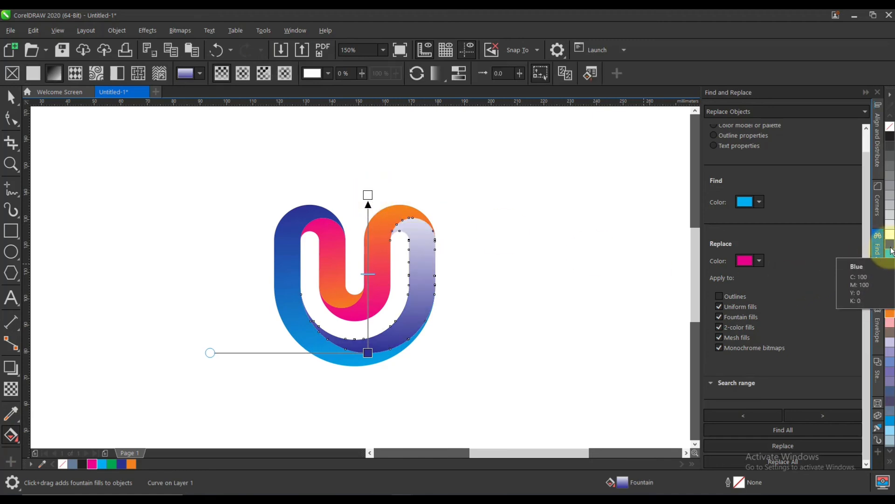
left_click(892, 259)
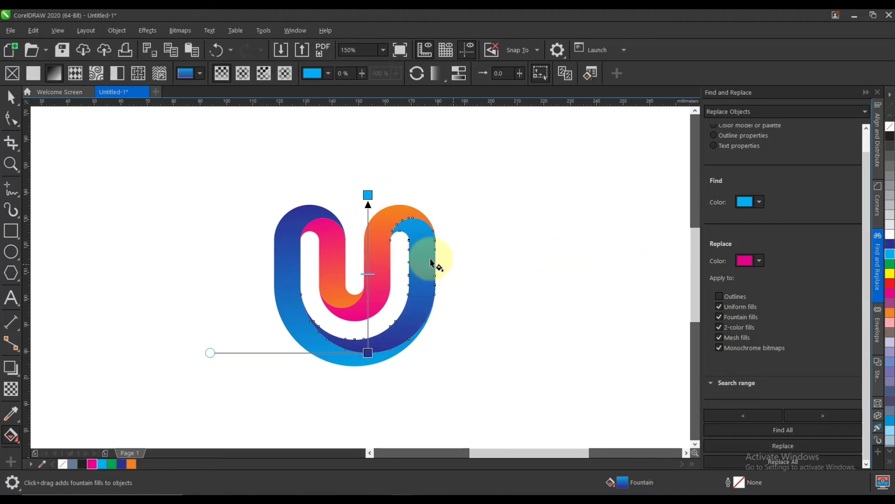
left_click(10, 97)
left_click(248, 278)
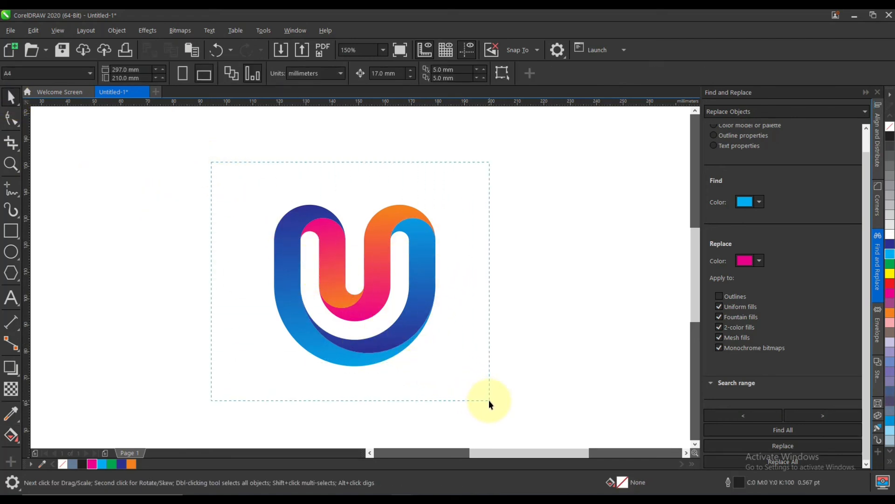
Select all four gradient-filled logo shapes and group them into one object.
left_click_drag(488, 399, 489, 399)
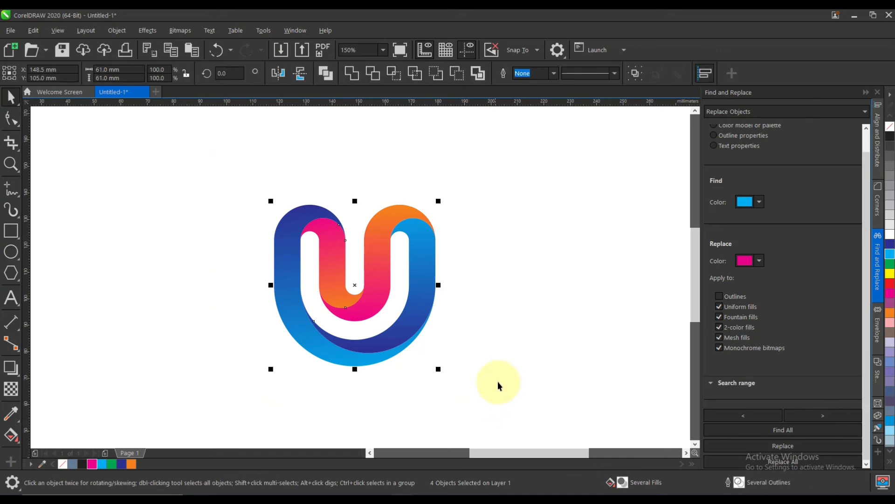
left_click(497, 348)
scroll(384, 303, "down", 2)
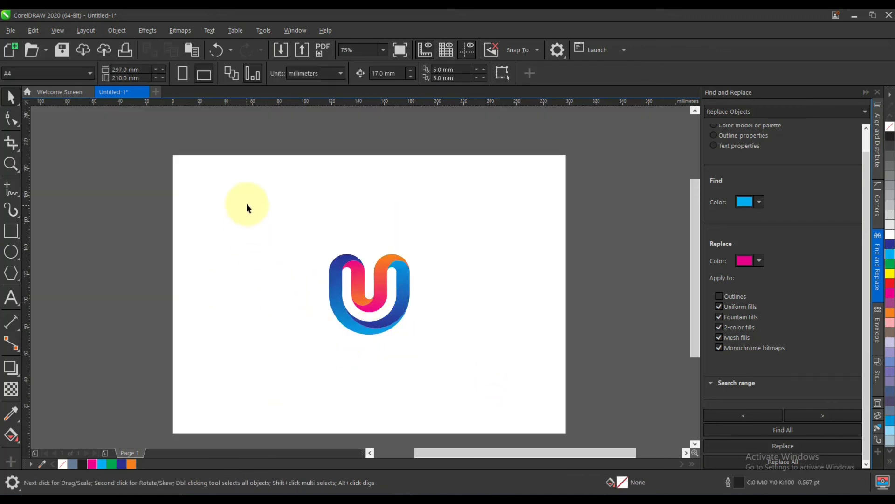
left_click_drag(477, 375, 477, 376)
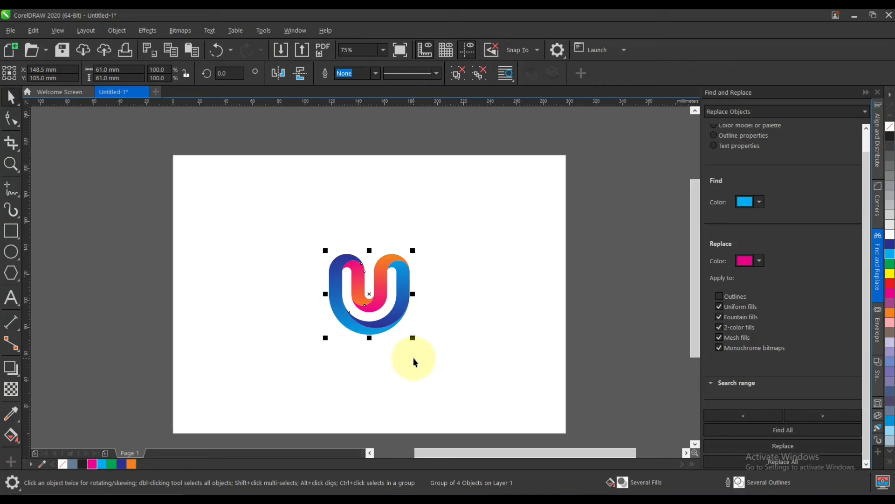
key("shift+F2")
left_click(557, 341)
Add a page-sized rectangle of 297 x 210 mm behind the grouped logo.
scroll(399, 310, "down", 3)
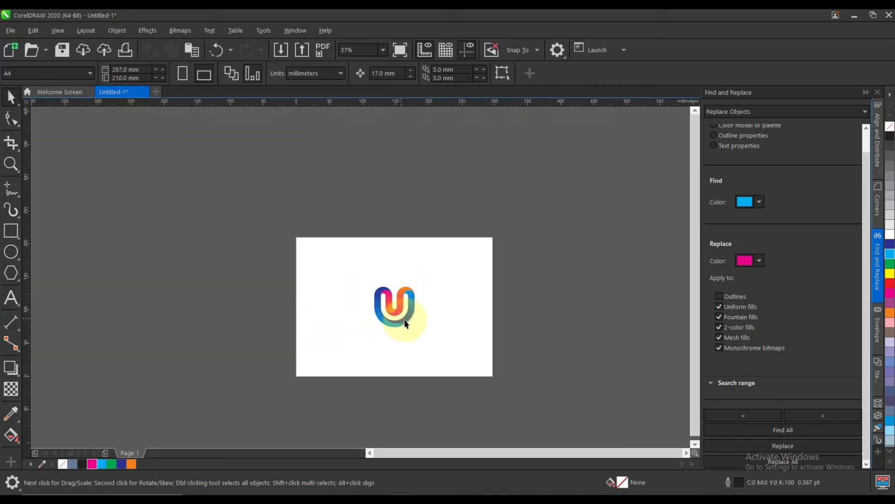
scroll(404, 323, "up", 2)
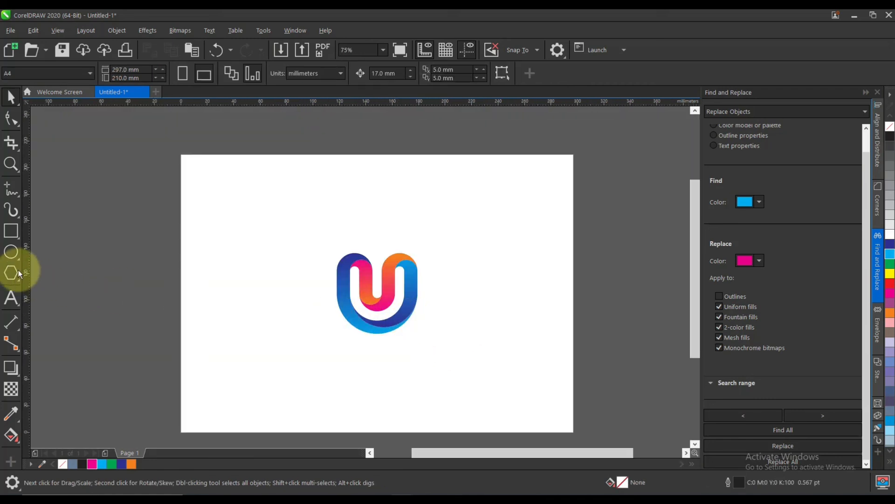
left_click(10, 231)
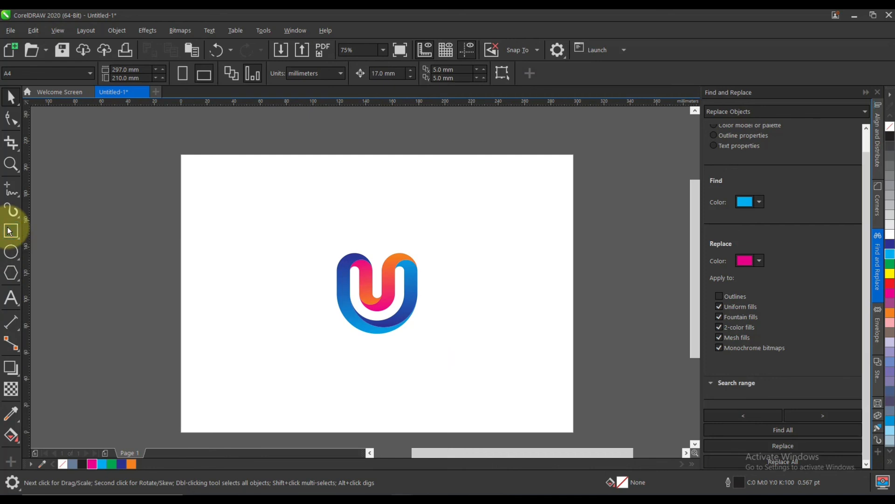
left_click(10, 97)
Enlarge the grouped logo proportionally about its centre to roughly twice its size.
left_click_drag(452, 368, 451, 367)
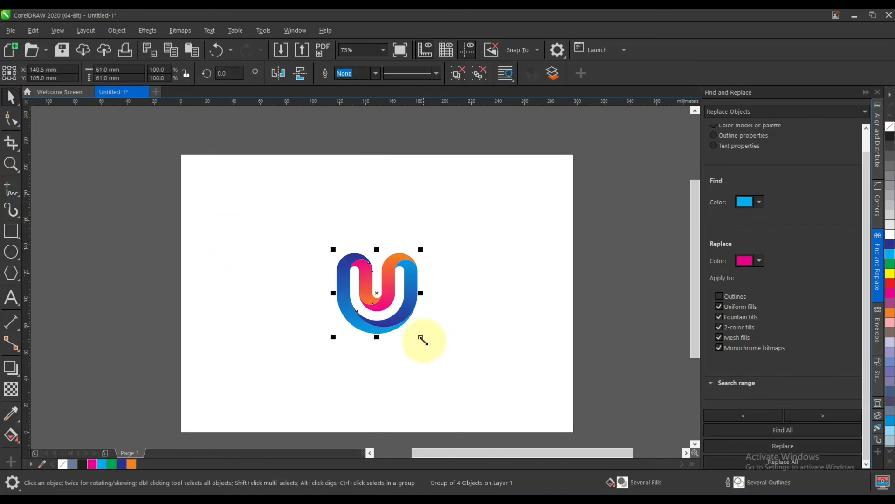
left_click_drag(421, 338, 461, 378)
left_click(584, 286)
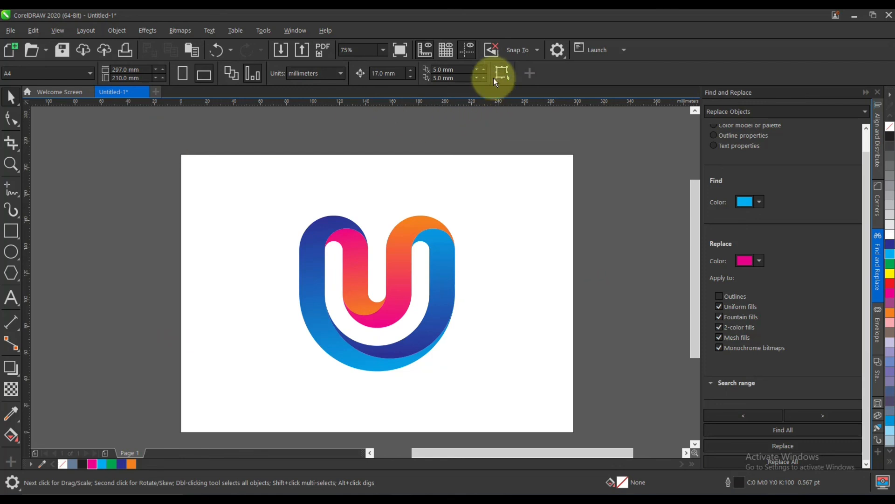
Try a C0 M0 Y0 K10 fill on the page-sized background rectangle, and fill it with a medium grey instead.
left_click(526, 215)
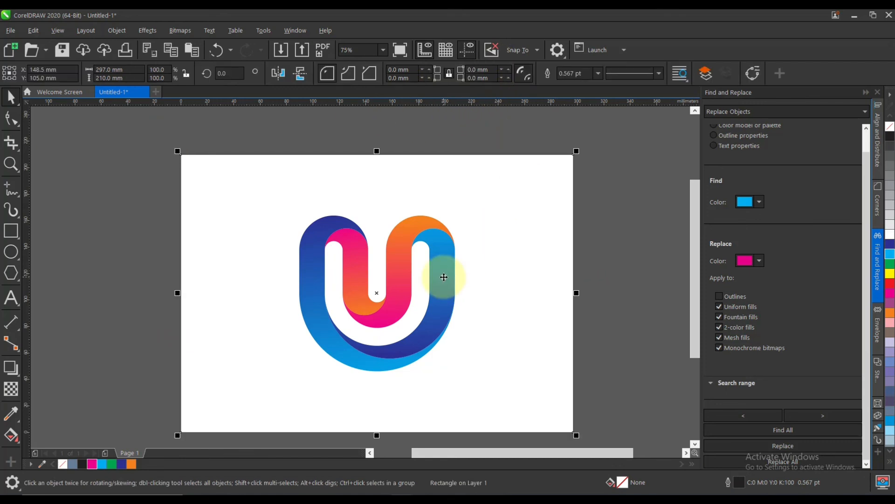
left_click(889, 214)
left_click(889, 187)
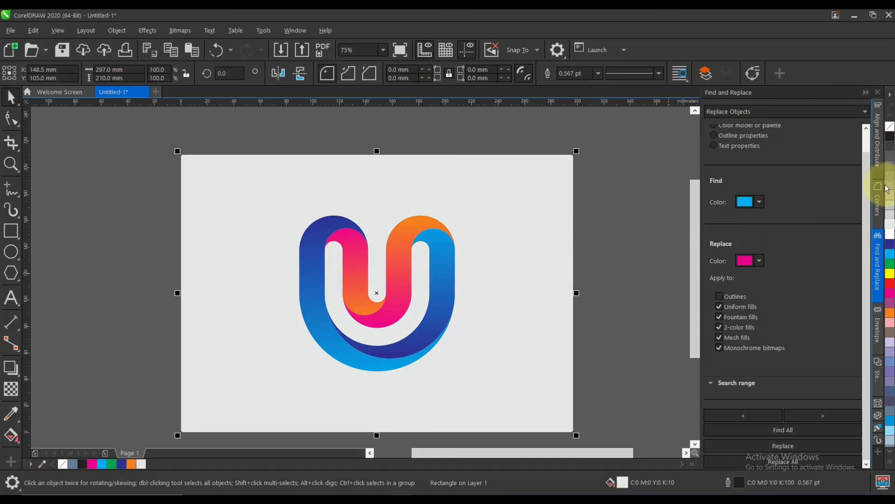
left_click(890, 201)
left_click(594, 275)
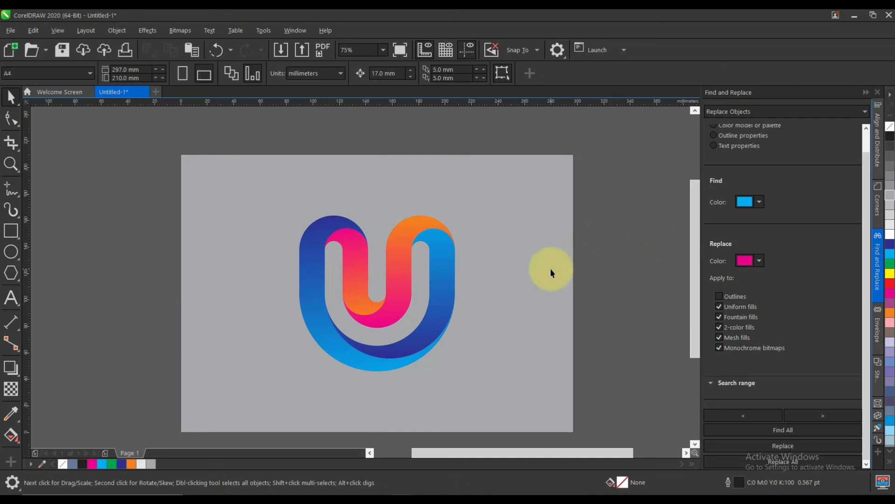